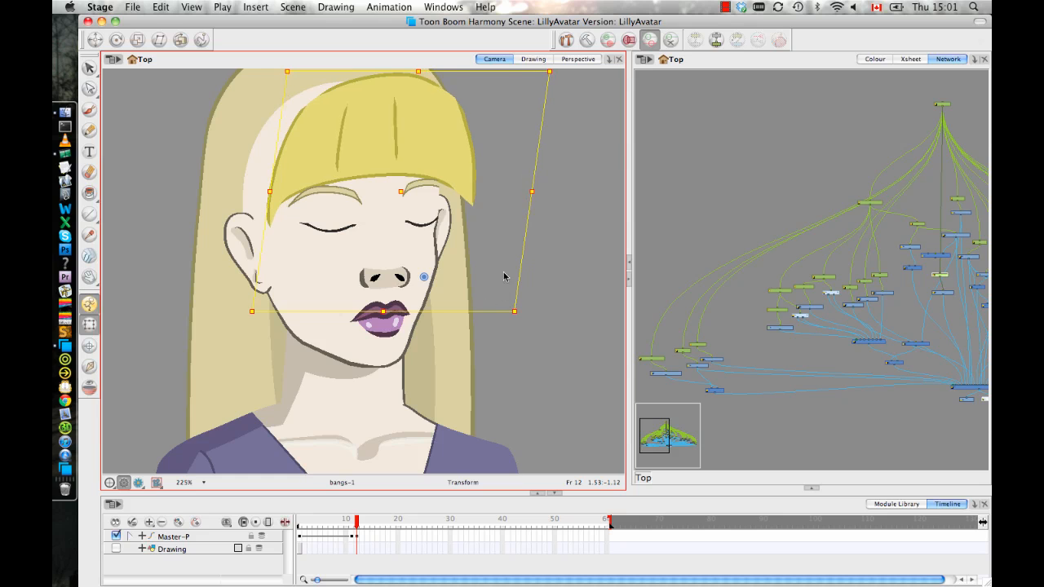
Undo the last bangs transformation and move the bangs' rotation pivot up near the top of the bangs.
key("super+z")
left_click(116, 39)
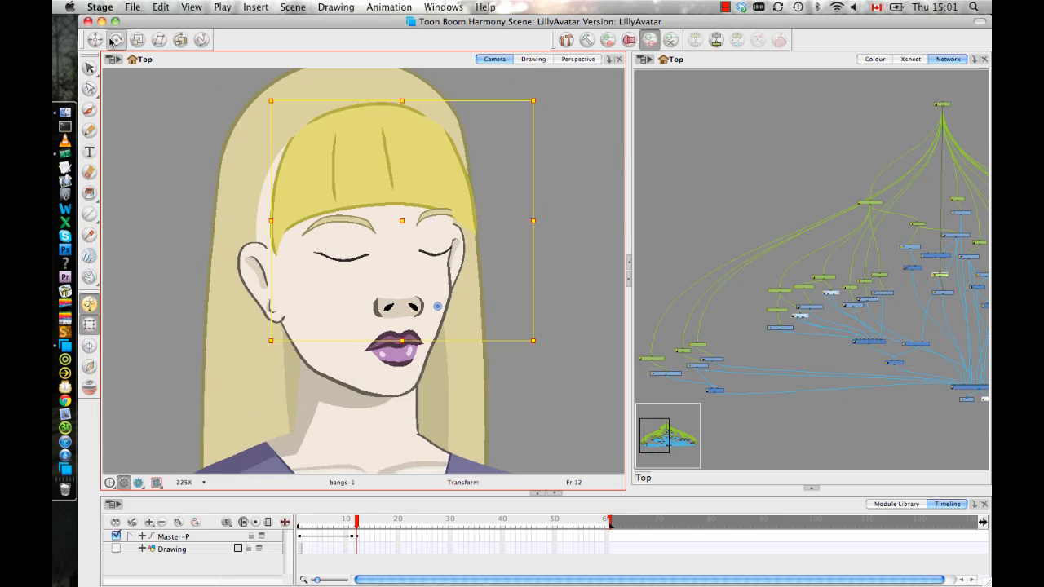
left_click_drag(437, 305, 388, 118)
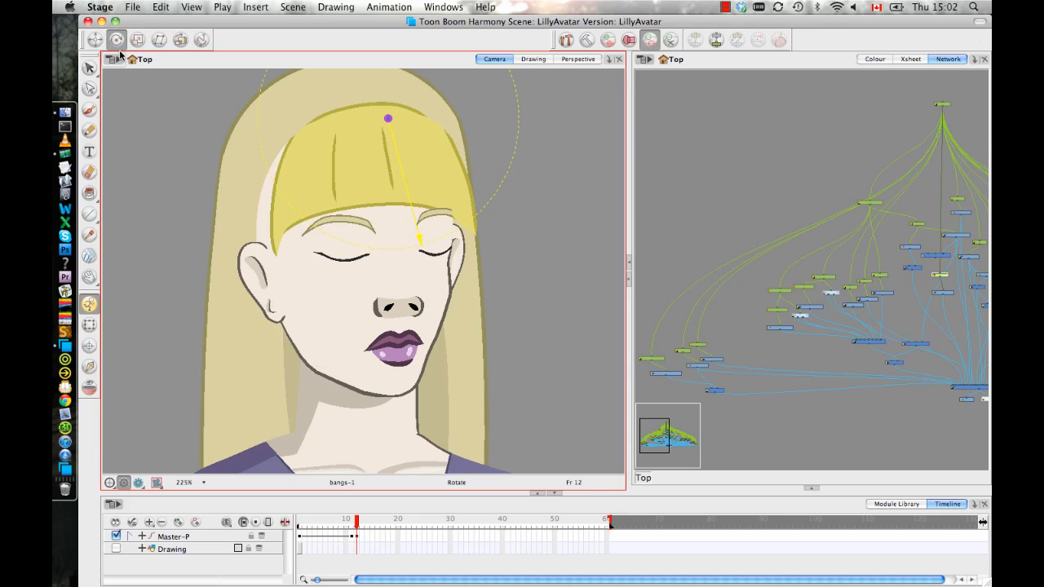
Skew the bangs' peg slightly with the Transform tool and nudge it sideways to follow the turned head at frame 12.
left_click(88, 324)
left_click(252, 376)
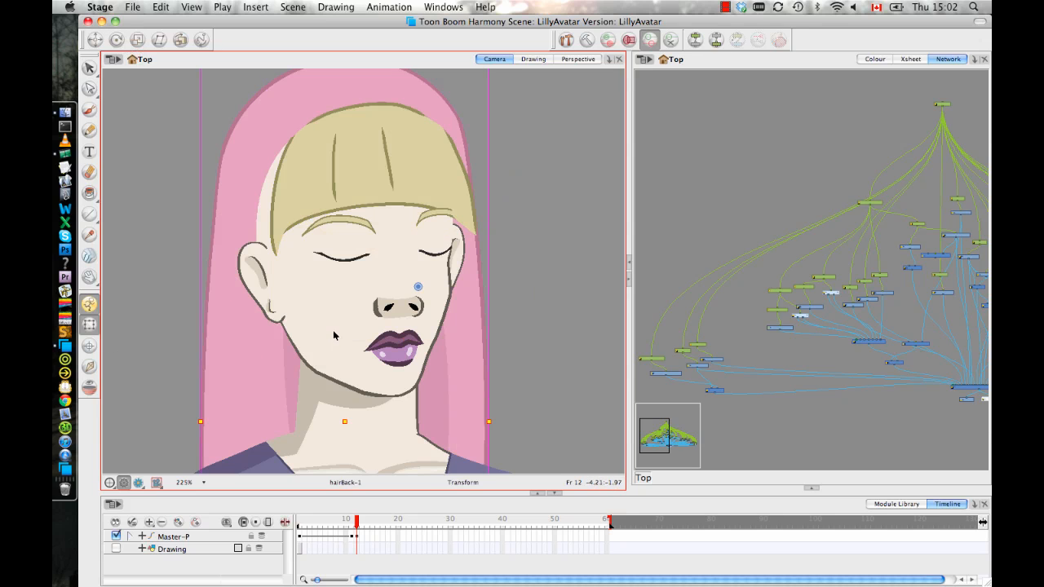
key("b")
left_click(263, 224)
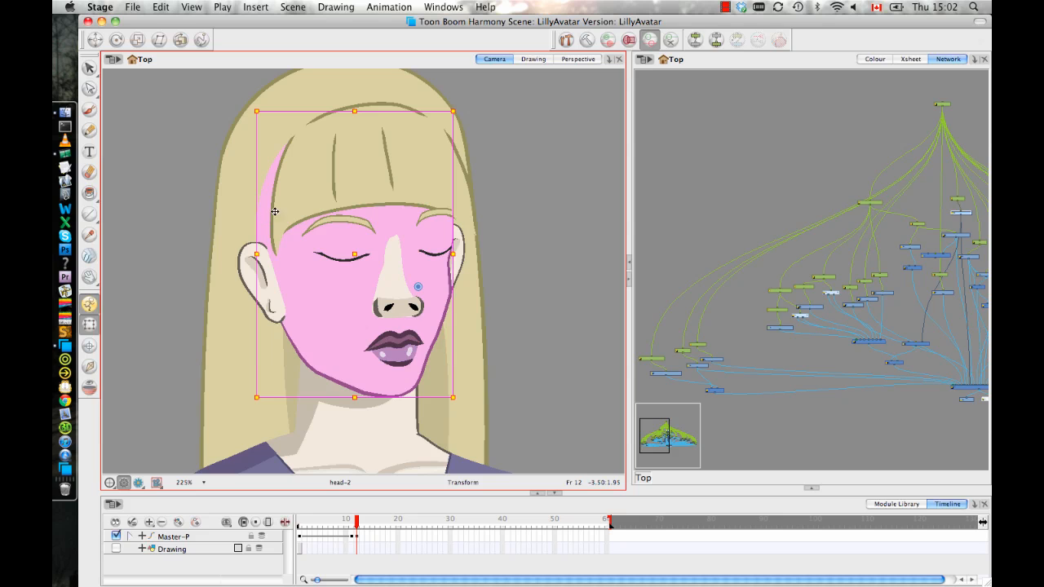
key("b")
left_click(407, 181)
key("b")
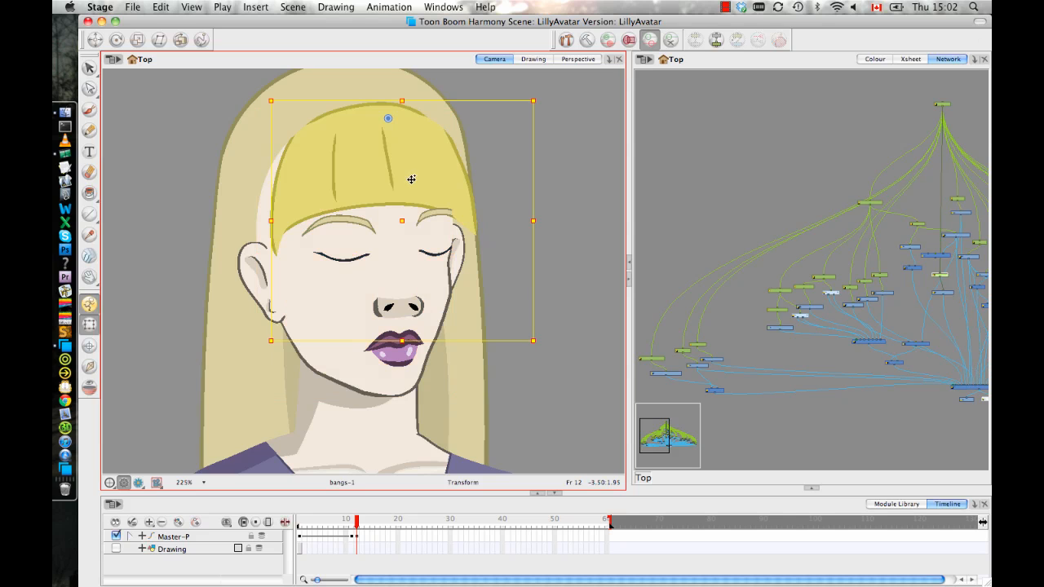
left_click_drag(501, 339, 483, 339)
left_click_drag(410, 174, 415, 178)
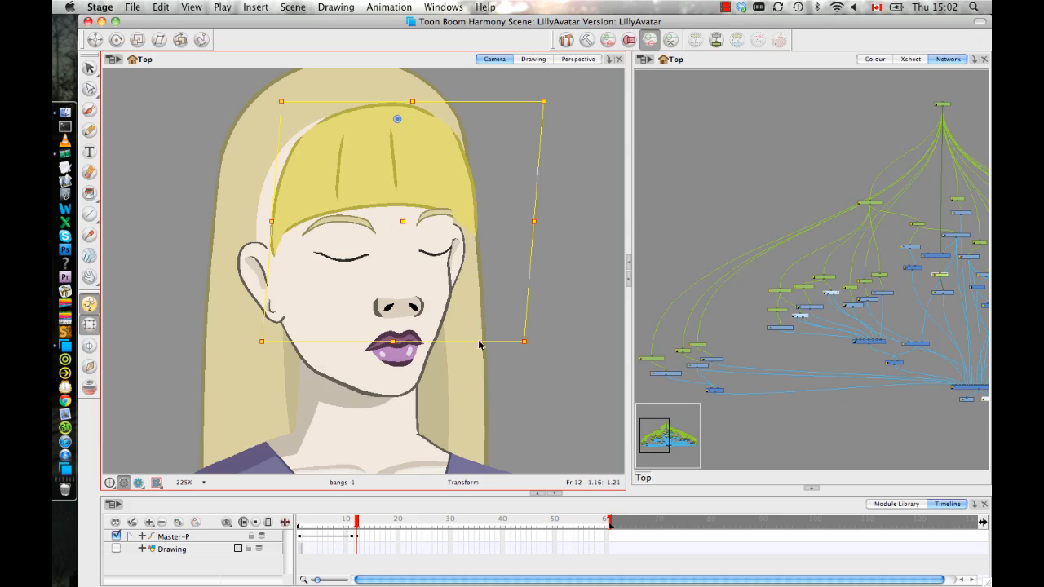
left_click_drag(483, 343, 496, 340)
Reconnect the bangs drawing to the leftmost input port of the Composite module in the network.
left_click_drag(866, 246, 832, 225)
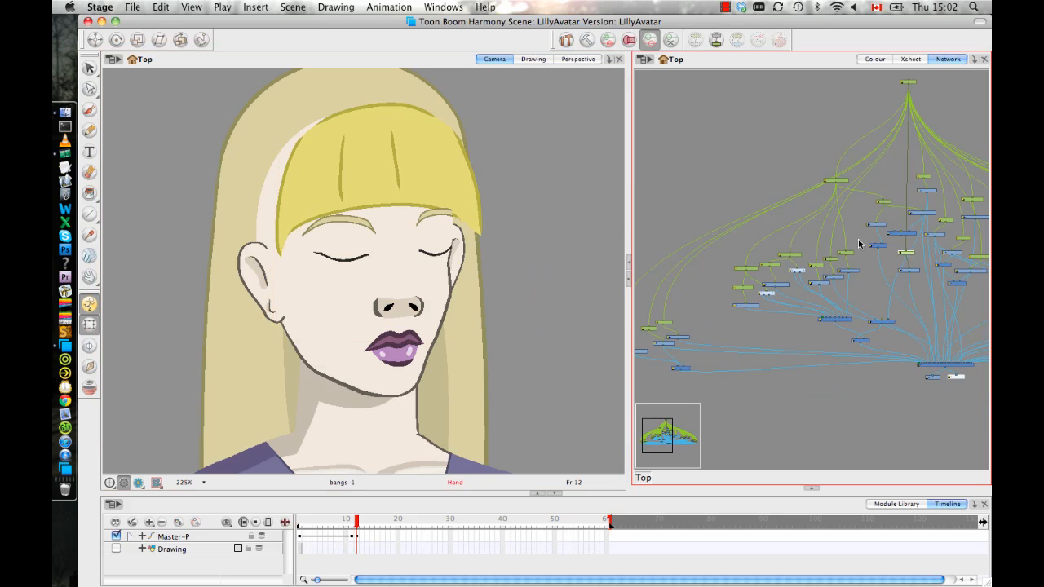
scroll(464, 227, "up", 3)
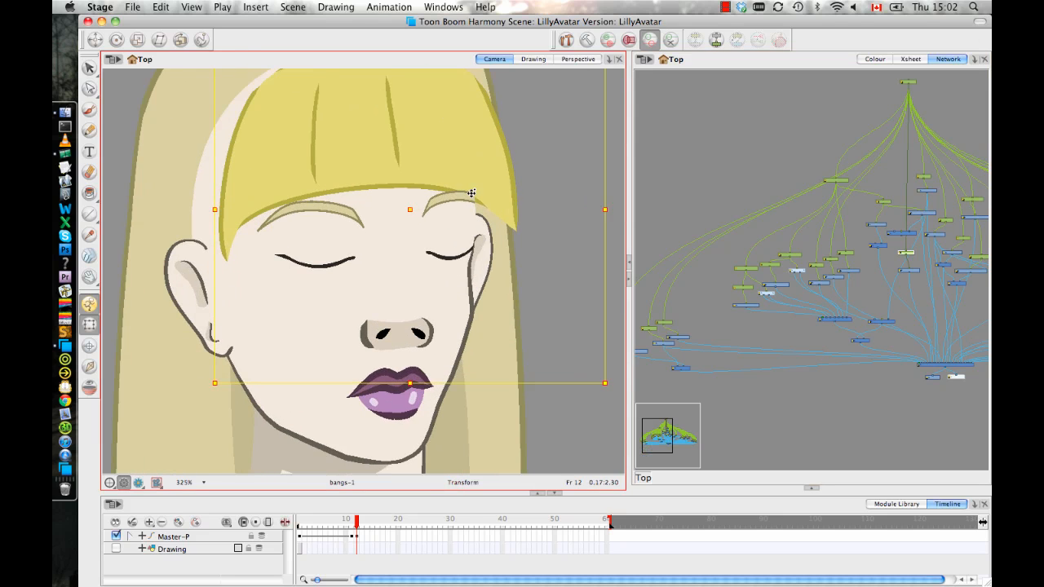
left_click_drag(522, 259, 476, 283)
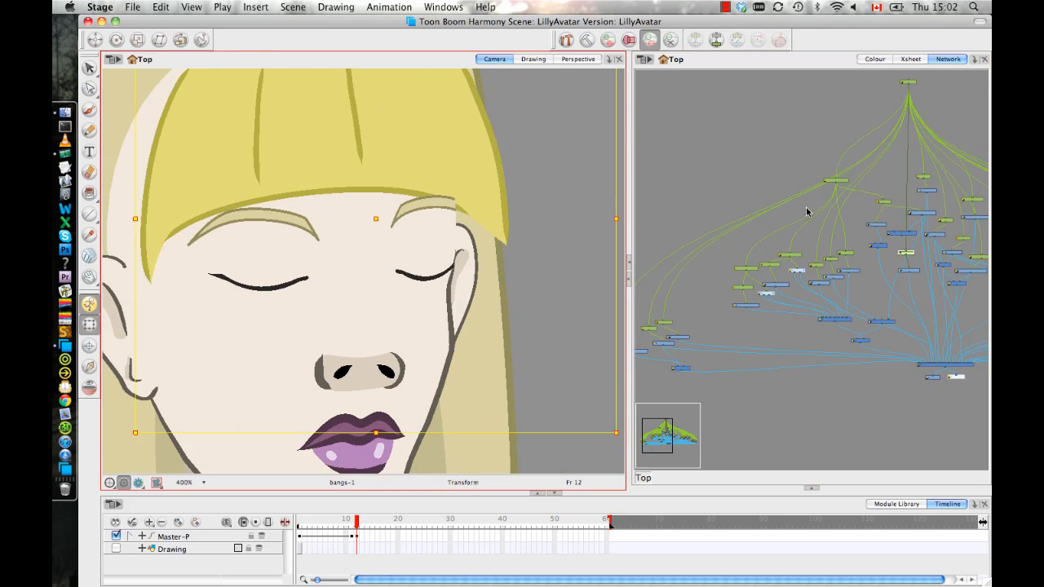
left_click_drag(977, 342, 910, 266)
key("2")
key("2")
key("2")
key("2")
key("2")
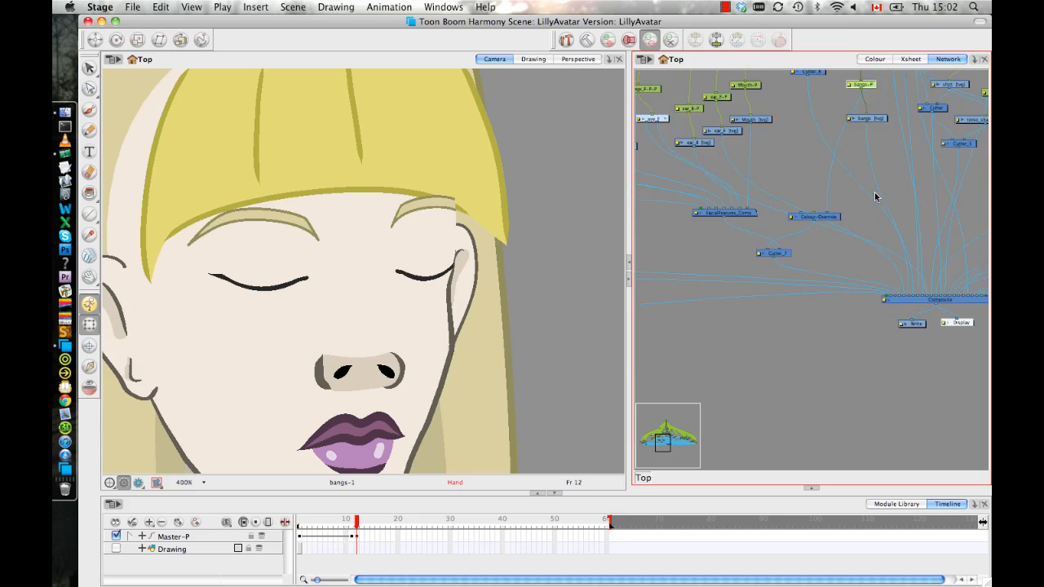
left_click_drag(827, 212, 740, 288)
left_click(754, 208)
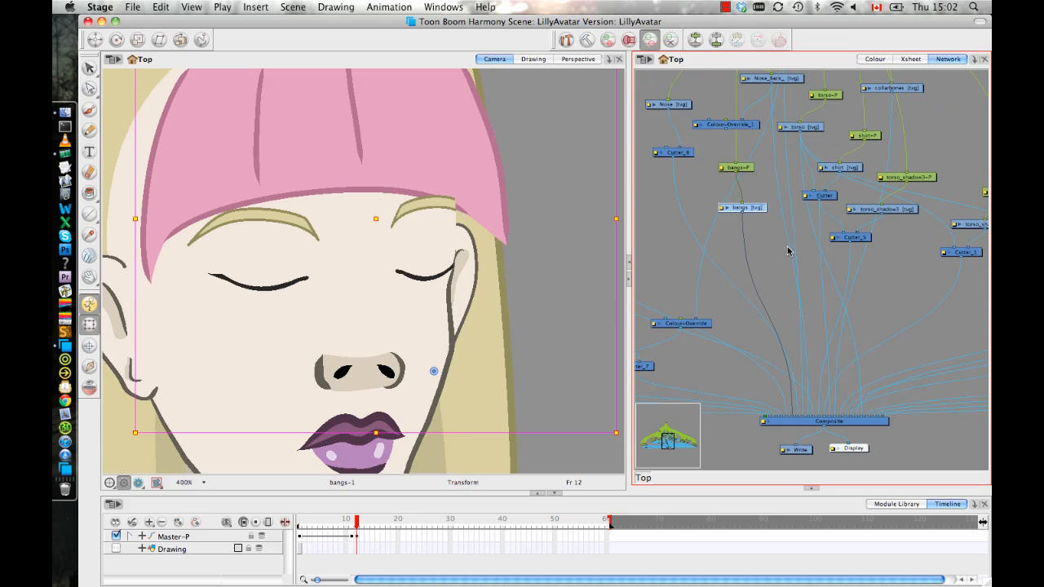
left_click_drag(825, 388, 797, 385)
scroll(541, 242, "down", 6)
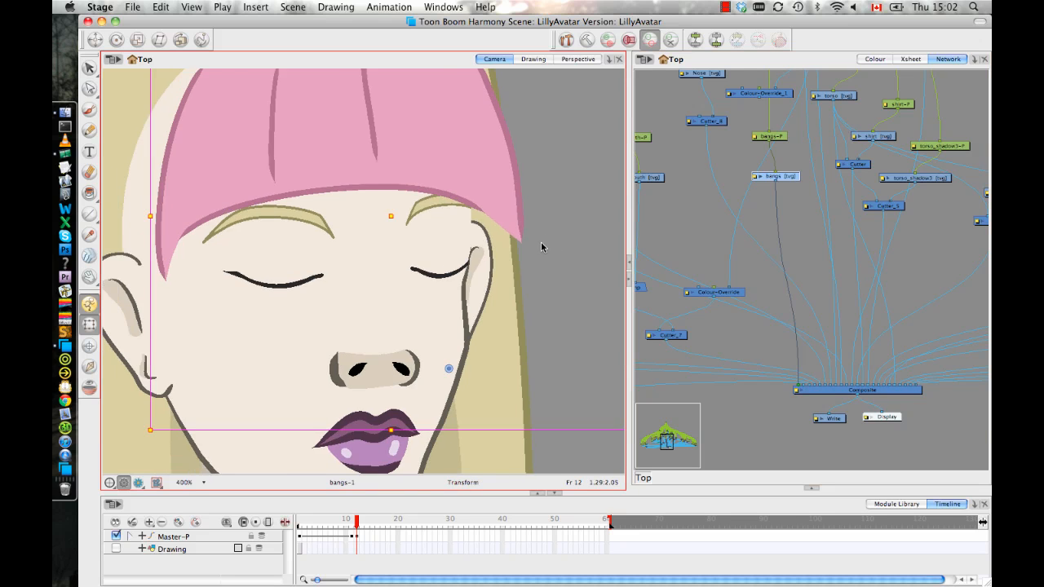
left_click(500, 356)
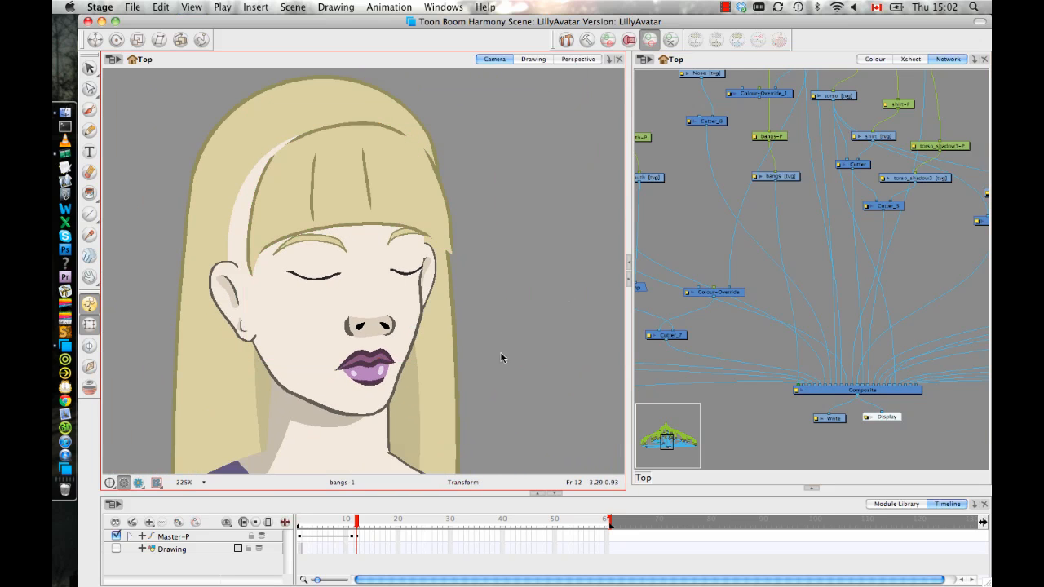
scroll(499, 356, "down", 2)
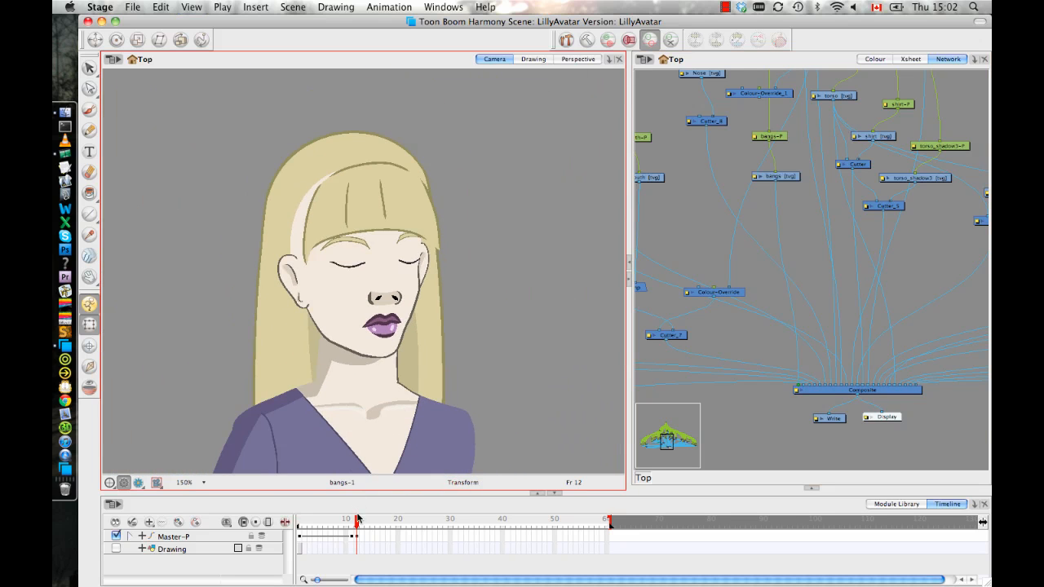
Move the Master-P keyframe at frame 12 to frame 11 in the timeline.
left_click_drag(357, 520, 357, 521)
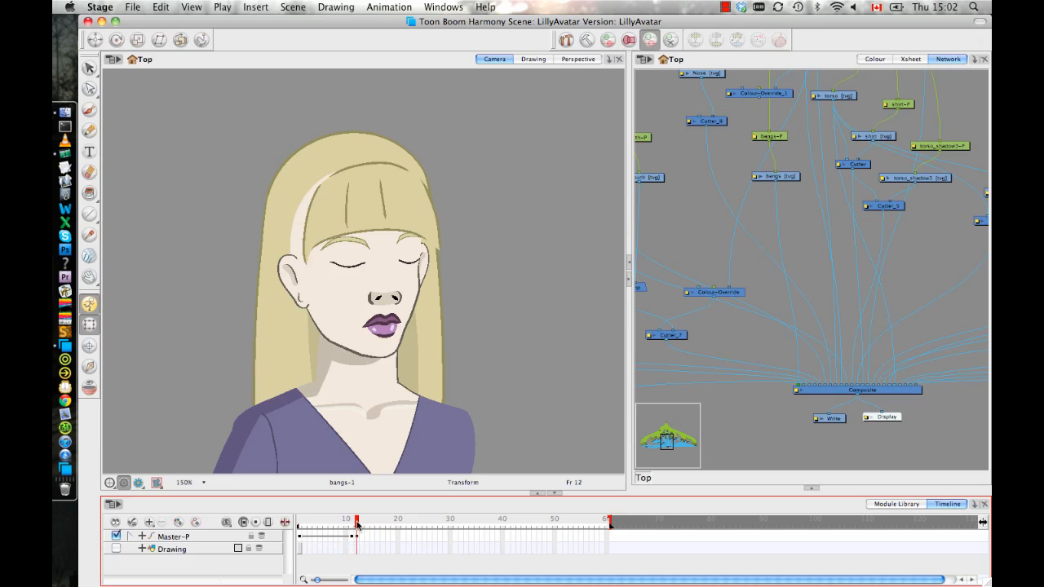
left_click(352, 538)
left_click(359, 544)
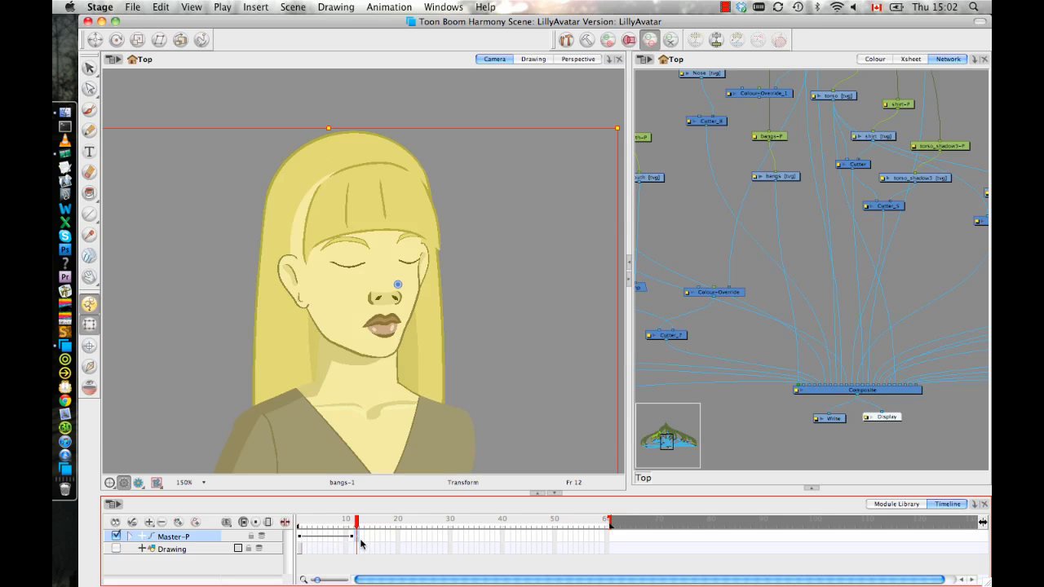
left_click(353, 535)
Scrub the timeline between frames 1 and 11 to review the head turn animation.
left_click_drag(353, 524, 290, 511)
left_click_drag(512, 312, 529, 311)
key("2")
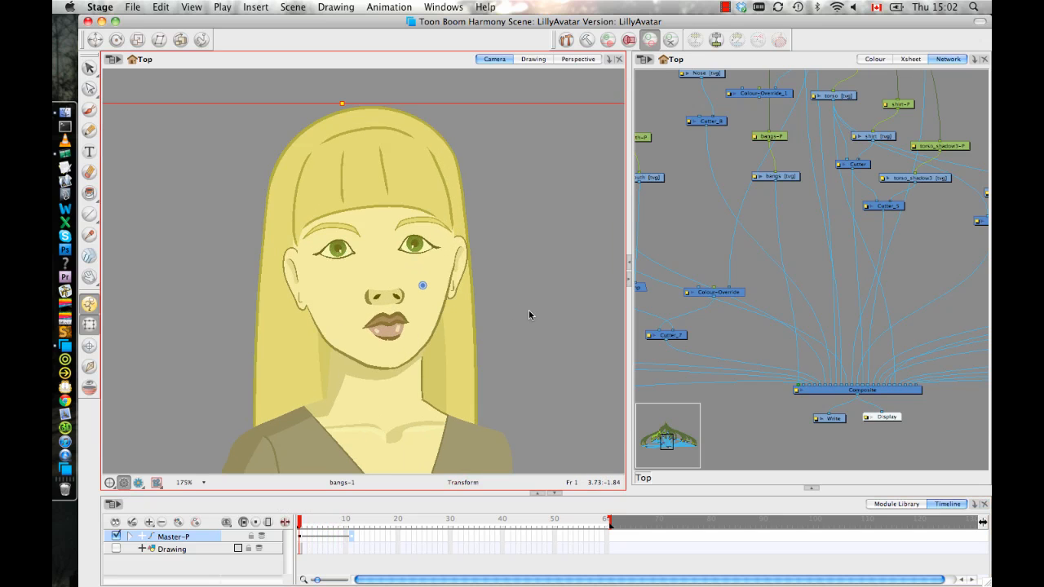
left_click(528, 315)
left_click(350, 538)
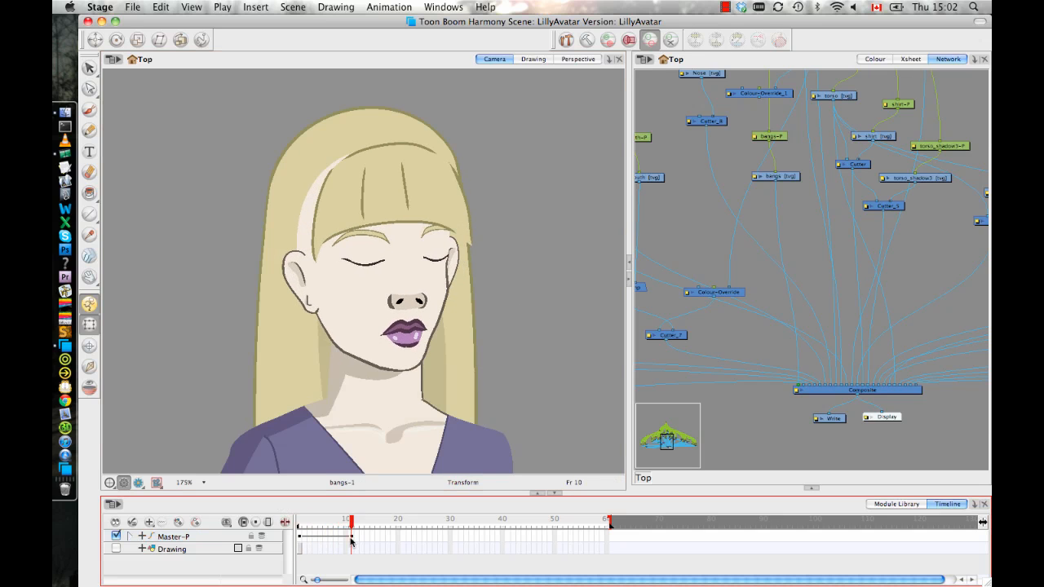
left_click_drag(350, 540, 287, 541)
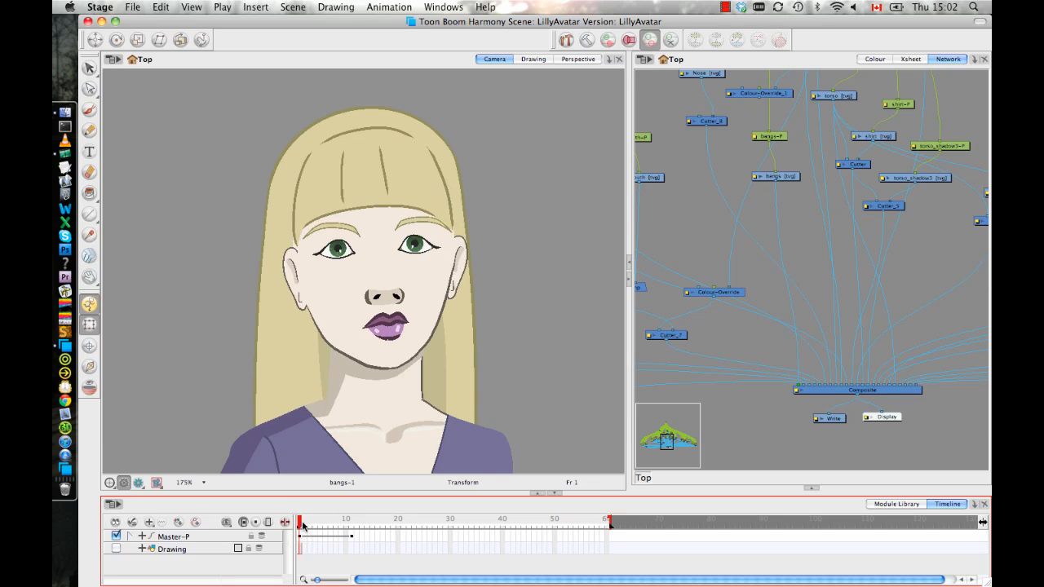
left_click_drag(304, 527, 336, 530)
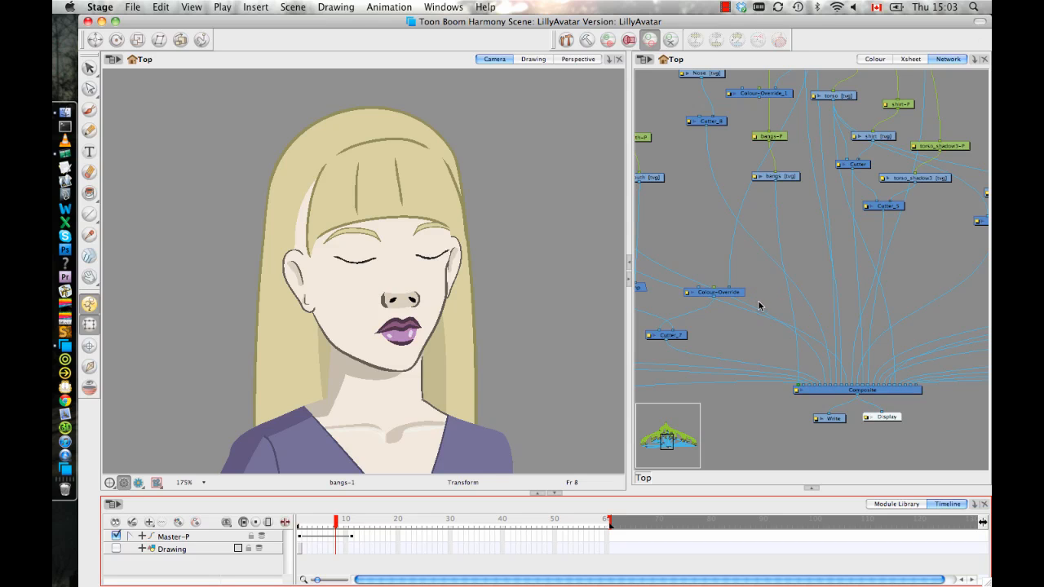
left_click_drag(333, 523, 280, 519)
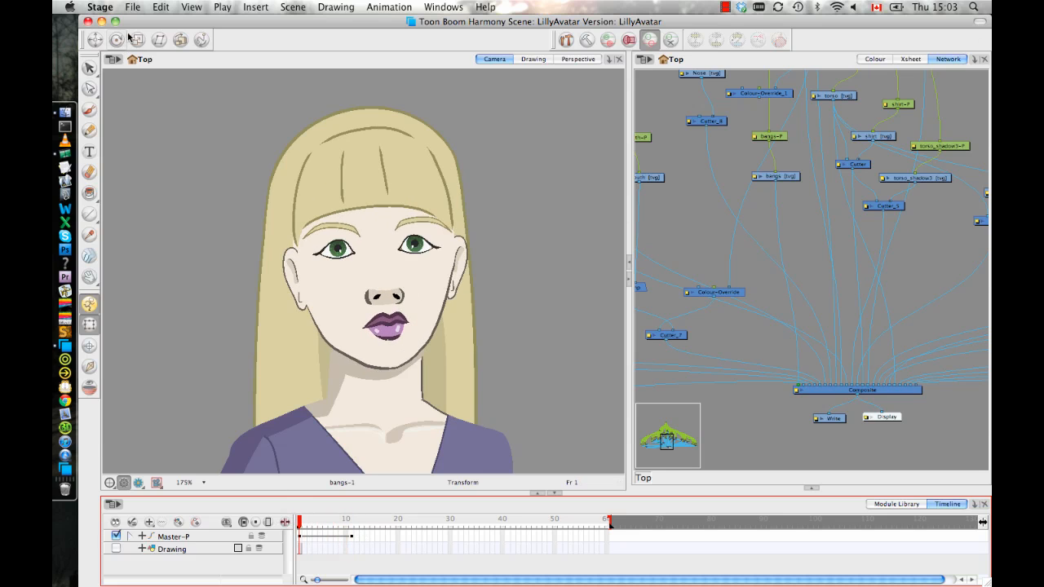
left_click(134, 8)
left_click(144, 80)
mouse_move(299, 524)
left_mouse_down()
mouse_move(353, 529)
mouse_move(287, 522)
left_mouse_up()
mouse_move(298, 527)
left_mouse_down()
mouse_move(356, 530)
mouse_move(299, 530)
left_mouse_up()
At frame 11, rig the mouth drawing with a curve deformation running along the lip line from one corner to the other.
left_click_drag(302, 529, 353, 536)
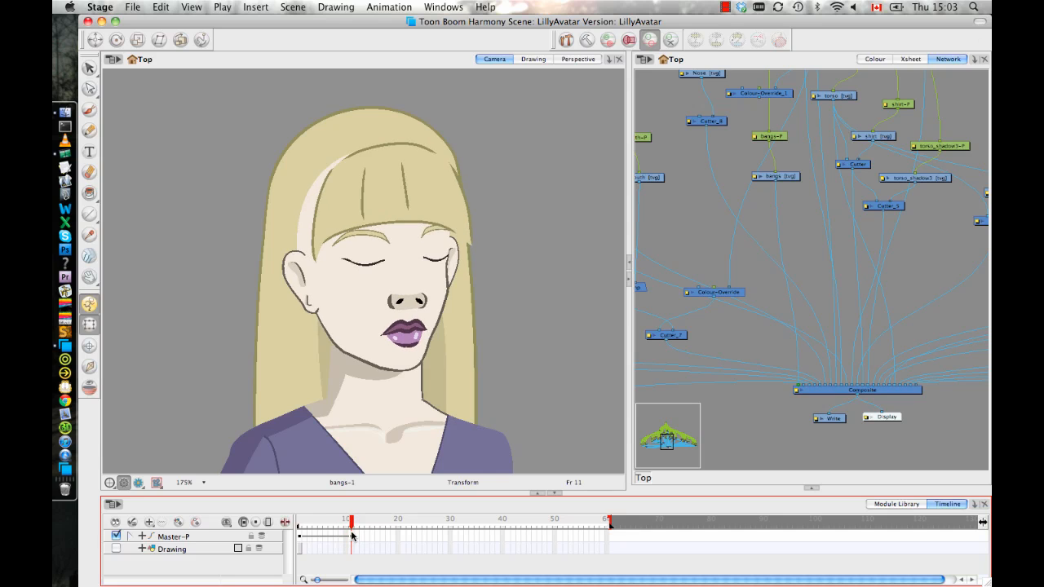
left_click(410, 339)
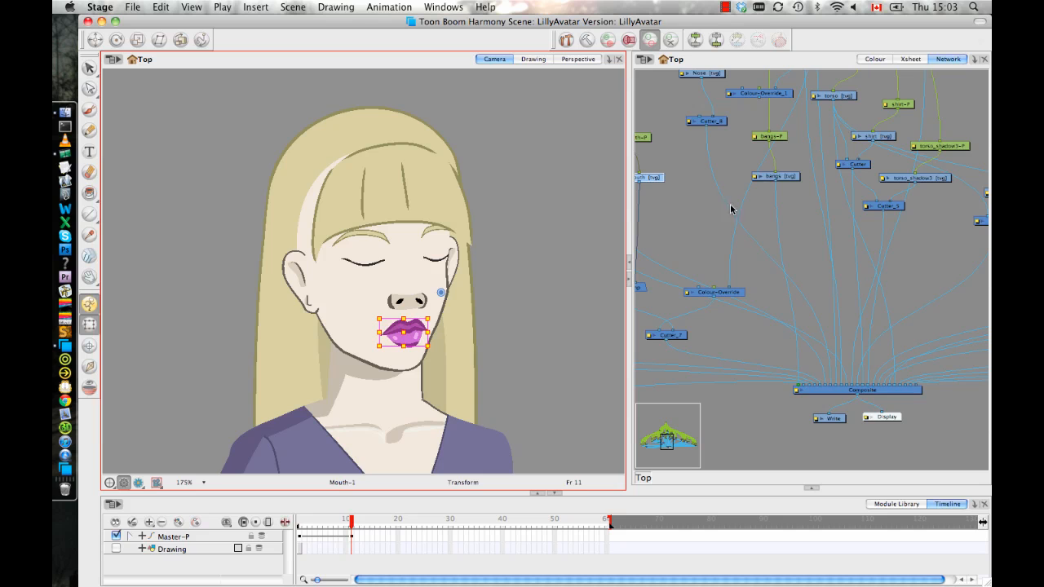
key("space")
left_click_drag(703, 210, 787, 263)
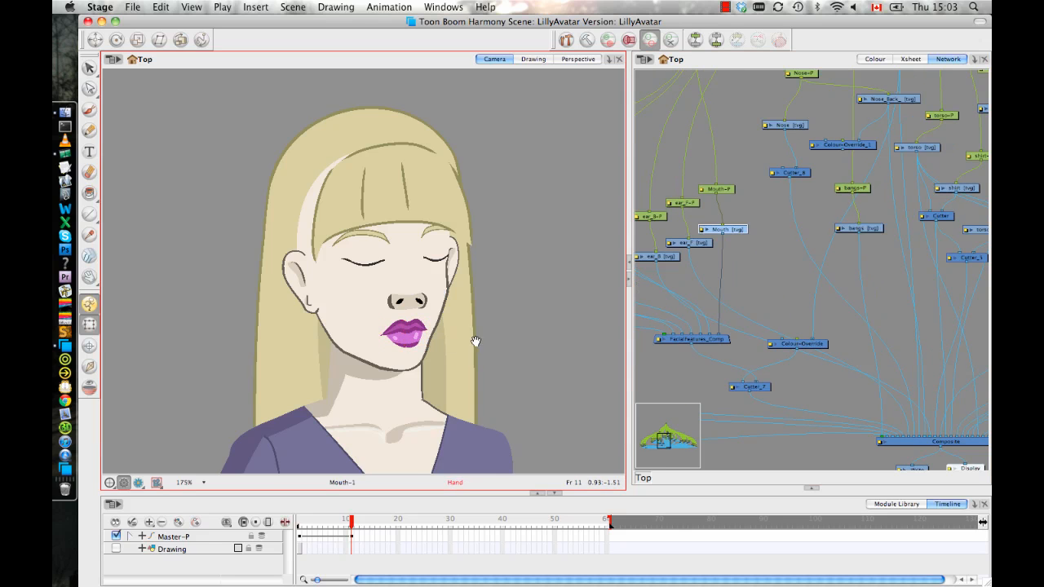
scroll(414, 338, "up", 3)
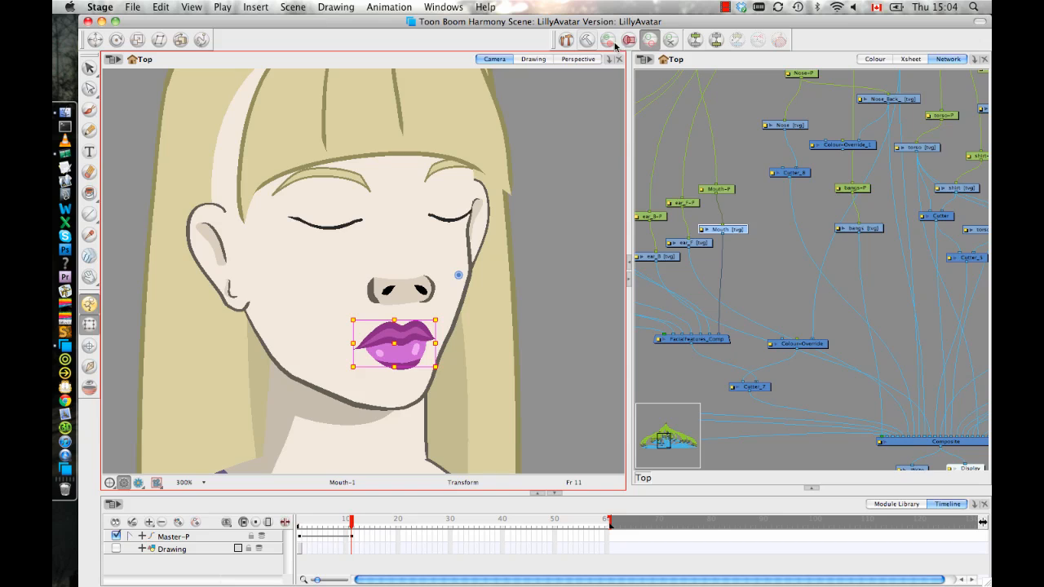
left_click(567, 40)
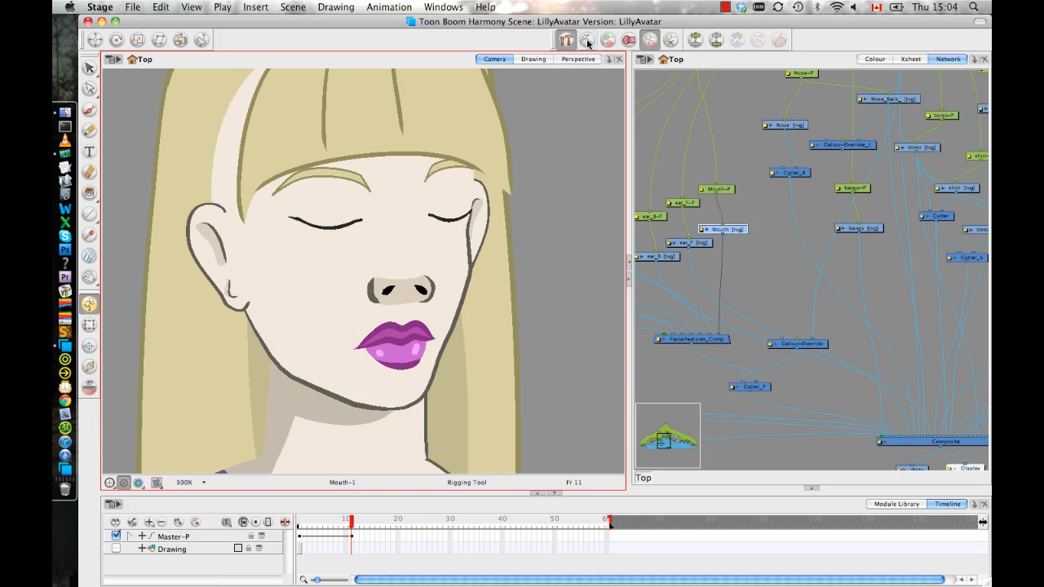
left_click(587, 41)
left_click_drag(363, 341, 384, 344)
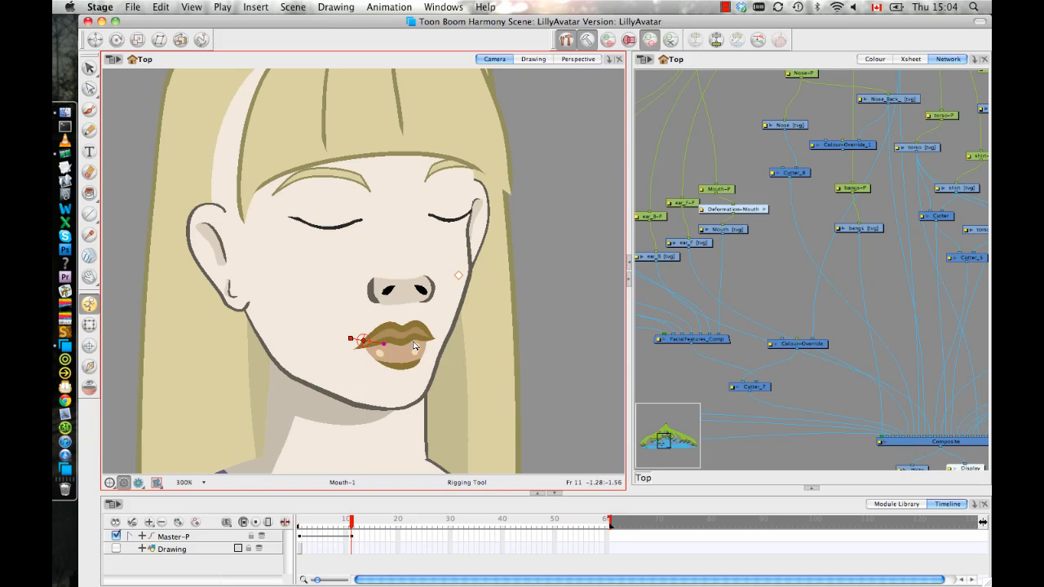
left_click(432, 339)
left_click_drag(413, 343, 414, 343)
left_click(588, 39)
Shift and reshape the mouth at frame 11 by moving its deformation points and curve handles to fit the turned face.
left_click(90, 325)
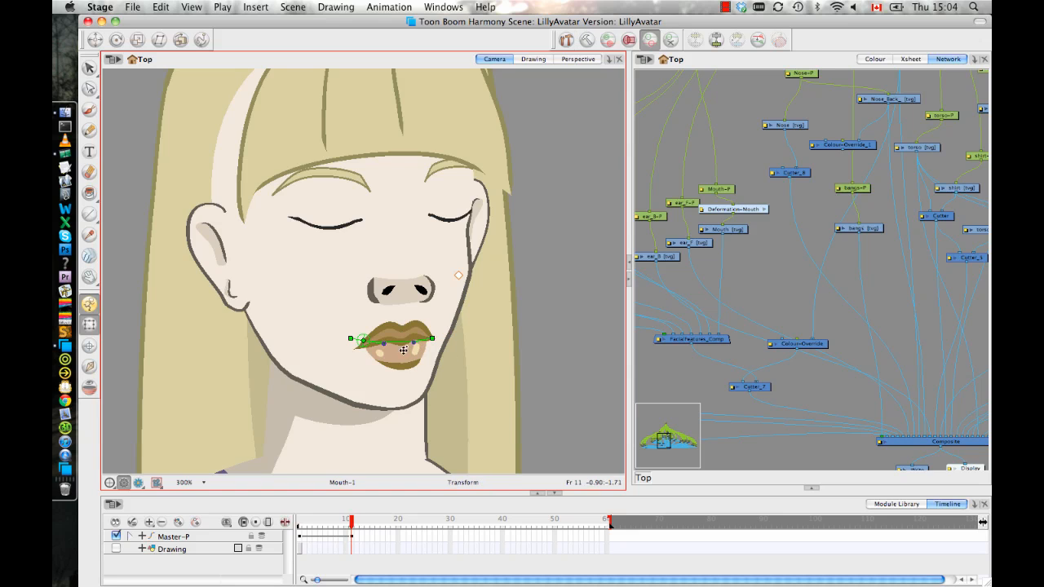
left_click_drag(415, 343, 348, 341)
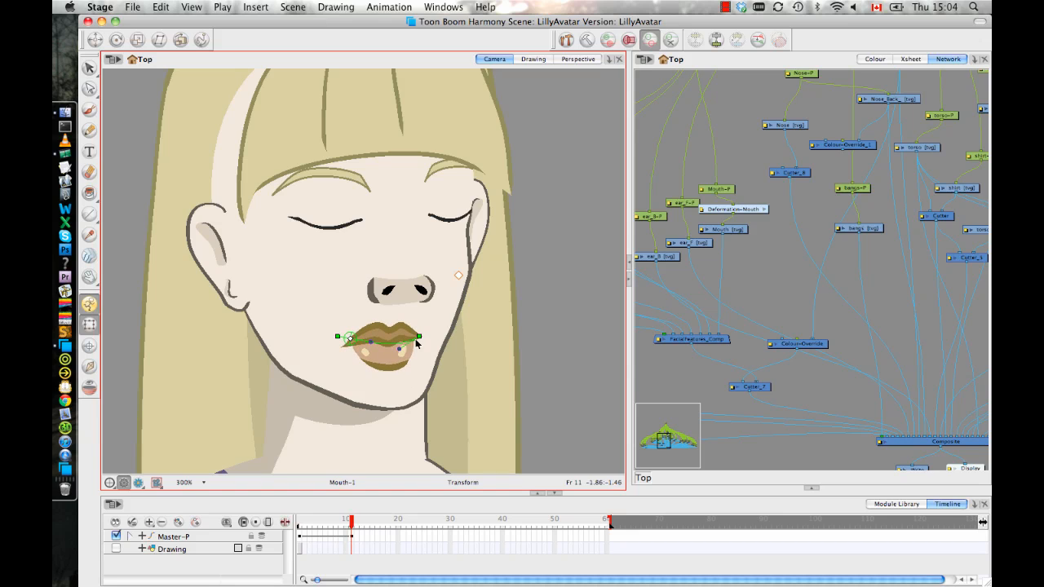
left_click_drag(432, 334, 441, 332)
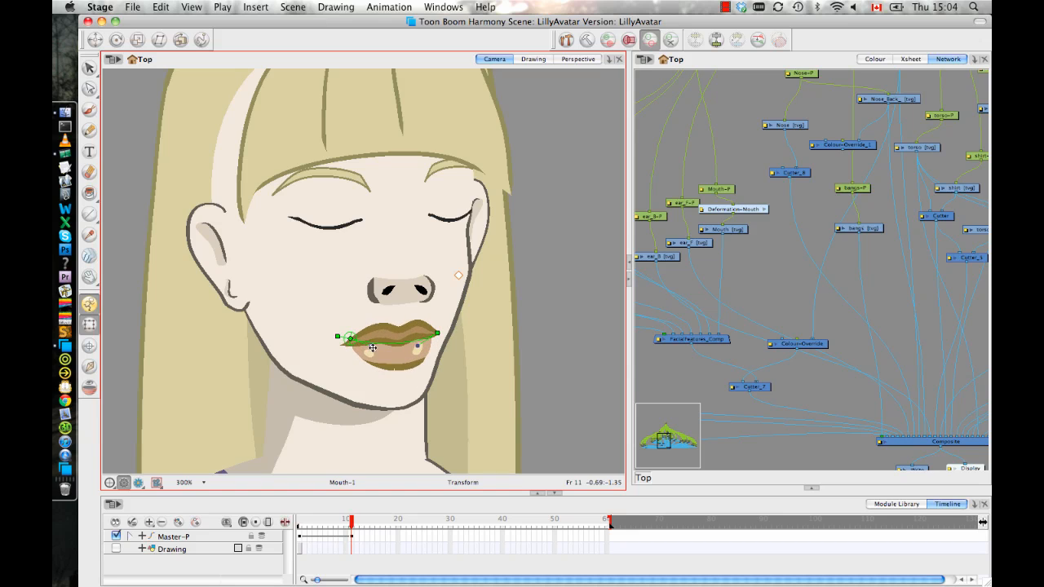
left_click_drag(416, 344, 419, 353)
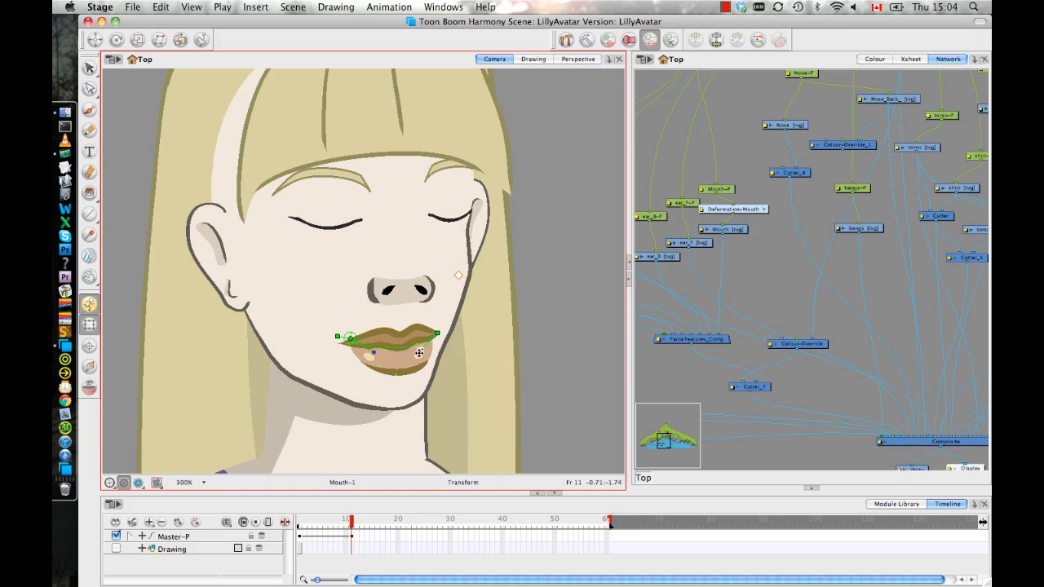
left_click_drag(360, 334, 364, 330)
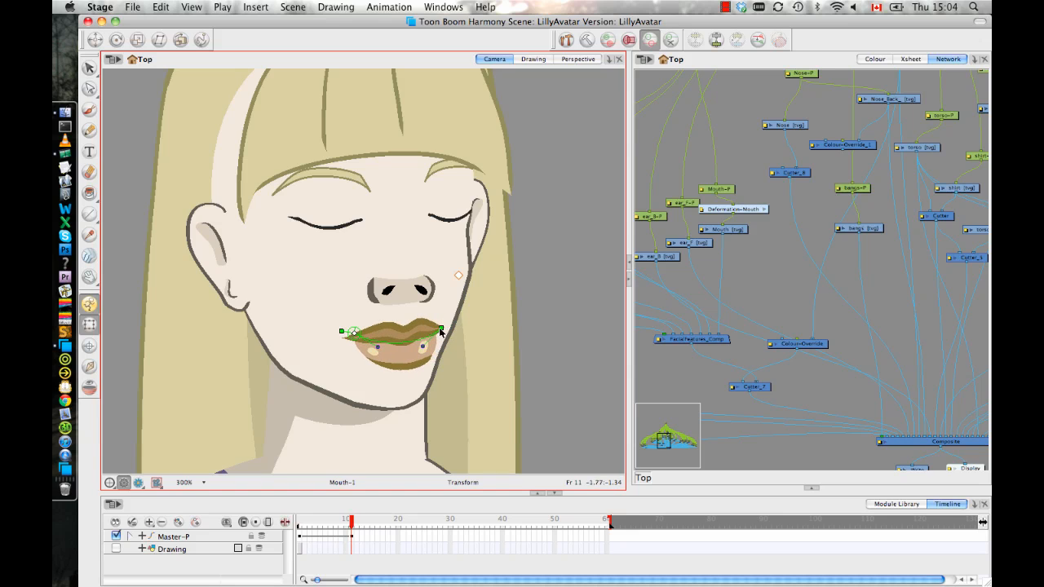
left_click_drag(440, 329, 429, 329)
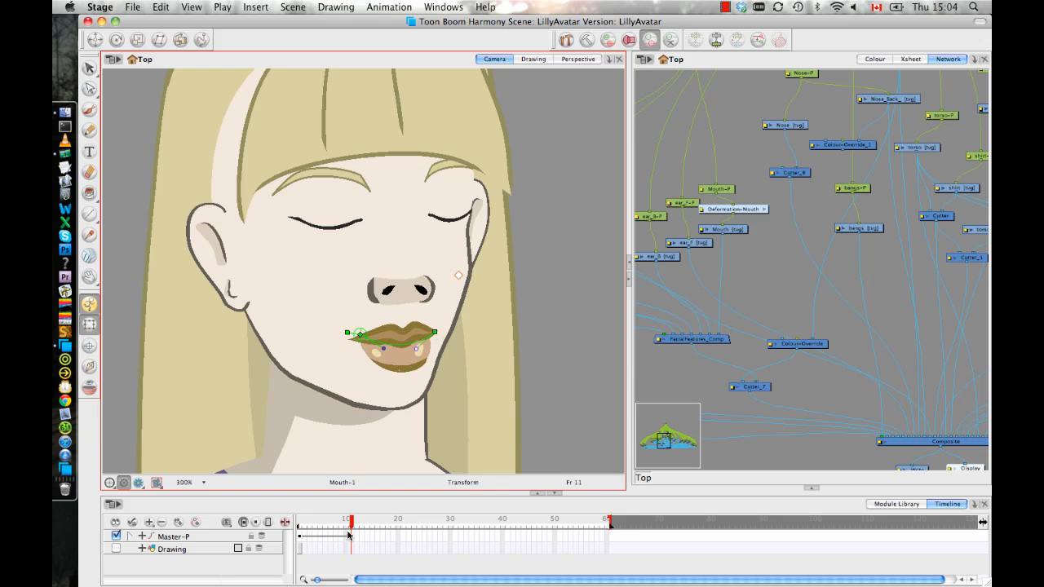
Go to frame 1, adjust the mouth's curve handles and move the deformed mouth slightly lower on the front-facing head.
left_click_drag(351, 522, 280, 520)
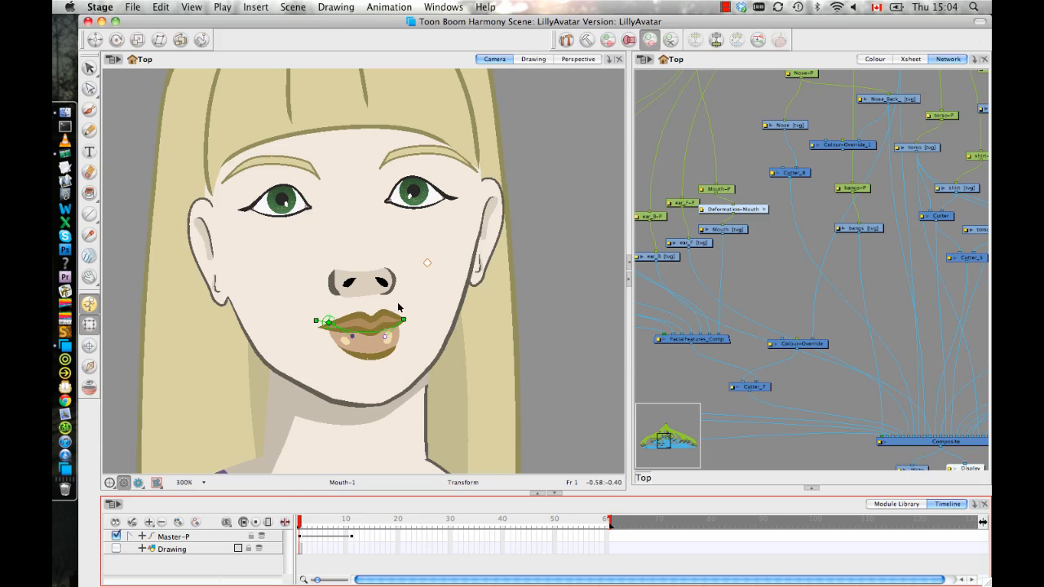
left_click(382, 328)
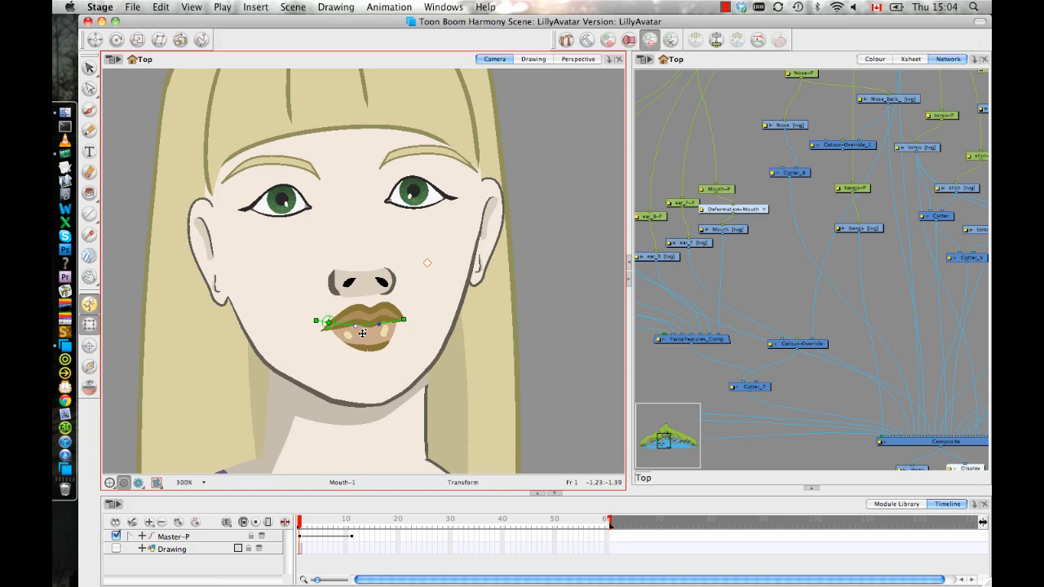
left_click_drag(362, 333, 357, 348)
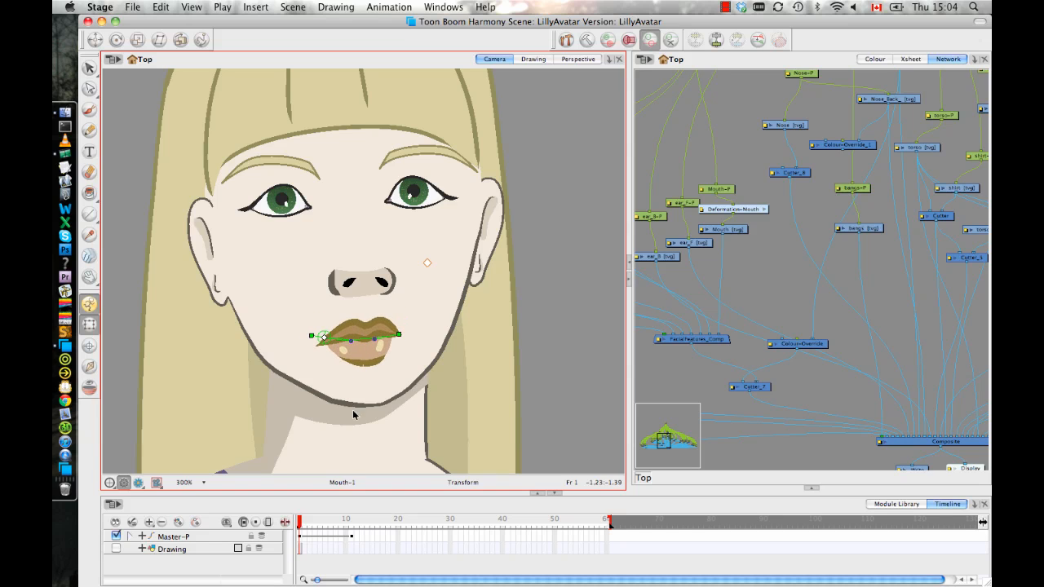
At frame 11, rig the front eyebrow (eyebrow_F) with a curve deformation running along the brow from its outer end to its inner end.
left_click_drag(301, 522, 349, 516)
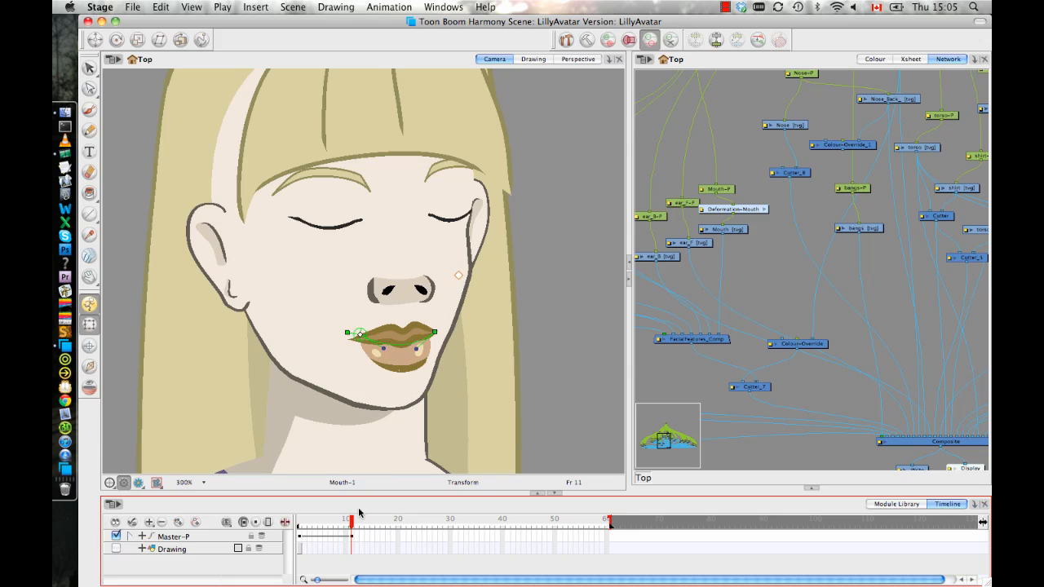
mouse_move(351, 522)
left_mouse_down()
mouse_move(279, 522)
mouse_move(361, 528)
mouse_move(284, 530)
mouse_move(351, 540)
left_mouse_up()
left_click_drag(421, 273, 426, 326)
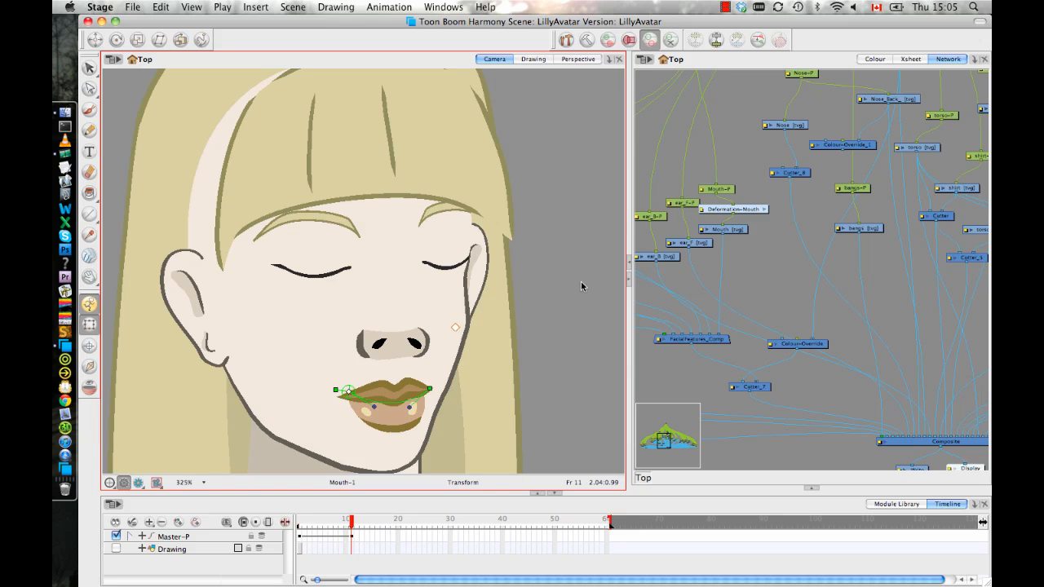
left_click(318, 222)
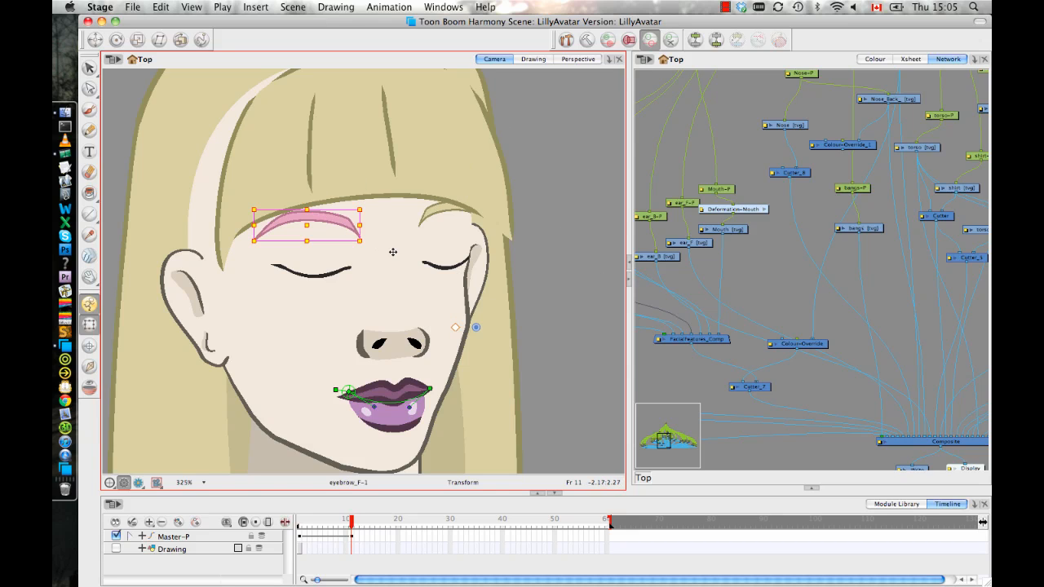
left_click(567, 41)
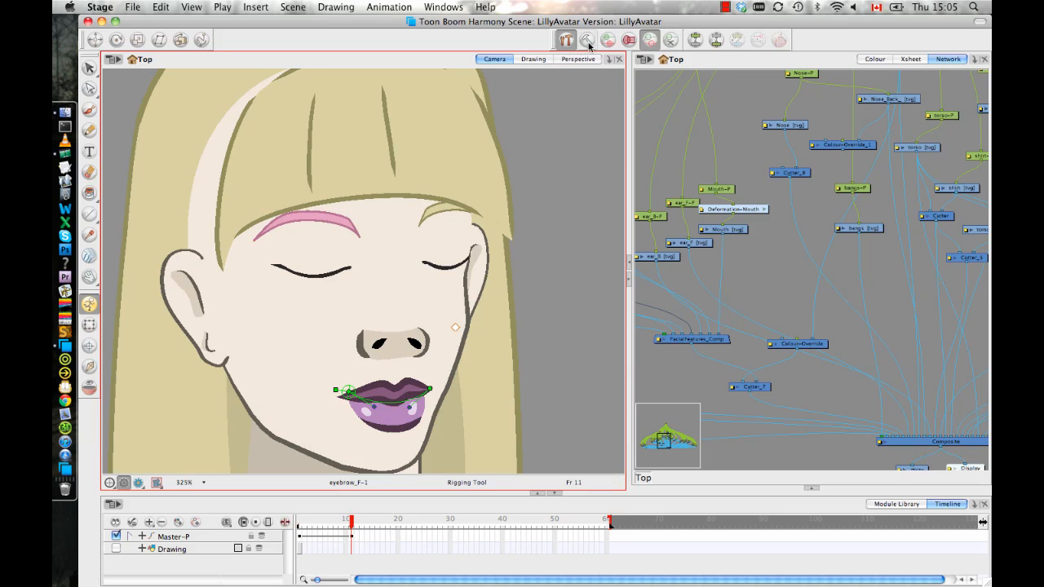
left_click(587, 42)
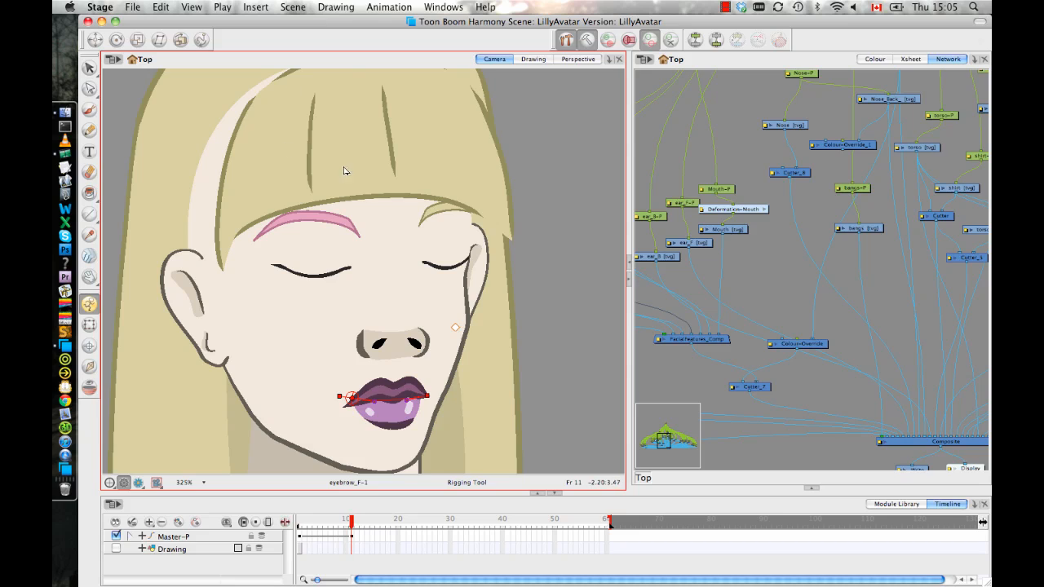
left_click(270, 229)
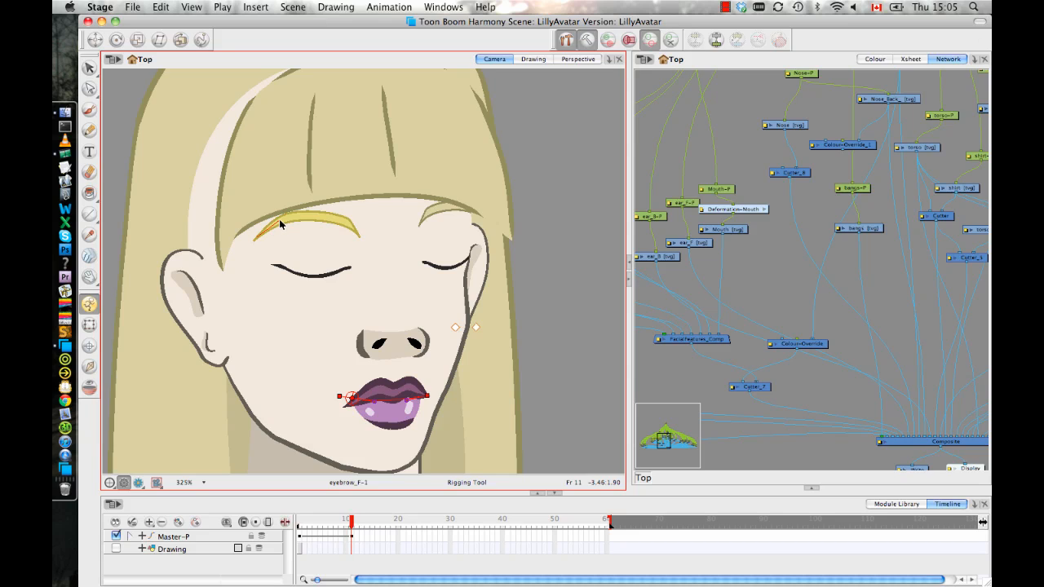
left_click(279, 219)
left_click(328, 214)
left_click_drag(358, 235, 388, 255)
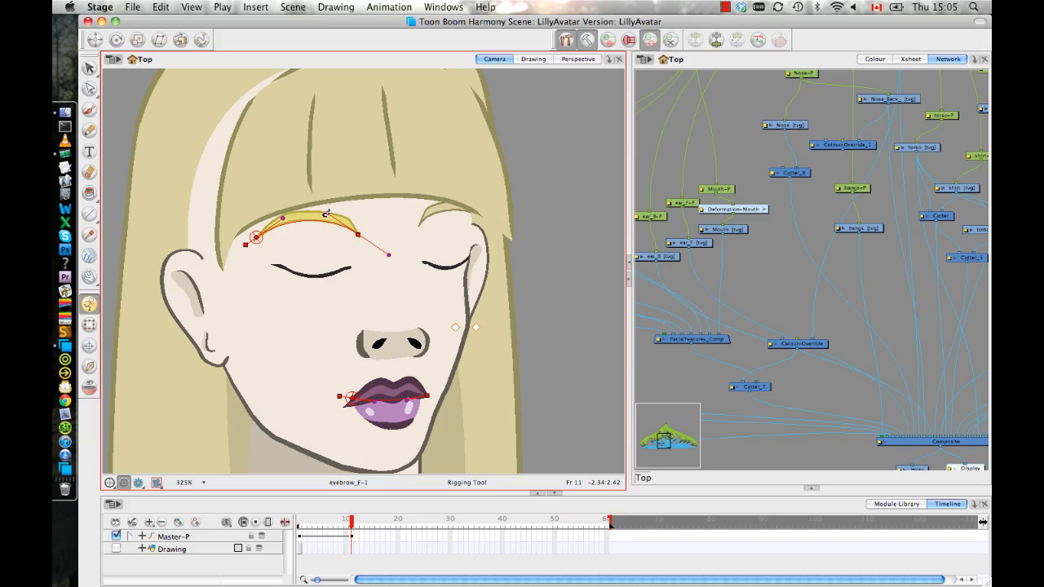
Reshape the front eyebrow at frame 11 by lowering its inner deformation point and pulling the inner curve handle up for a rounder arch.
left_click(586, 40)
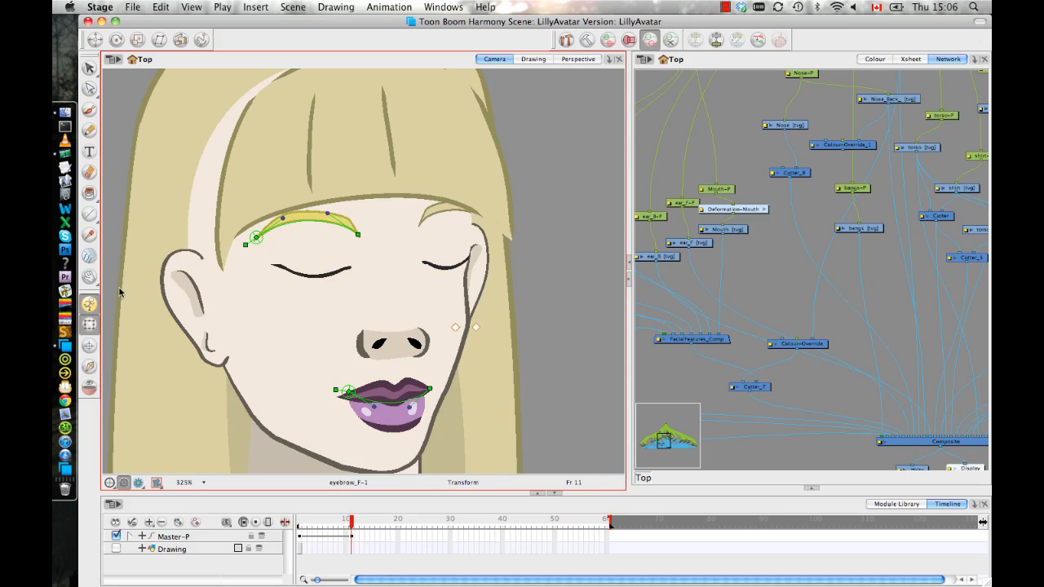
left_click_drag(359, 234, 356, 245)
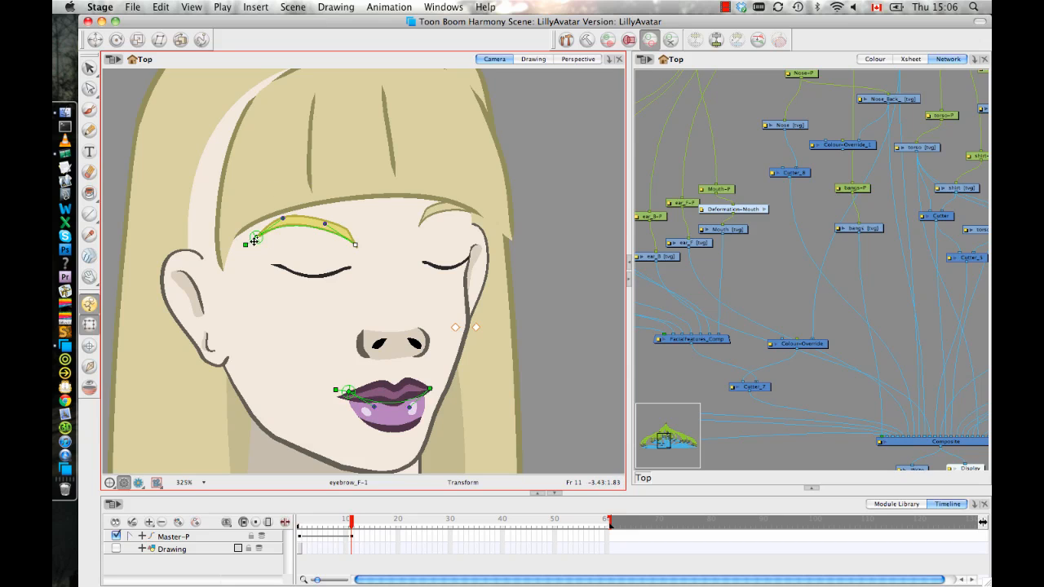
left_click_drag(353, 240, 356, 244)
left_click_drag(355, 244, 345, 212)
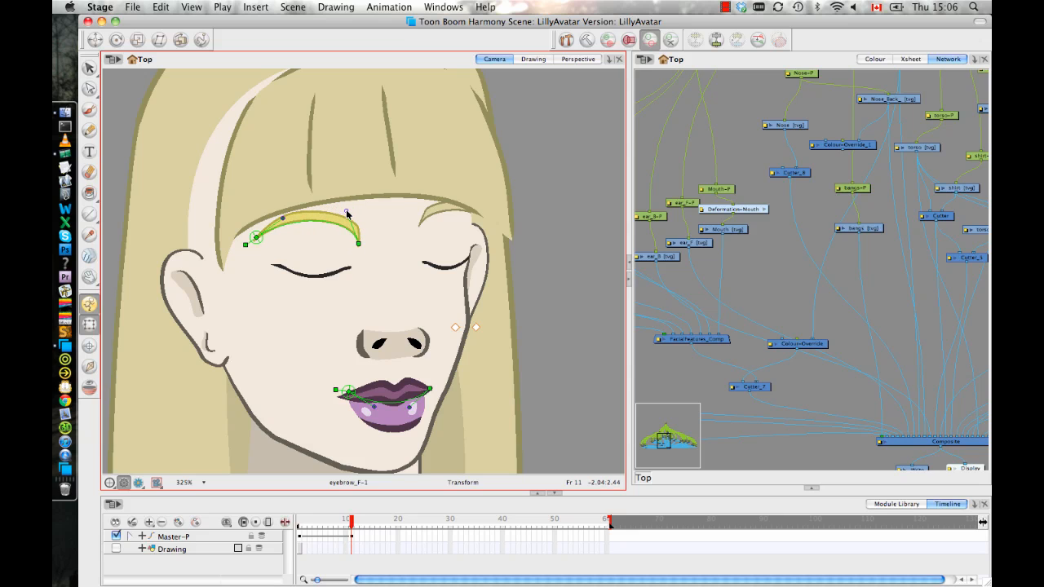
Go to frame 1, raise the front eyebrow's inner end, bring its inner curve handle down onto the brow, and review the head turn.
left_click_drag(352, 528, 299, 528)
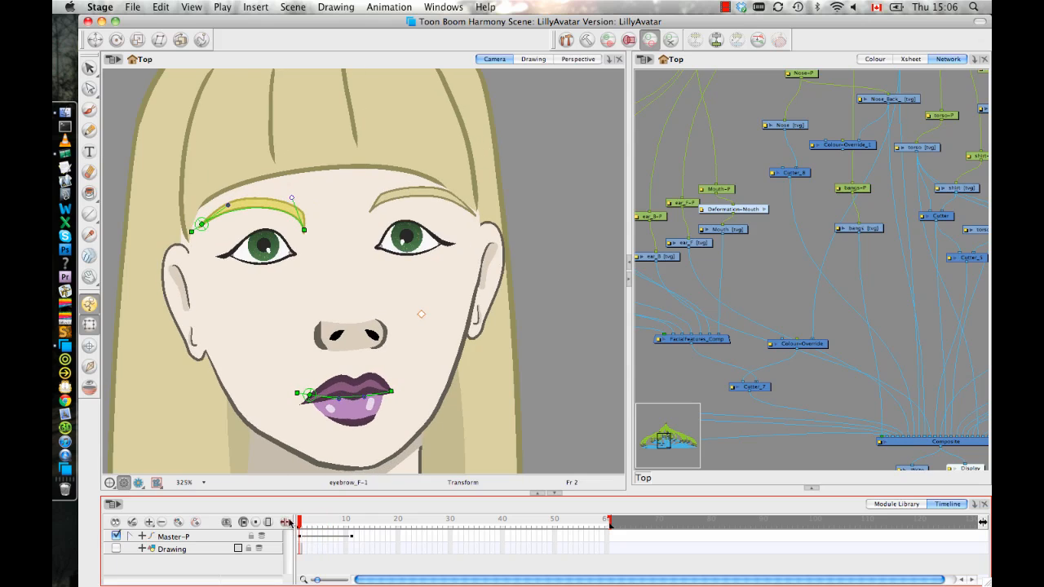
left_click_drag(302, 228, 304, 215)
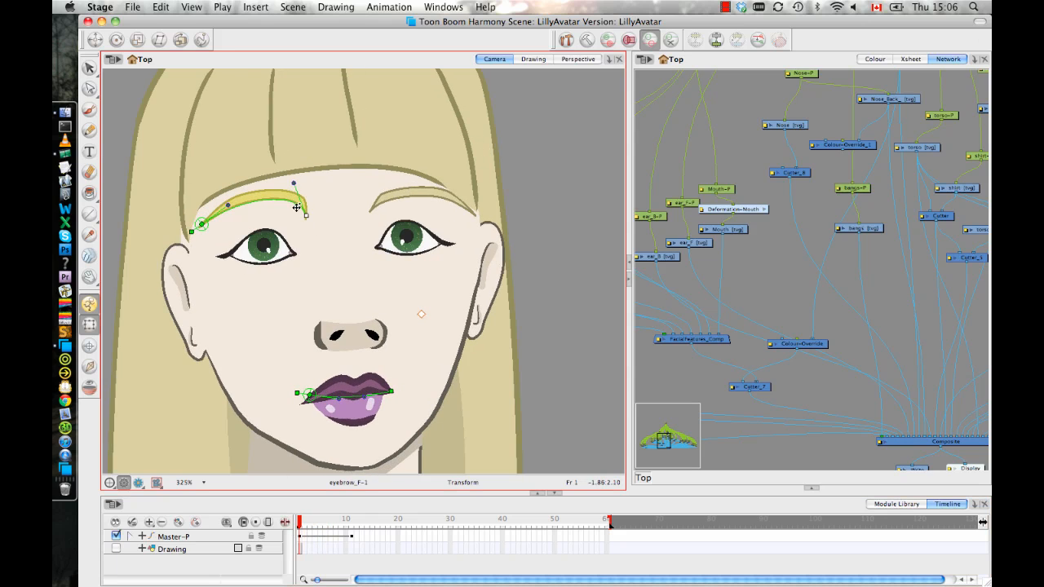
left_click(283, 197)
key("Escape")
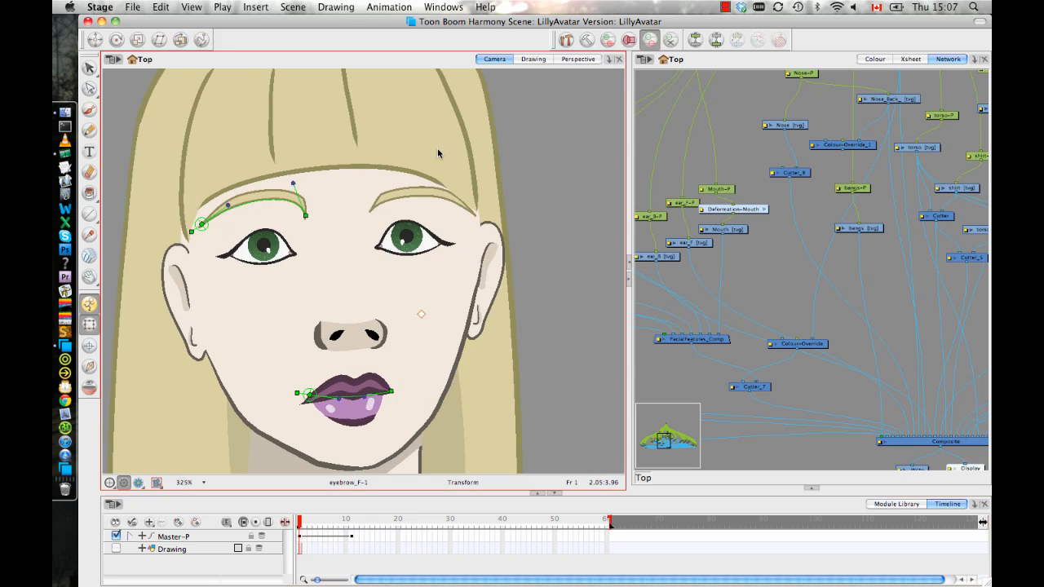
left_click_drag(293, 183, 272, 200)
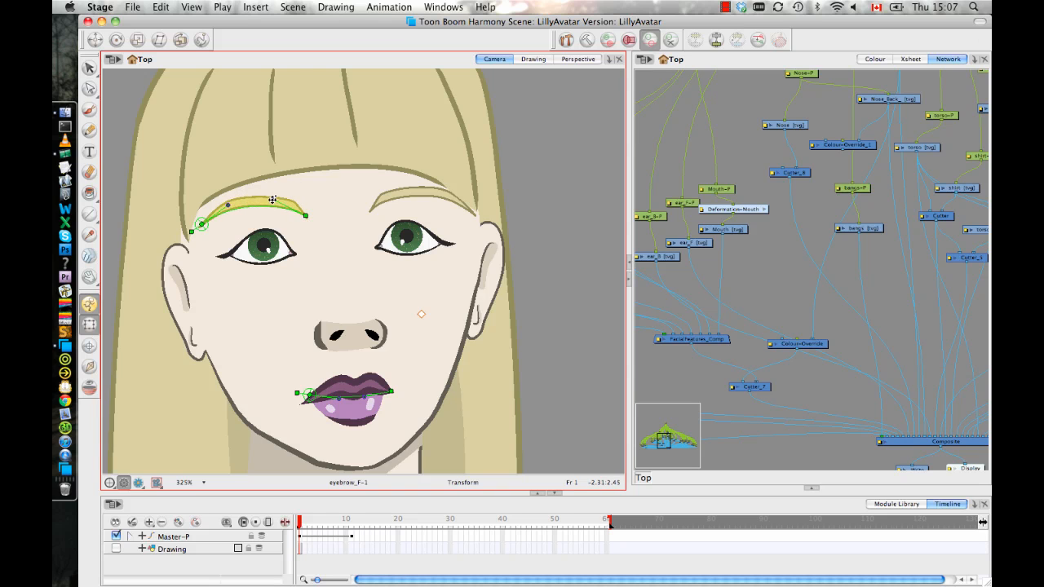
left_click_drag(300, 529, 357, 536)
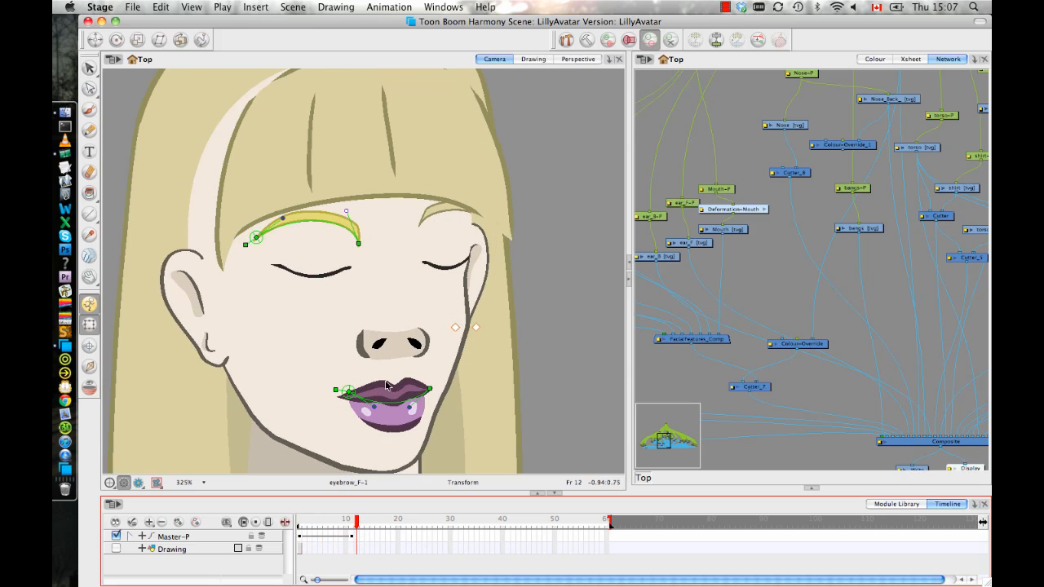
left_click_drag(357, 526, 286, 529)
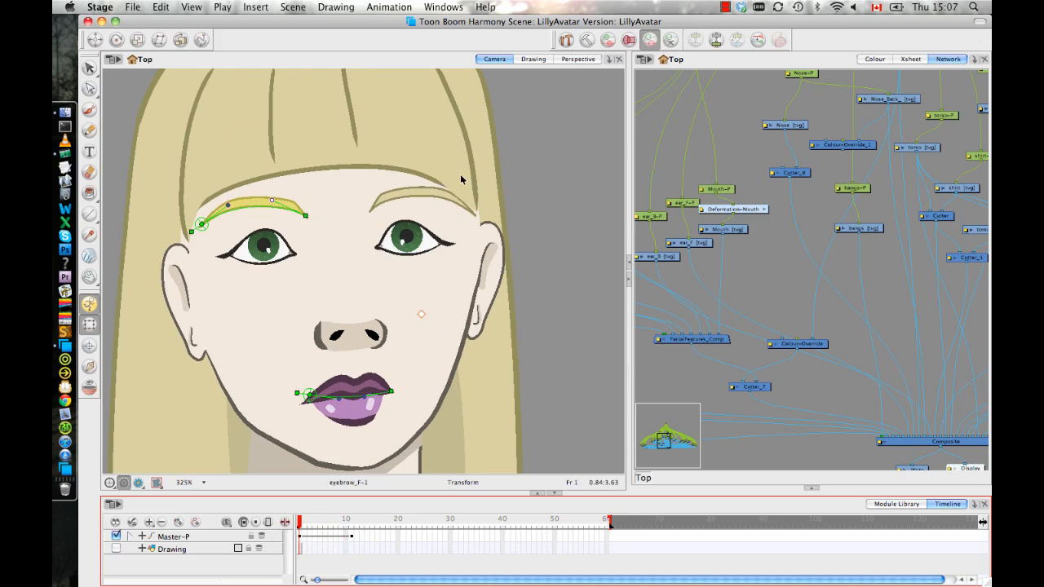
At frame 1, rig the back eyebrow (eyebrow_B) with a curve deformation from outer to inner end, refining the inner handle of its resting curve.
left_click(424, 195)
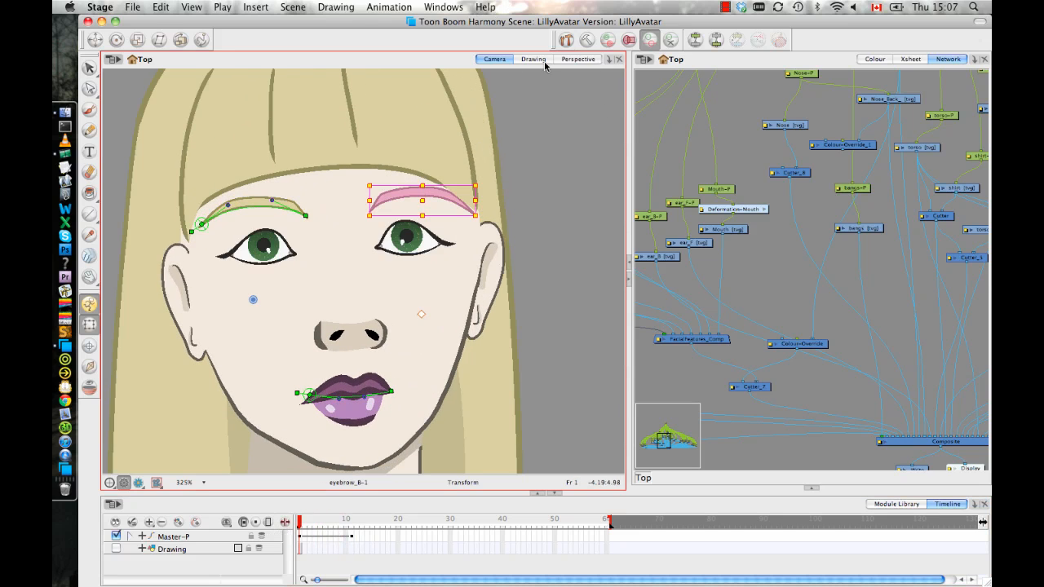
left_click(566, 40)
left_click(586, 40)
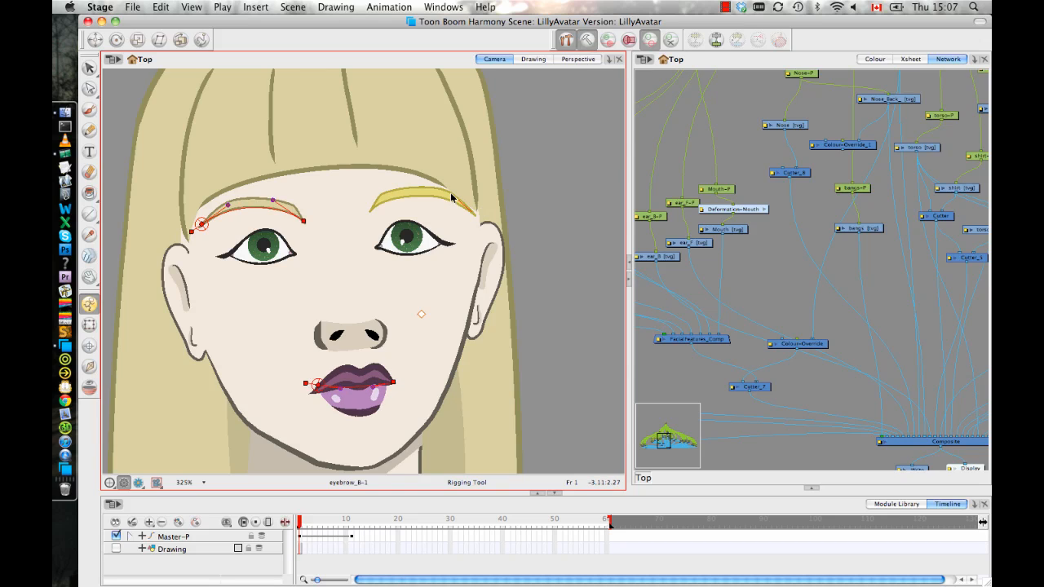
left_click(471, 212)
left_click_drag(371, 212, 396, 187)
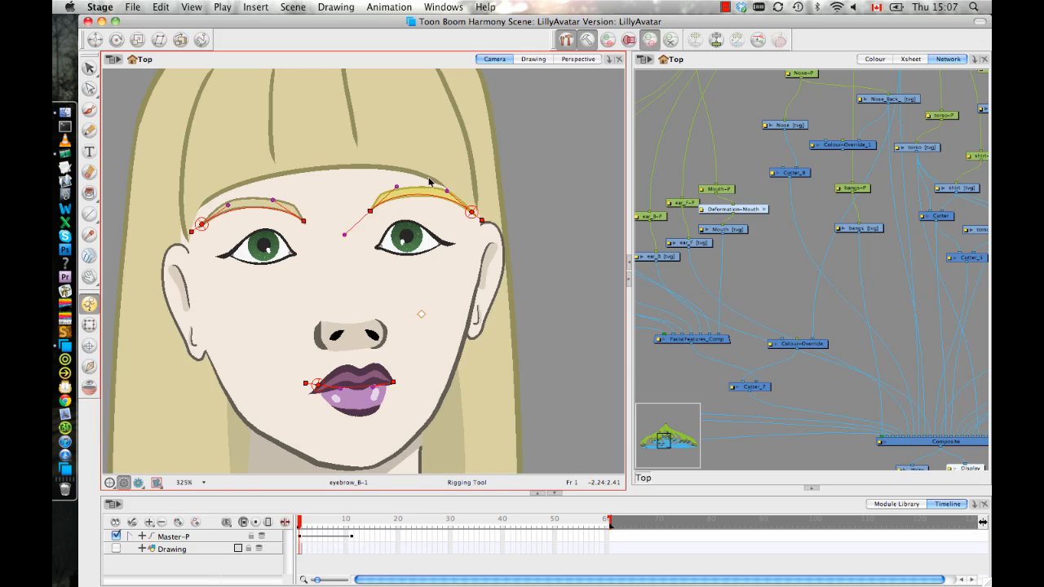
left_click(586, 40)
left_click(90, 325)
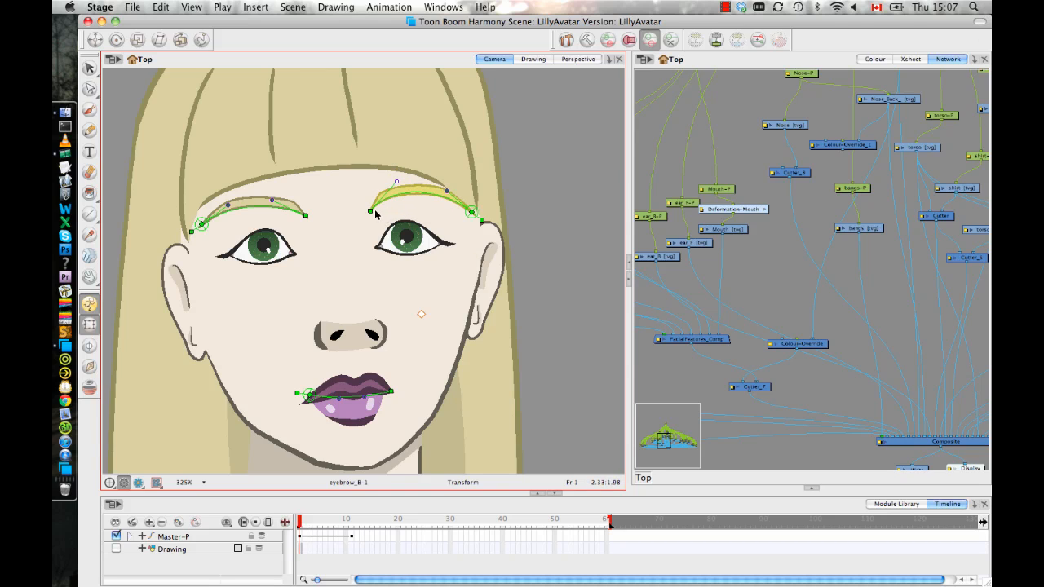
left_click(587, 41)
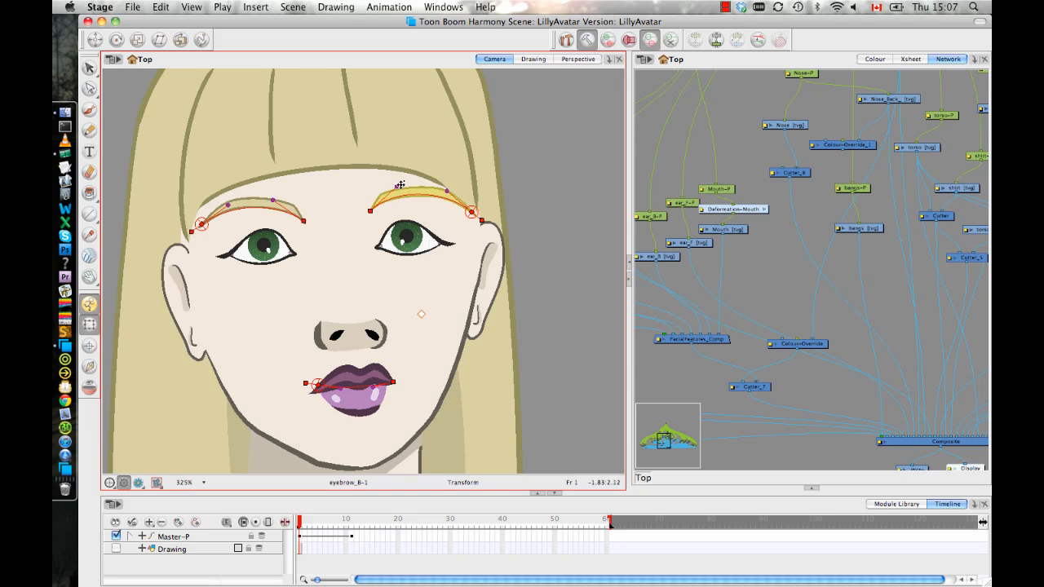
left_click_drag(399, 187, 402, 189)
Examine the deformation modules of the eyebrows and mouth in the network.
left_click(832, 222)
mouse_move(832, 221)
left_mouse_down()
mouse_move(705, 184)
mouse_move(808, 240)
mouse_move(866, 255)
mouse_move(817, 126)
left_mouse_up()
mouse_move(710, 232)
left_mouse_down()
mouse_move(792, 191)
mouse_move(768, 220)
left_mouse_up()
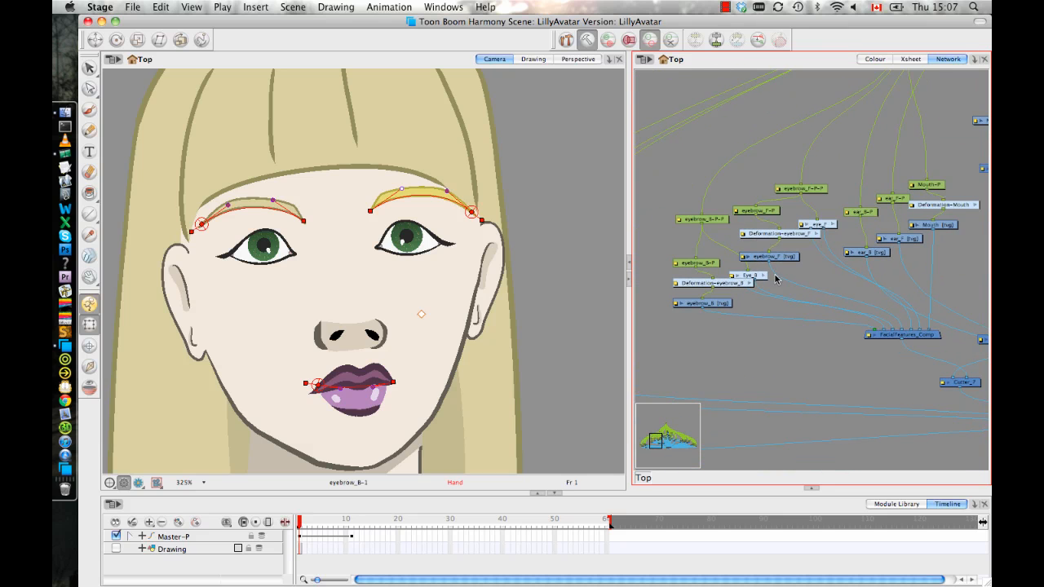
left_click_drag(777, 281, 730, 299)
left_click(737, 294)
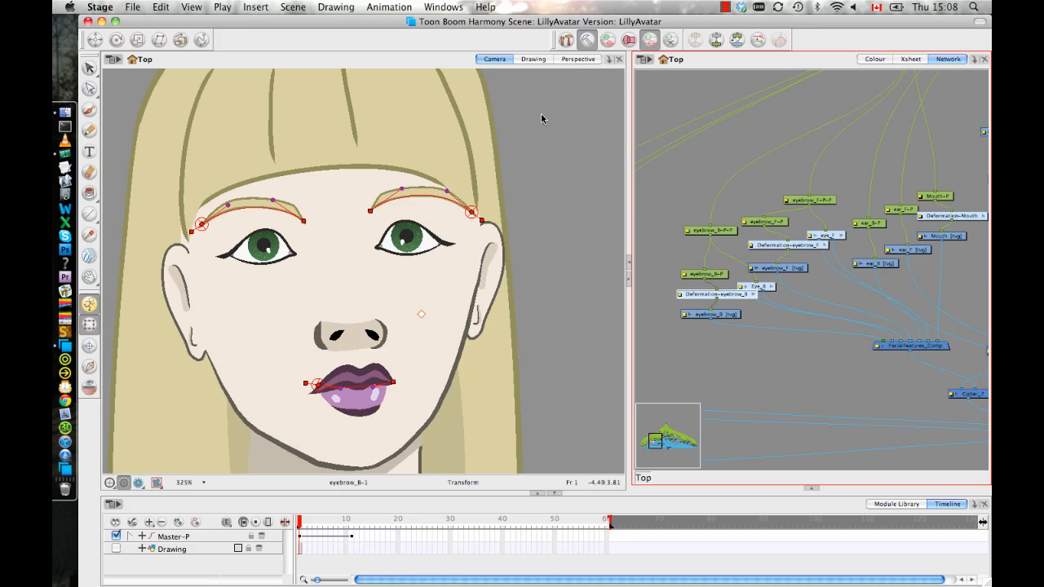
Leave rig setup mode and raise the back eyebrow's inner deformation point slightly at frame 1.
left_click(586, 41)
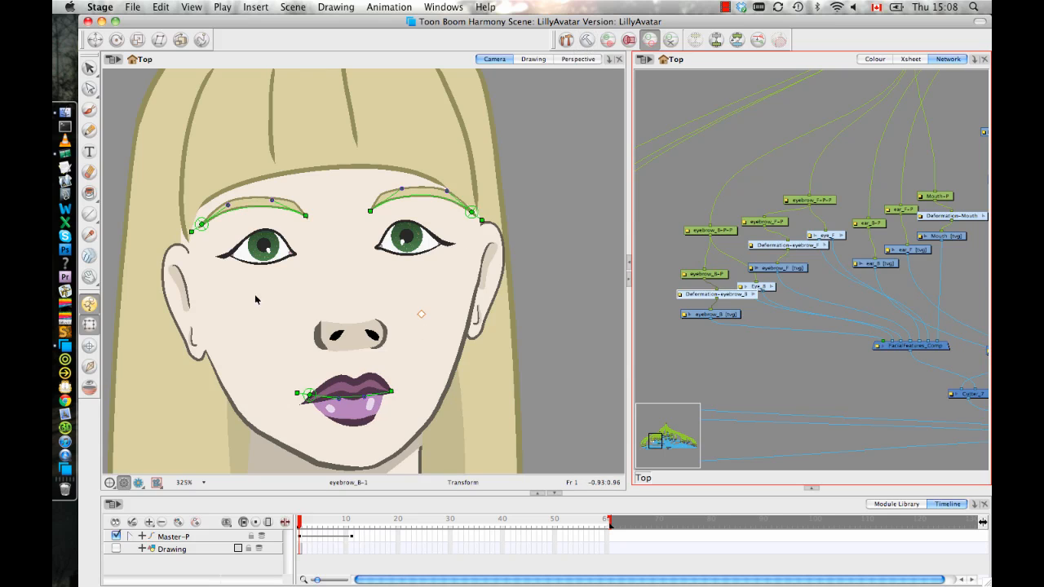
left_click(371, 212)
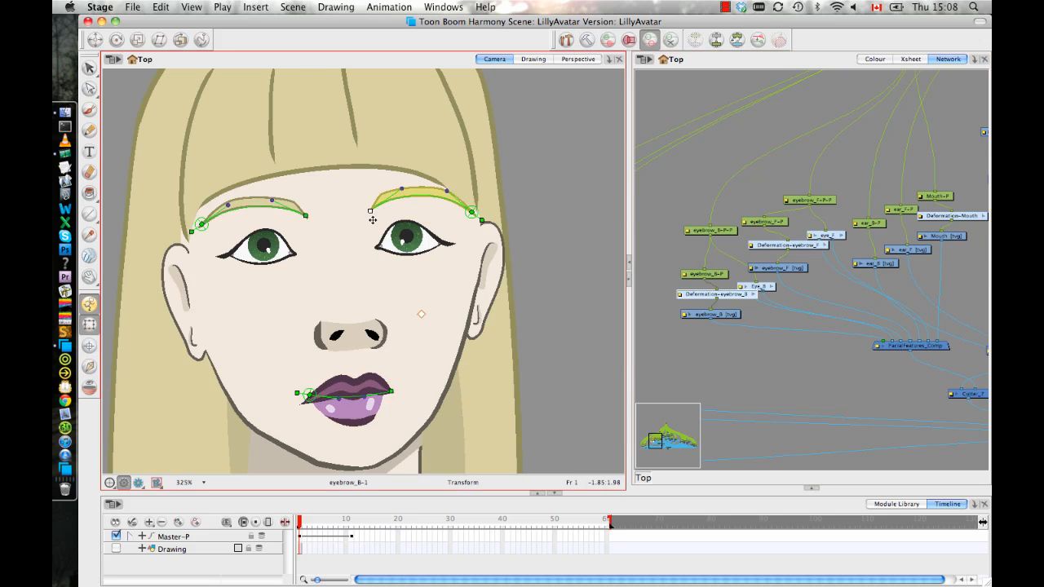
left_click_drag(368, 210, 369, 196)
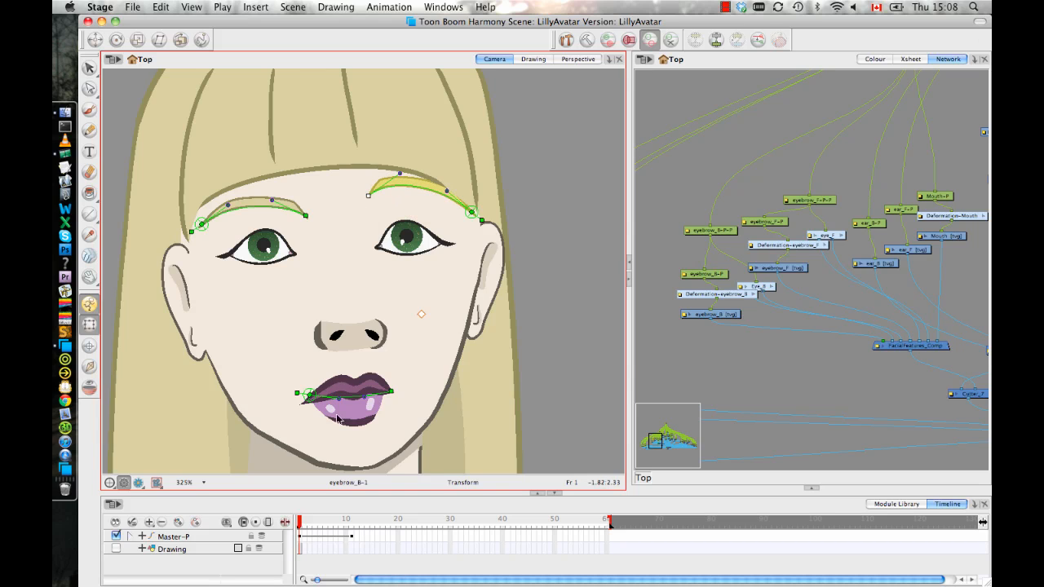
Go to frame 11 and lower the back eyebrow's inner deformation point below the bangs.
left_click_drag(302, 528, 352, 533)
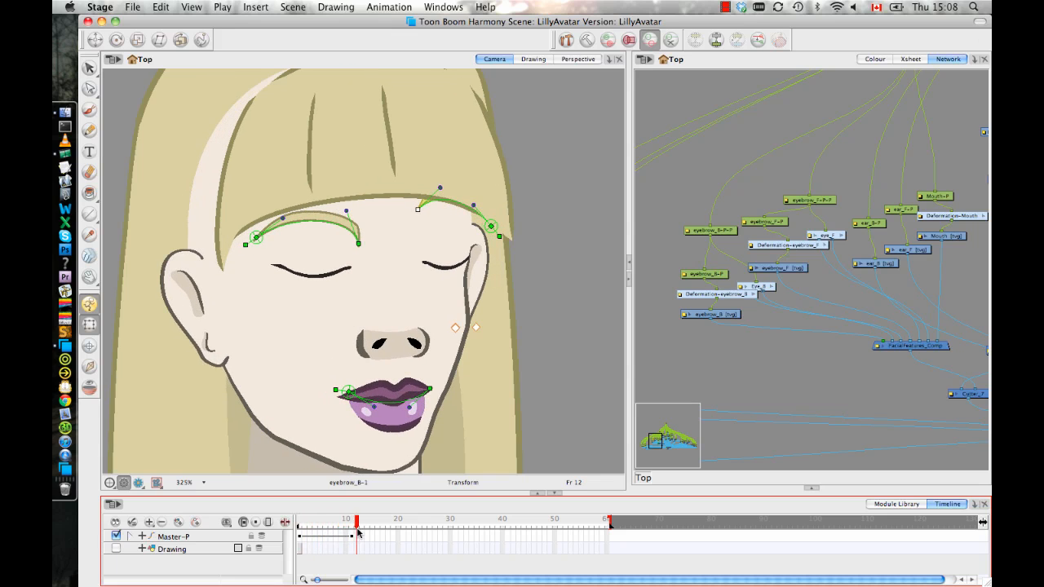
left_click(420, 214)
left_click_drag(418, 208, 415, 239)
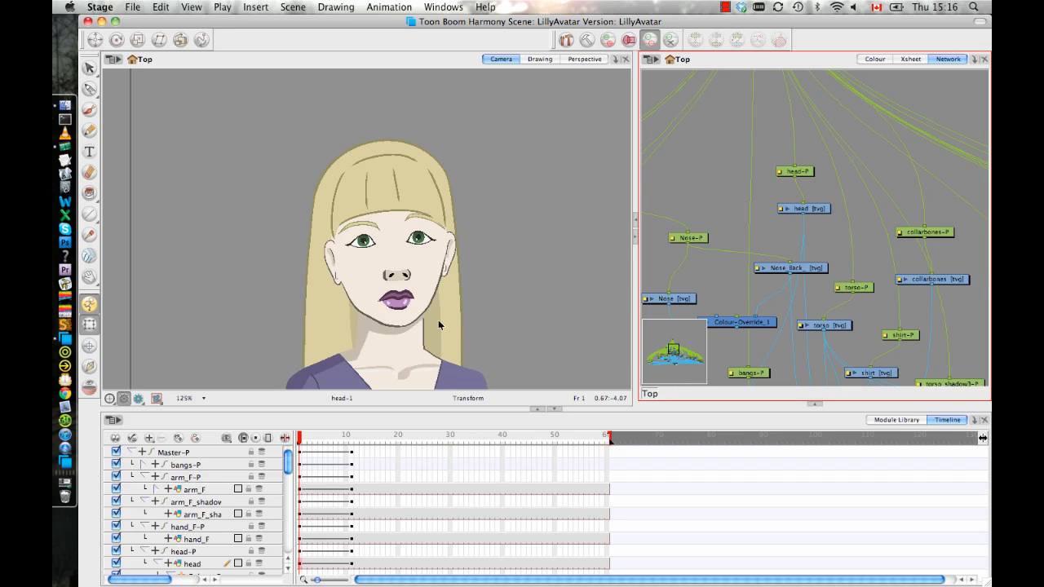
left_click(424, 246)
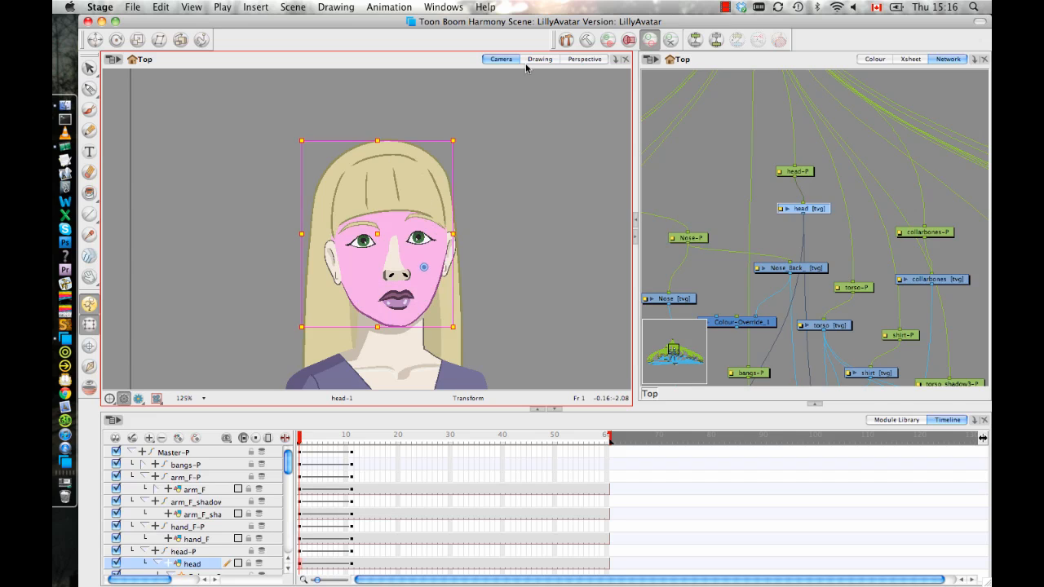
left_click(565, 39)
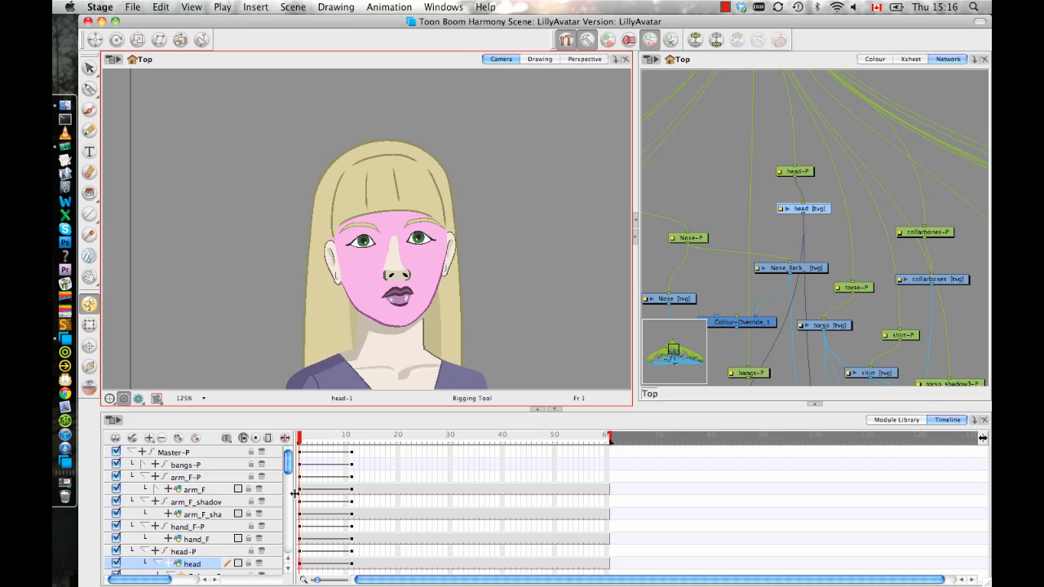
left_click_drag(289, 464, 289, 484)
left_click(89, 324)
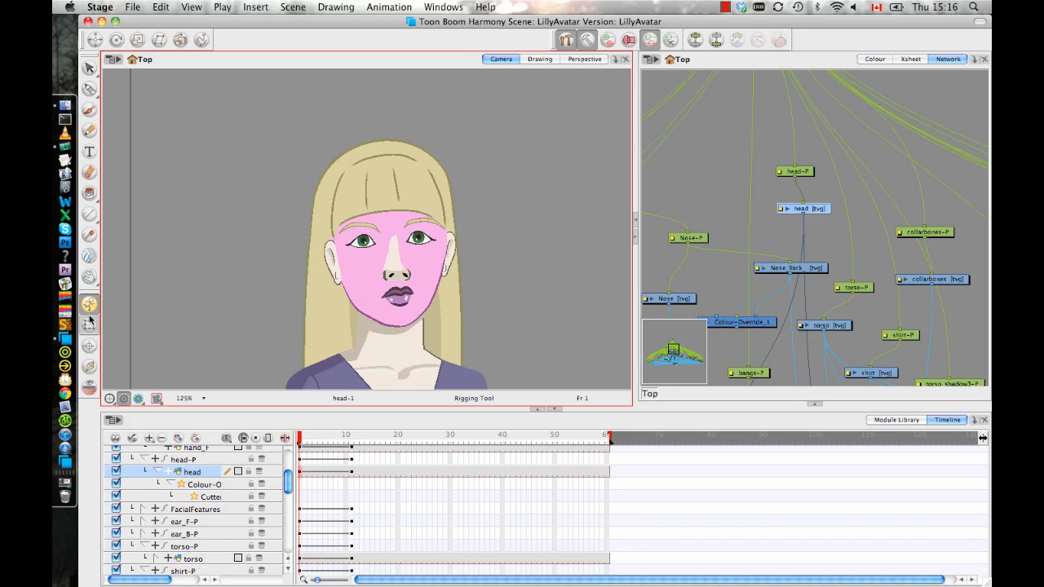
Hide the bangs and ear_F layers to expose the head outline at frame 1.
left_click(403, 193)
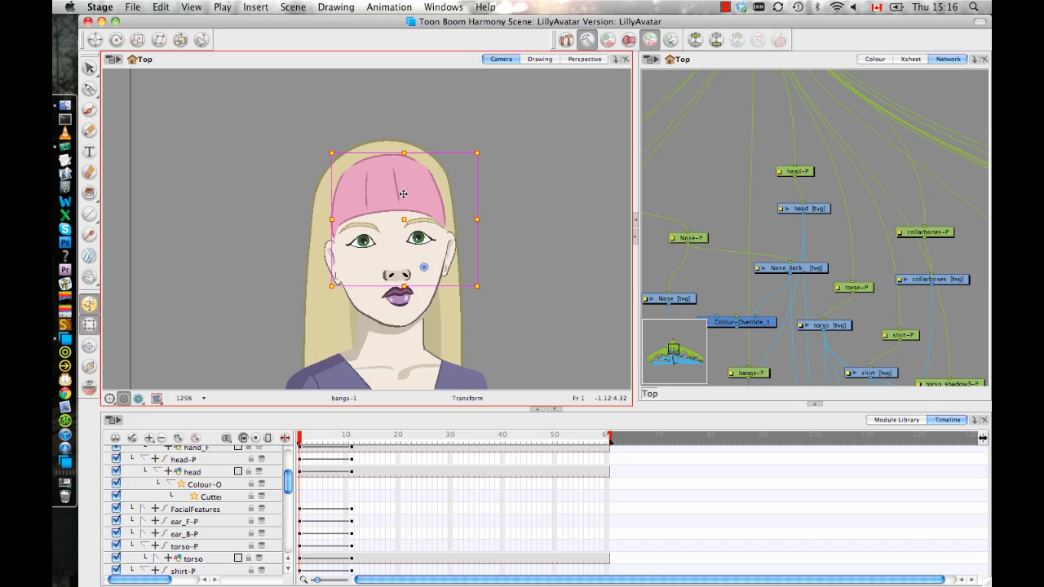
left_click(412, 423)
key("o")
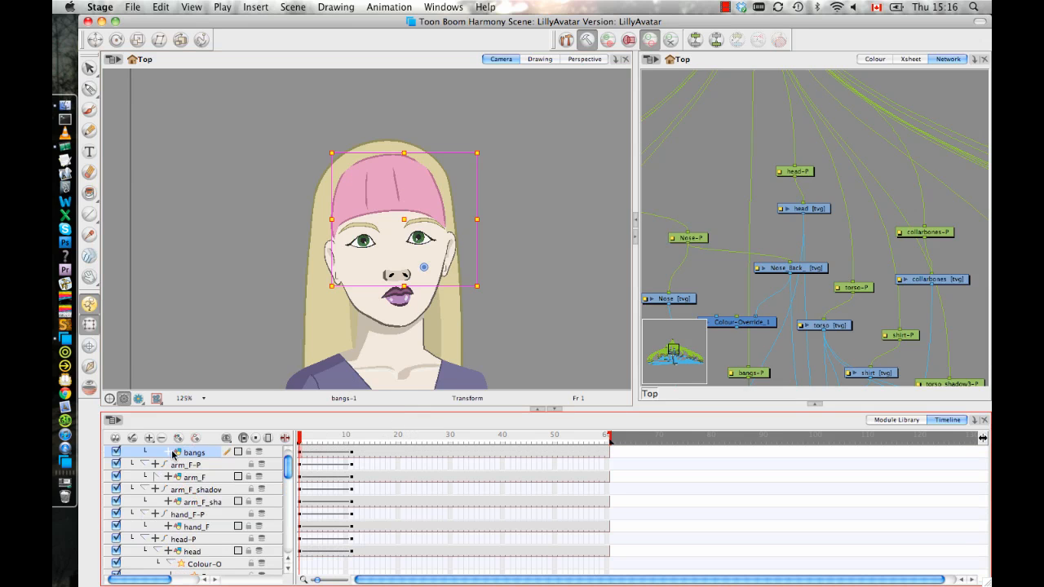
left_click(116, 450)
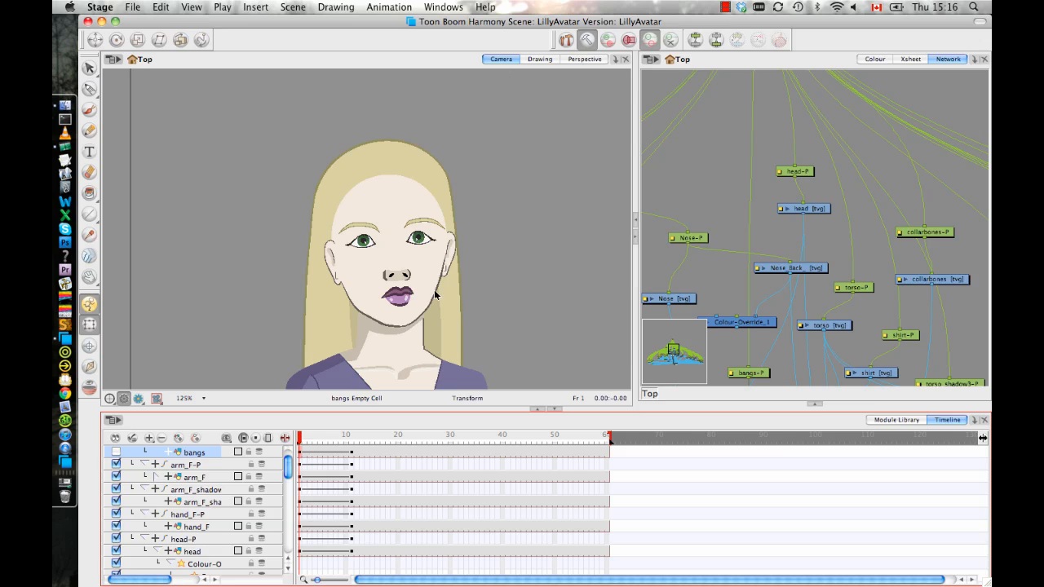
left_click(332, 262)
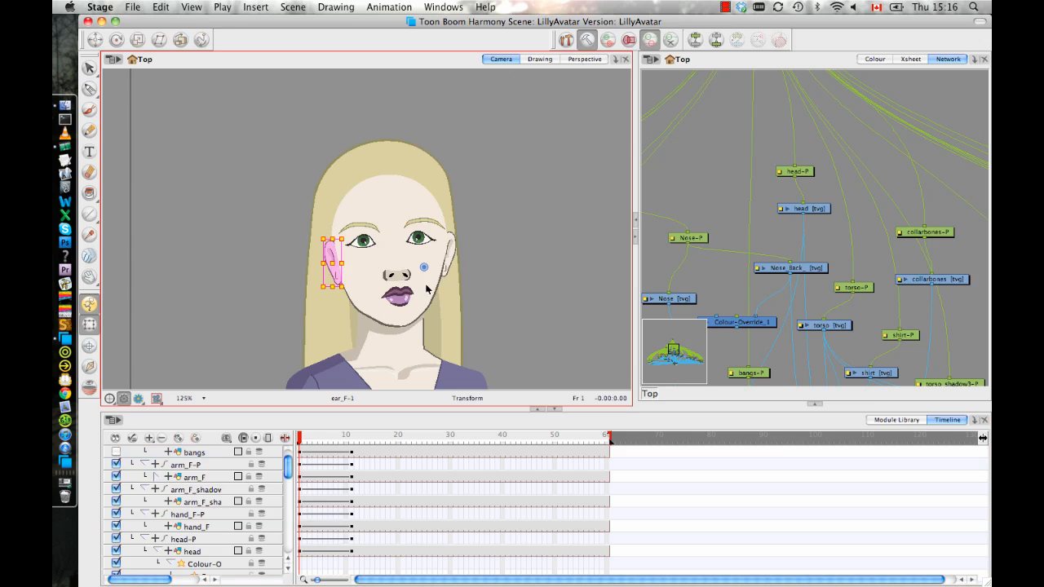
left_click(293, 424)
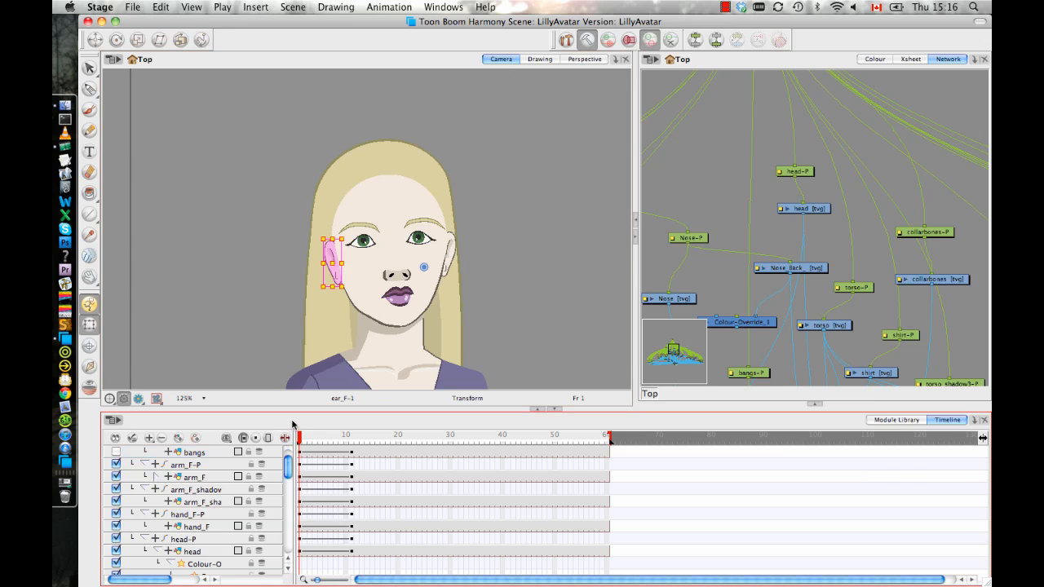
scroll(293, 424, "down", 5)
left_click(116, 451)
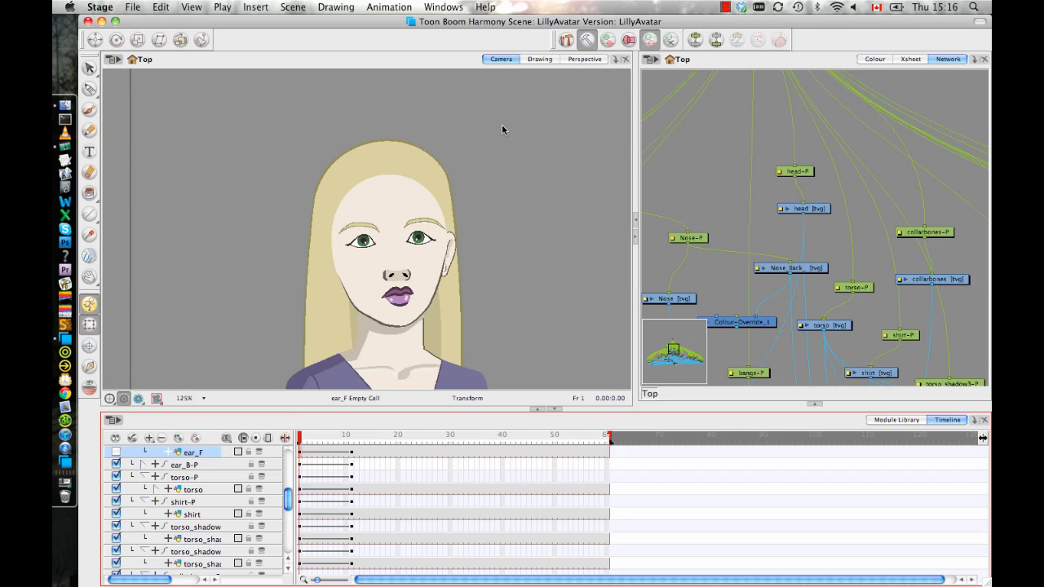
Rig the head with a curve deformation chain from the top of the forehead, down past ear_B, around the chin and up to the opposite temple.
left_click(361, 287)
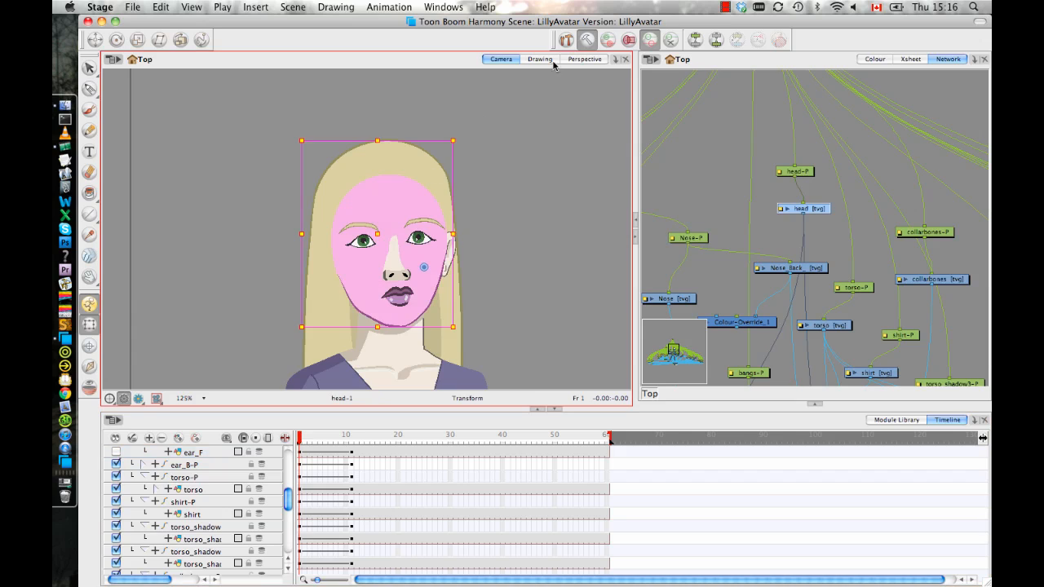
left_click(566, 39)
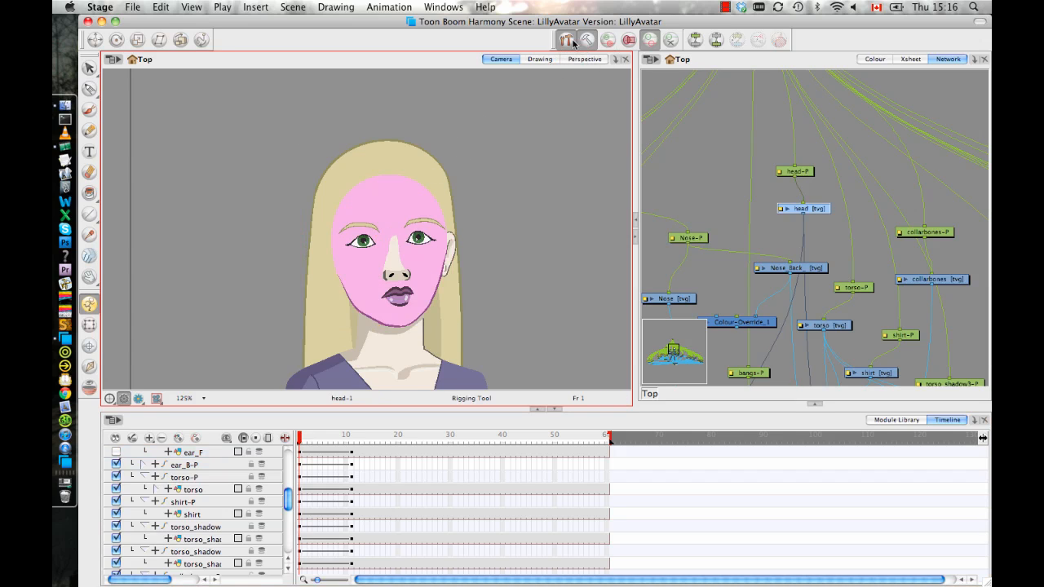
left_click_drag(390, 181, 413, 185)
left_click_drag(441, 251, 443, 217)
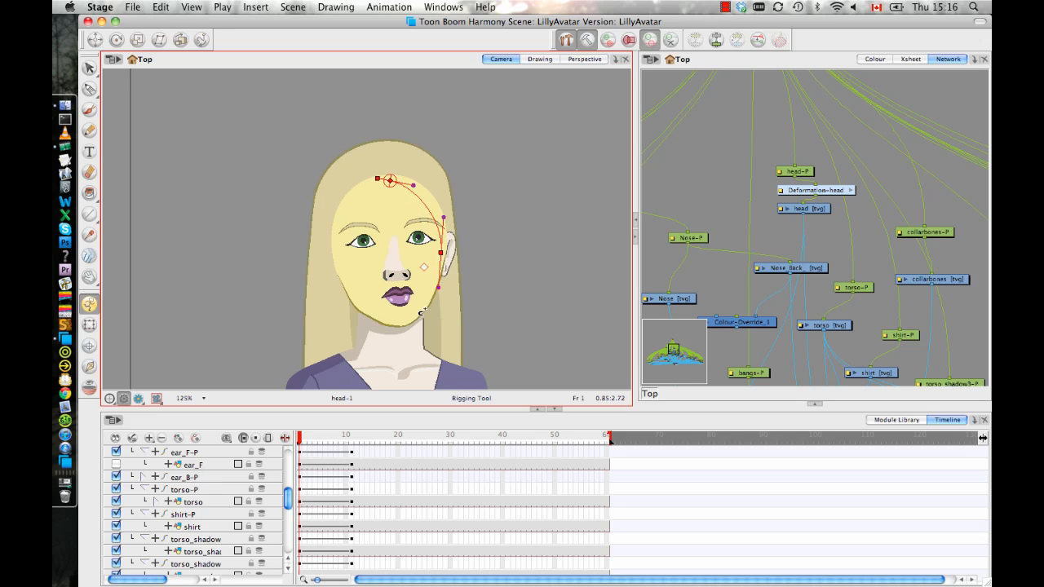
left_click_drag(423, 307, 432, 290)
left_click_drag(401, 321, 400, 322)
left_click(358, 299)
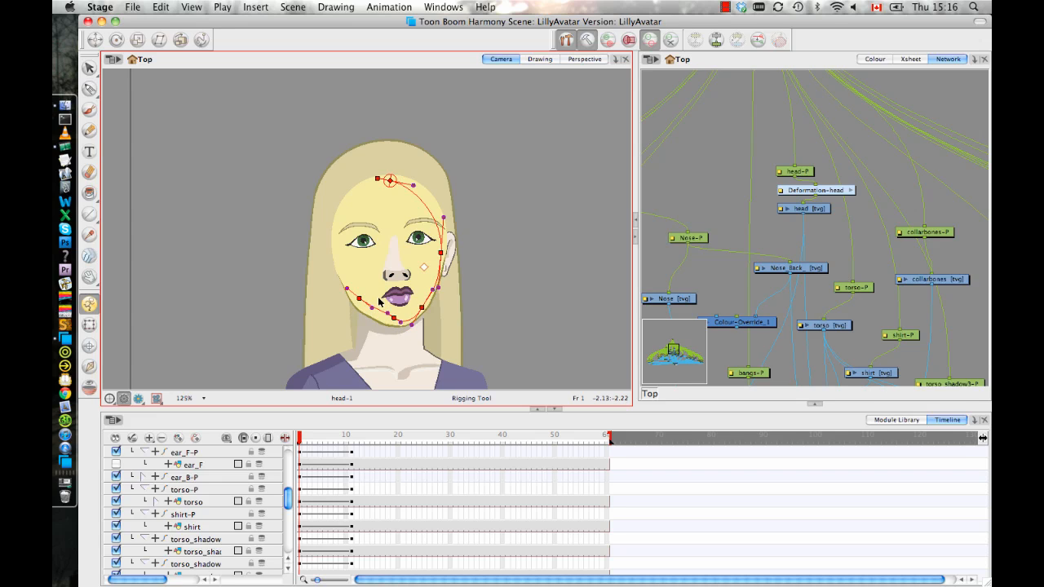
left_click(338, 235)
left_click_drag(378, 184, 363, 191)
key("super+z")
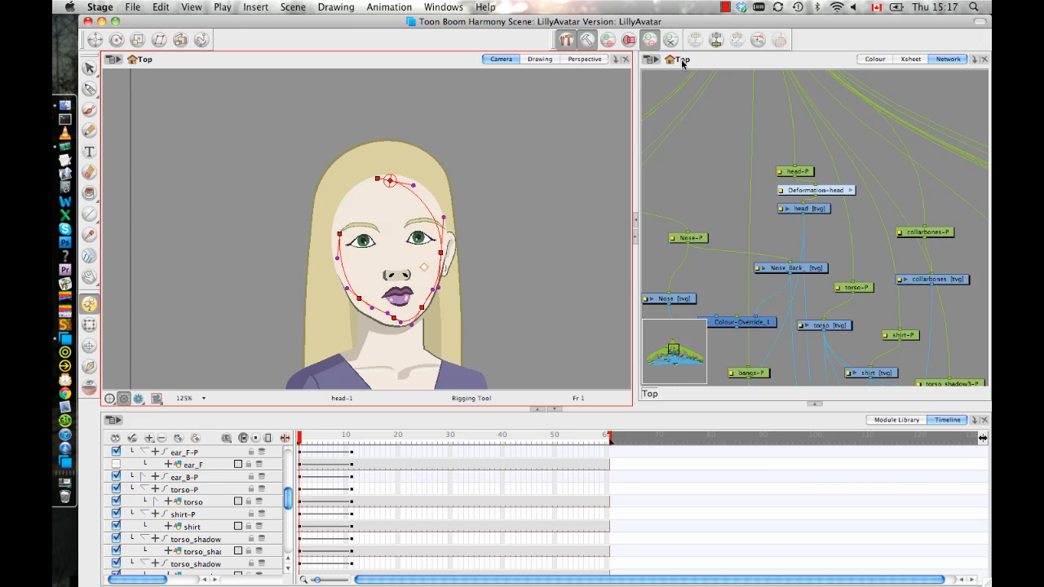
Move the head's resting curve points and handles at the chin, both sides of the jaw and beside the ear closer to the face outline.
left_click(587, 40)
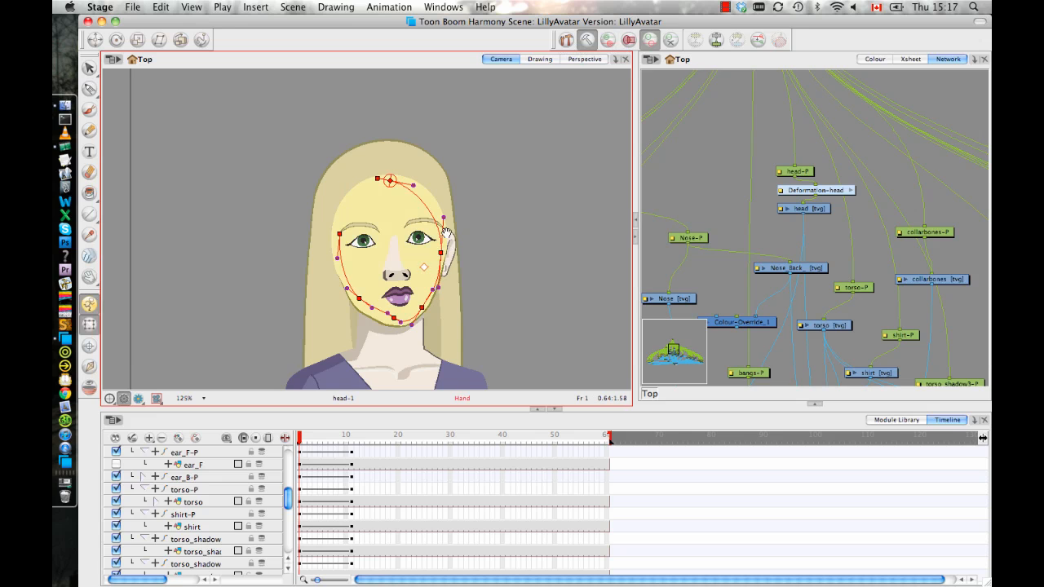
key("2")
key("2")
key("2")
key("2")
left_click_drag(446, 237, 457, 131)
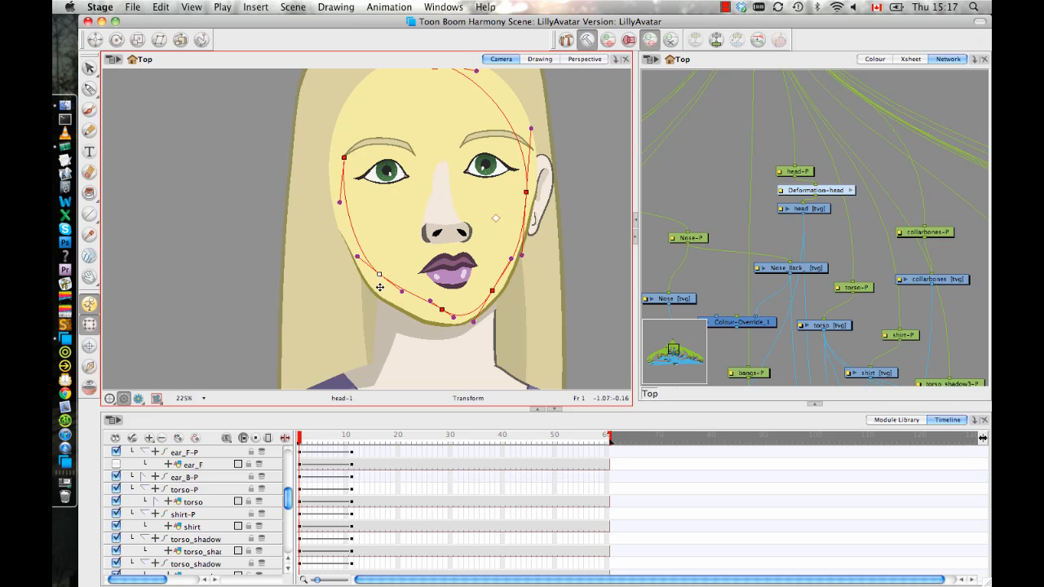
left_click_drag(380, 287, 441, 324)
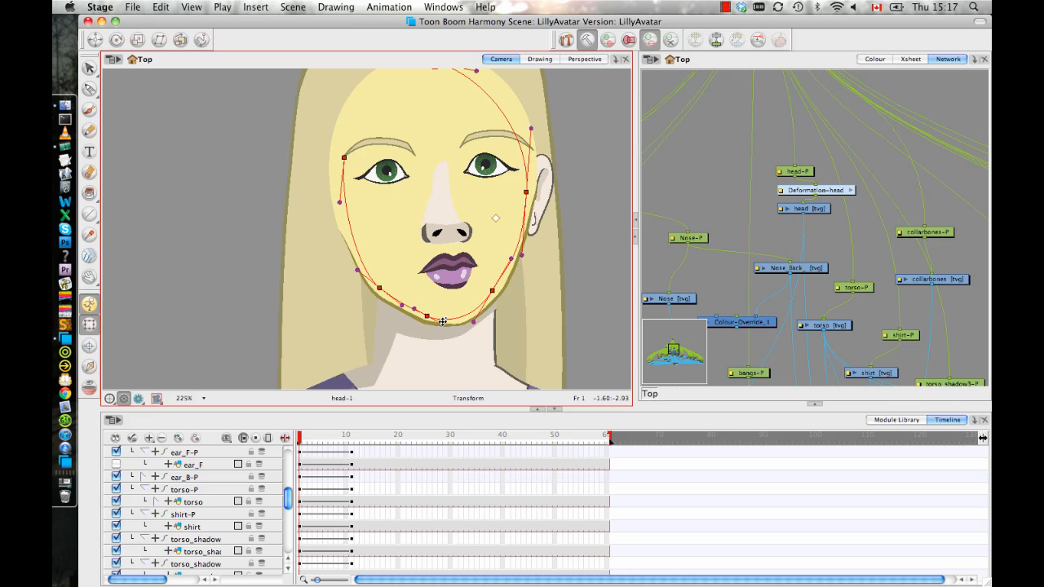
mouse_move(492, 292)
left_mouse_down()
mouse_move(475, 315)
mouse_move(487, 299)
left_mouse_up()
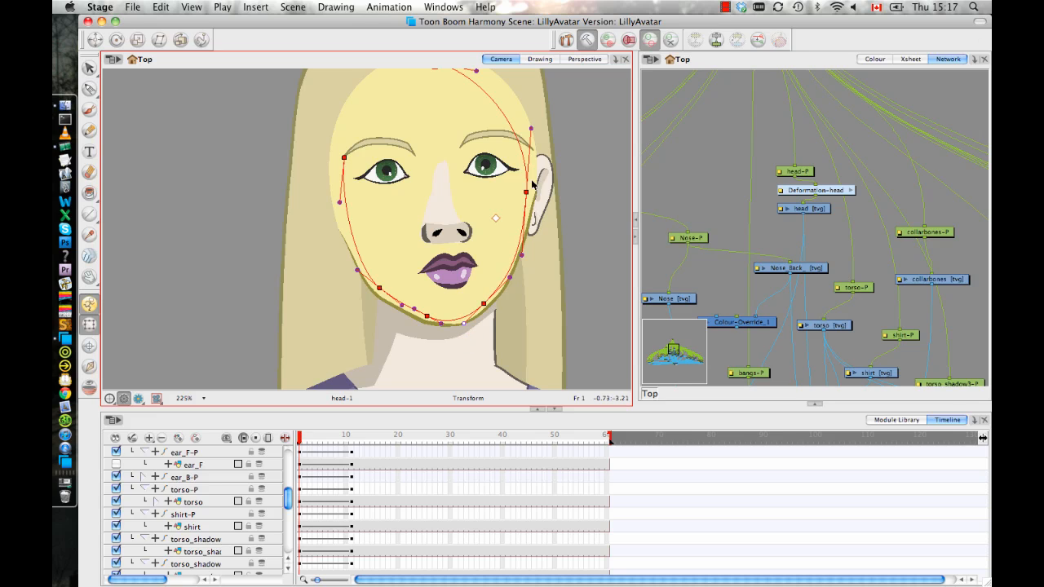
left_click_drag(531, 181, 531, 172)
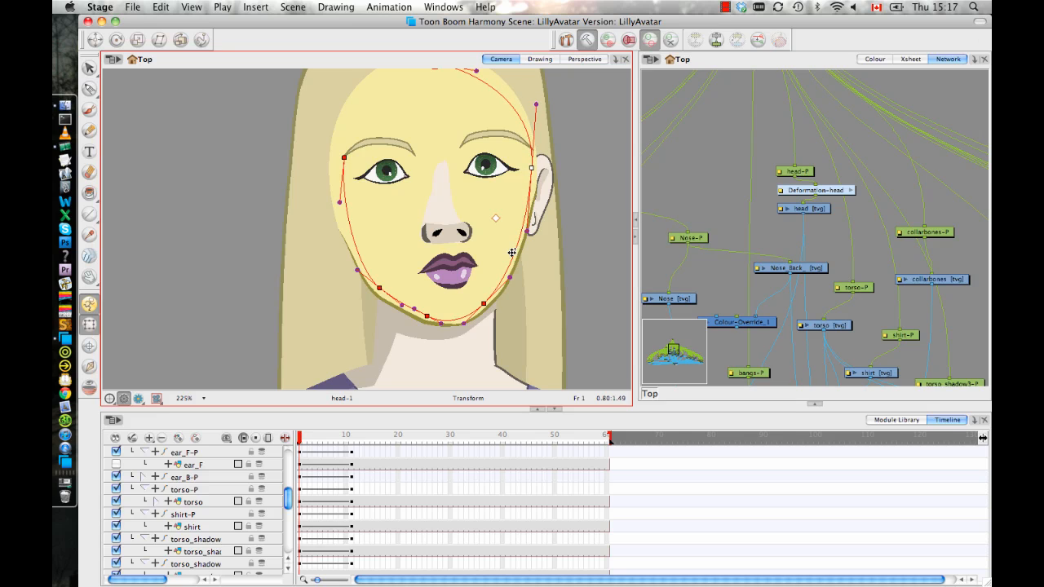
left_click_drag(432, 141, 416, 200)
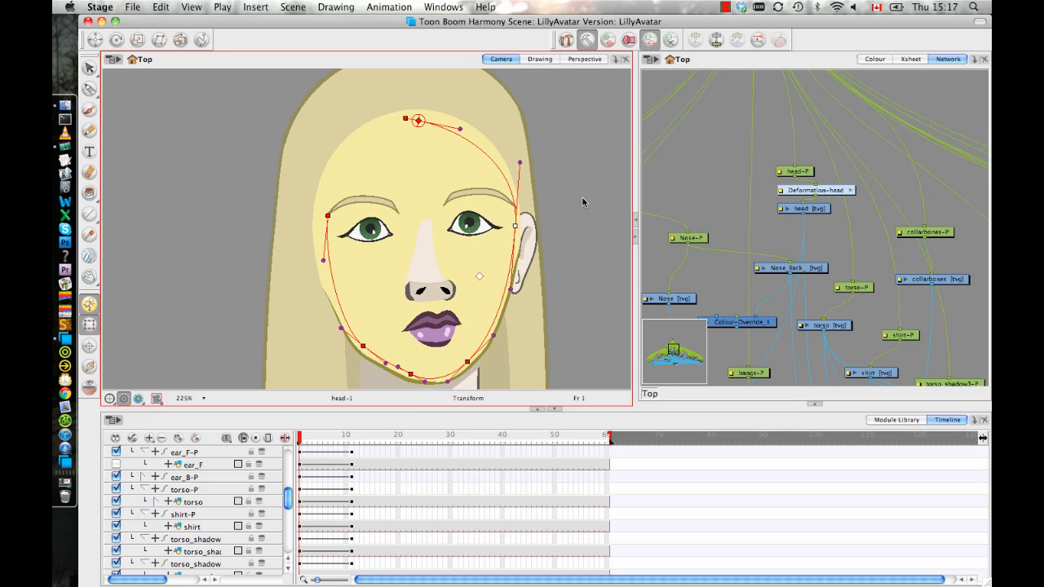
Open the Deformation-head group and insert an extra Curve module into the chain between Curve and Curve_1.
left_click(852, 191)
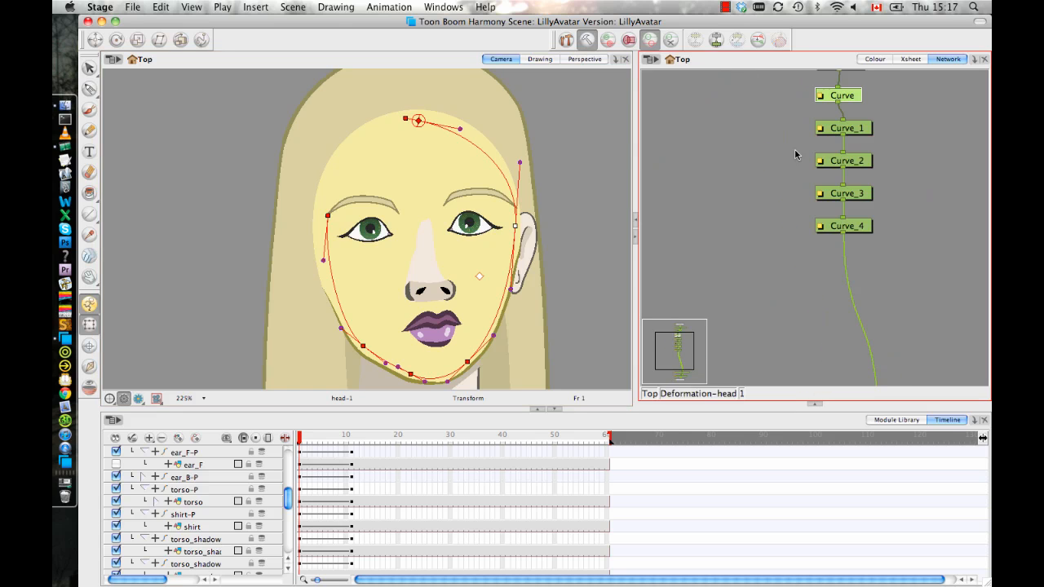
left_click_drag(850, 352, 803, 264)
left_click(908, 422)
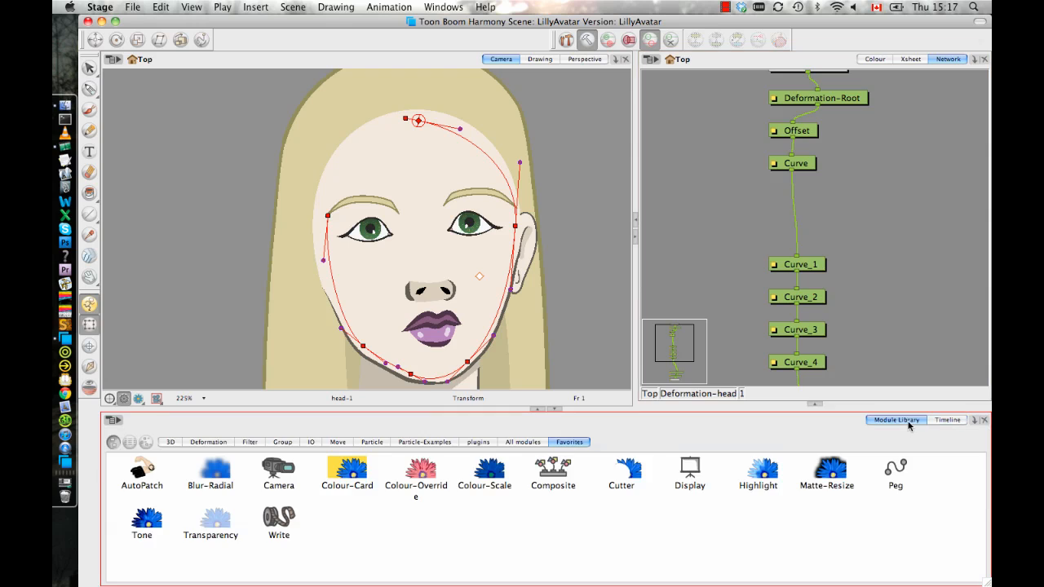
left_click(214, 442)
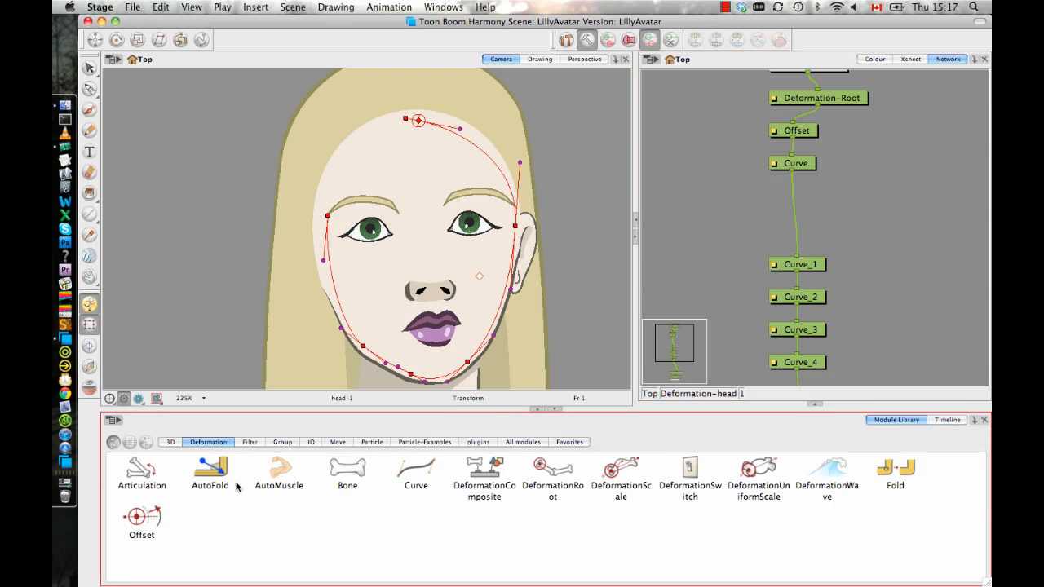
left_click_drag(420, 479, 826, 218)
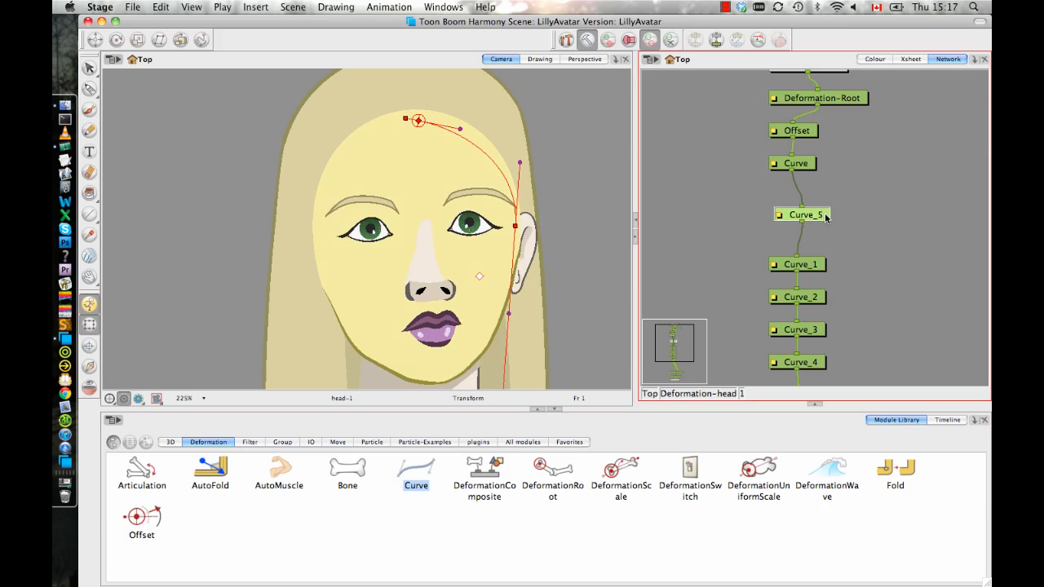
Move the inserted curve's point up to the cheek edge below the ear and align its handles with the face outline.
scroll(554, 268, "down", 4)
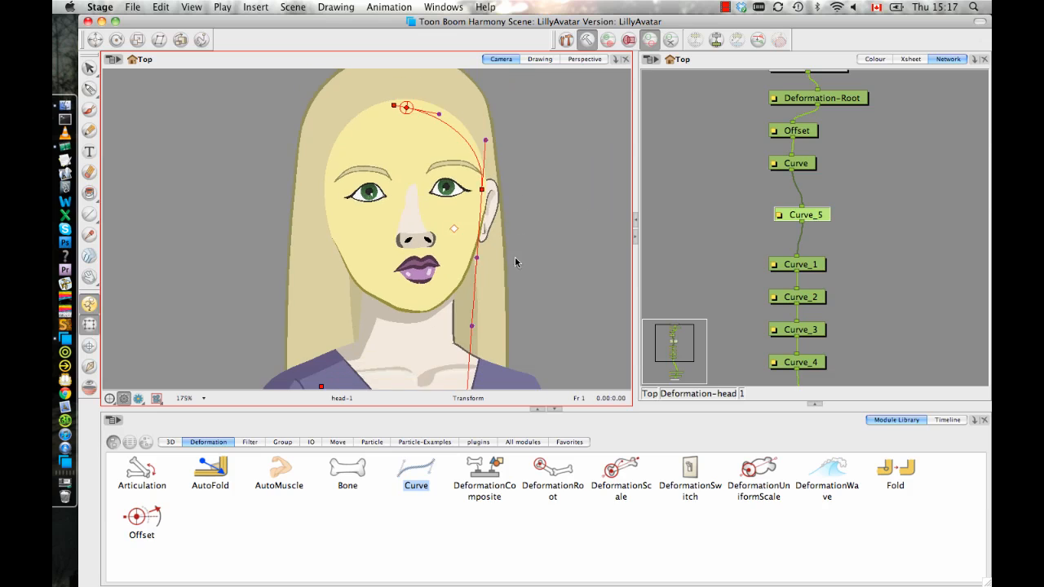
left_click_drag(492, 267, 525, 188)
mouse_move(330, 233)
left_mouse_down()
mouse_move(462, 356)
mouse_move(319, 292)
mouse_move(322, 278)
left_mouse_up()
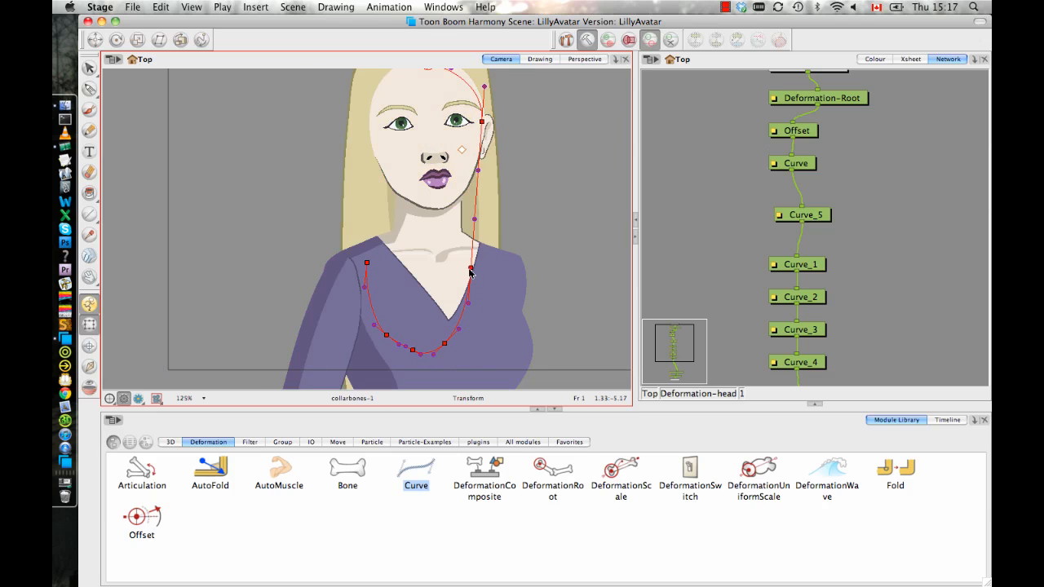
left_click(472, 269)
left_click_drag(470, 266, 496, 244)
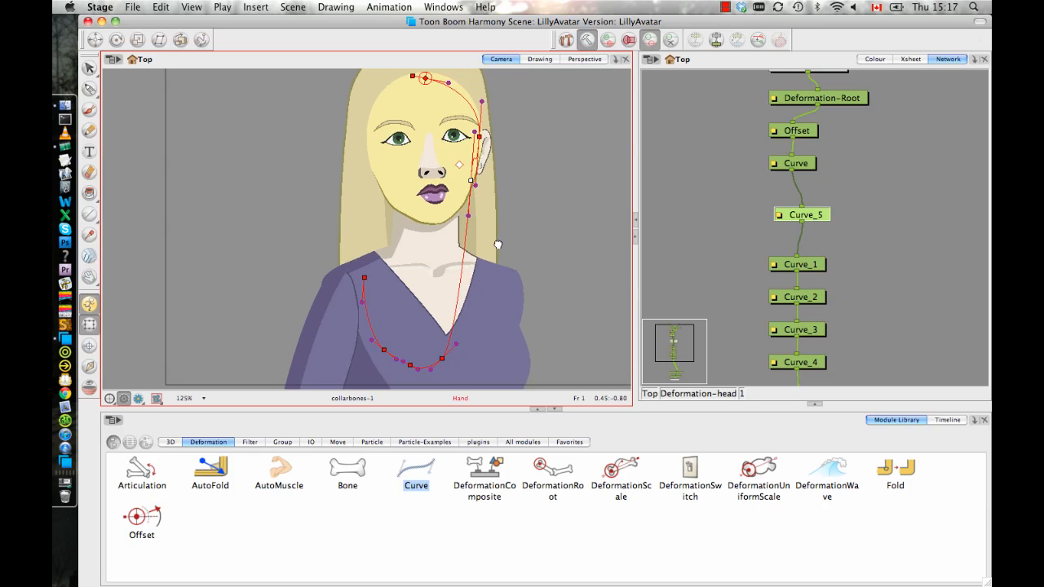
key("2")
key("2")
key("2")
key("2")
left_click_drag(549, 143, 545, 209)
left_click(538, 293)
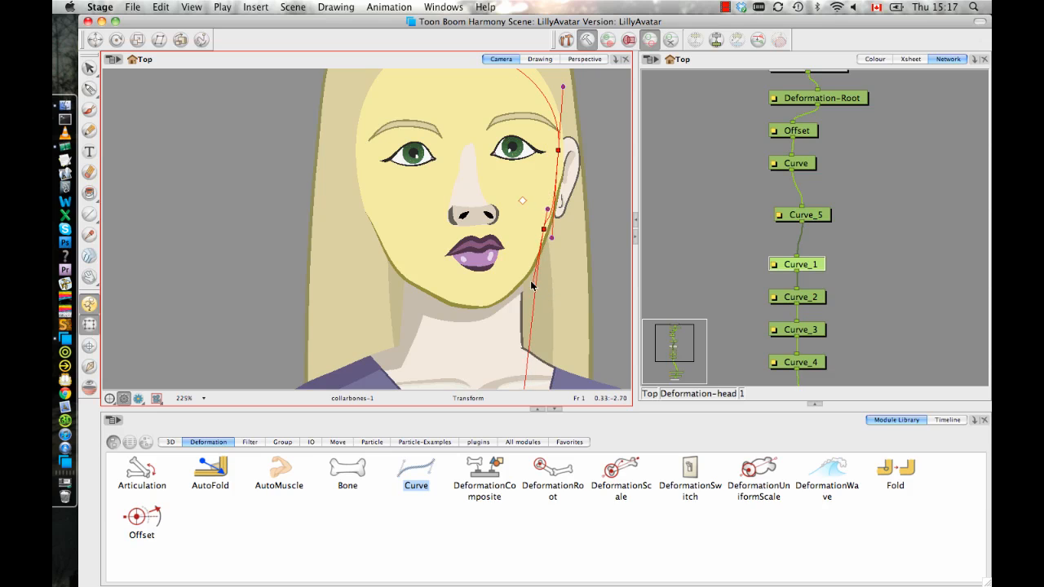
left_click_drag(553, 238, 555, 188)
Select the Curve_1 to Curve_4 points together and move them from the torso back up onto the jawline.
left_click_drag(717, 275, 727, 211)
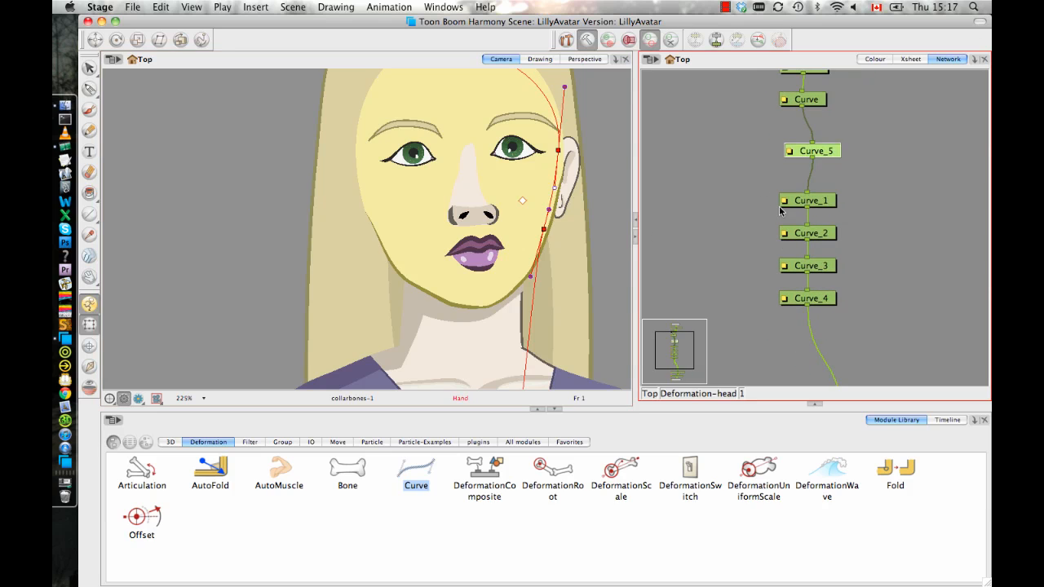
left_click_drag(556, 285, 565, 136)
left_click_drag(544, 213, 565, 91)
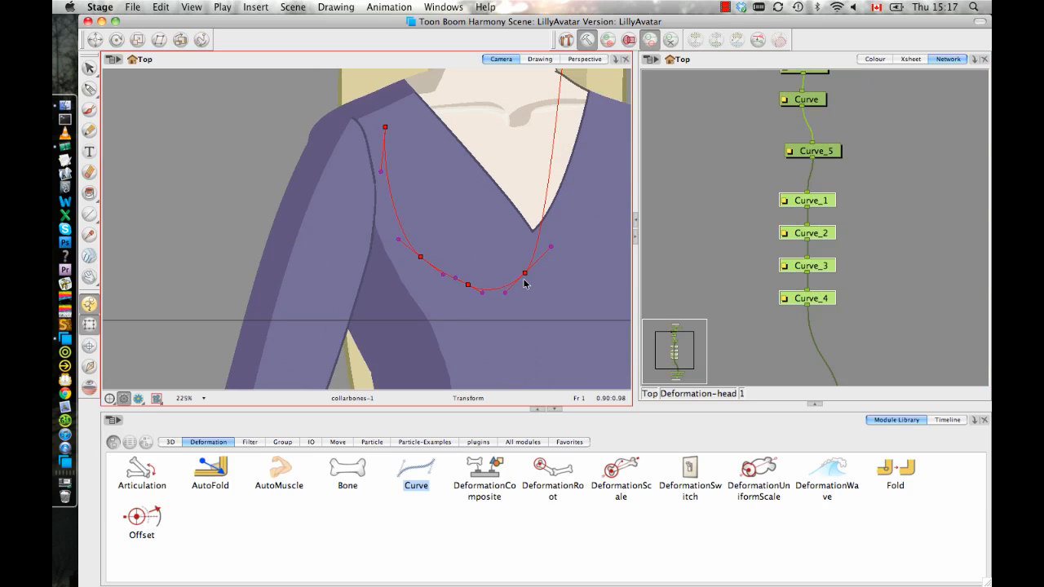
left_click_drag(525, 256, 538, 285)
left_click(537, 301)
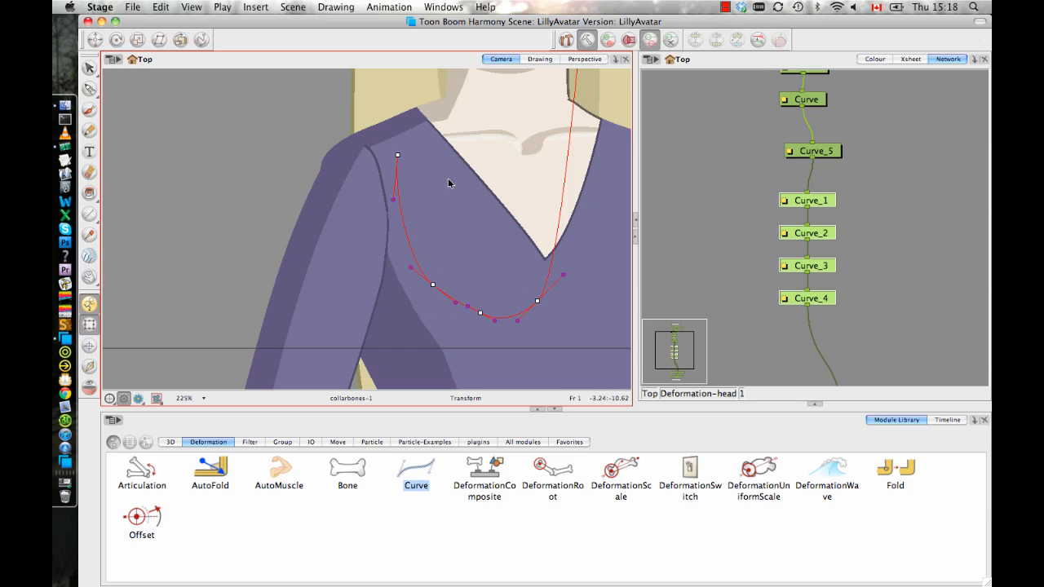
left_click_drag(538, 301, 536, 171)
key("space")
left_click_drag(539, 263, 527, 321)
key("space")
left_click_drag(579, 132, 577, 152)
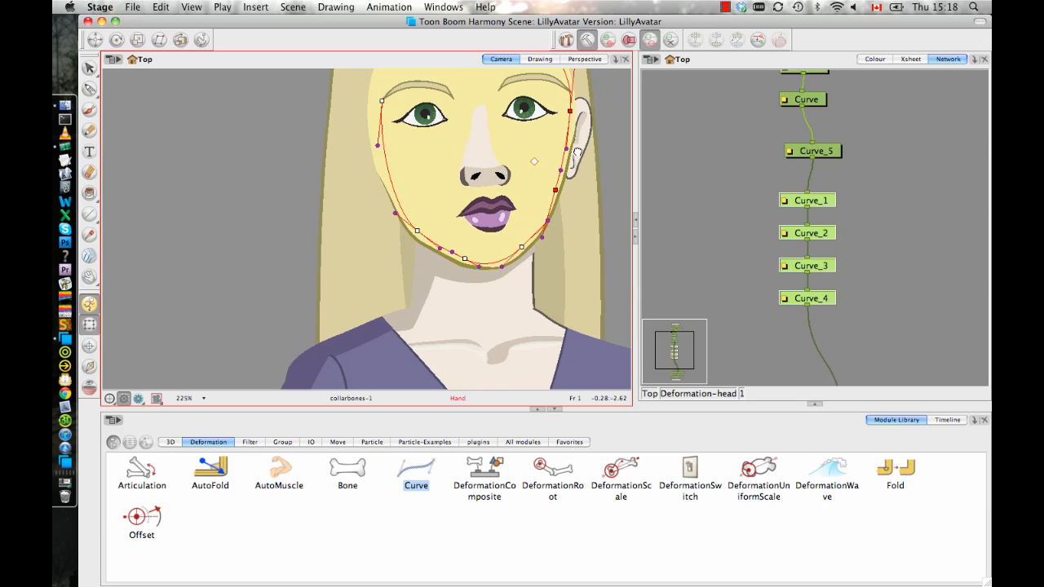
Refine the handles and jaw point between the cheek and chin on the ear side so the curve follows the jawline.
key("2")
key("2")
key("2")
key("space")
left_click_drag(576, 240, 487, 280)
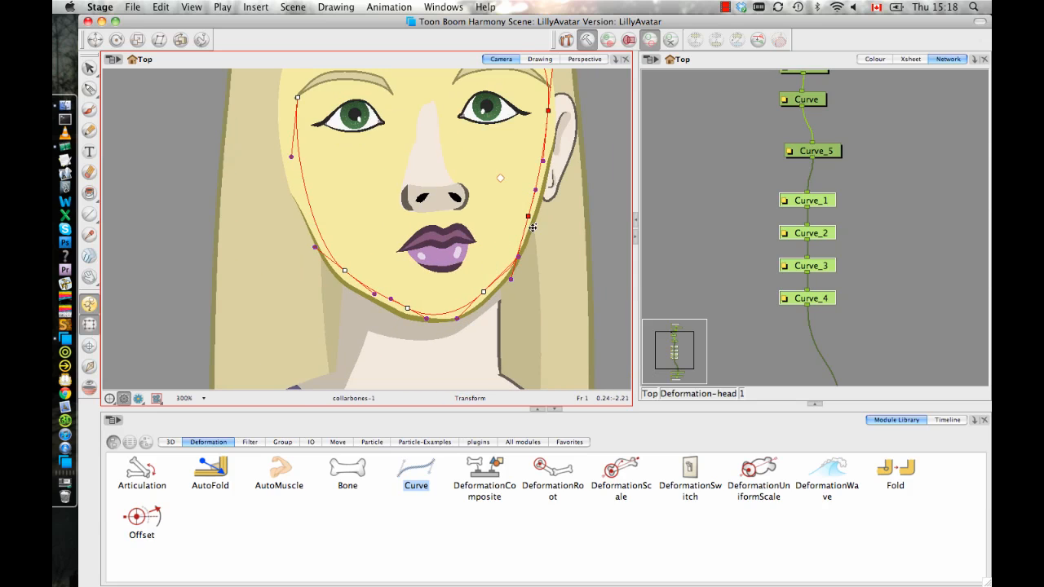
left_click(512, 278)
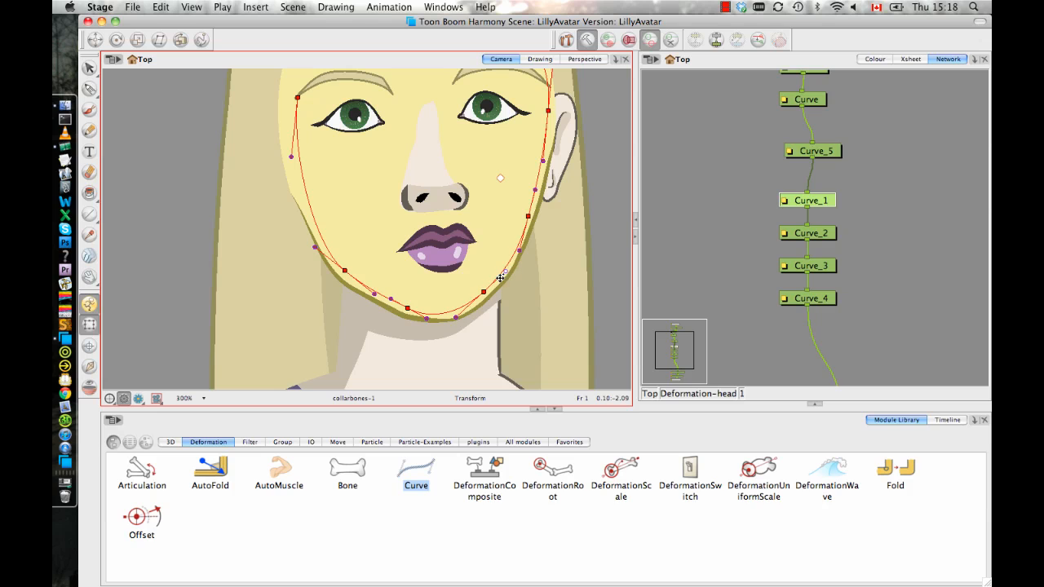
left_click(456, 315)
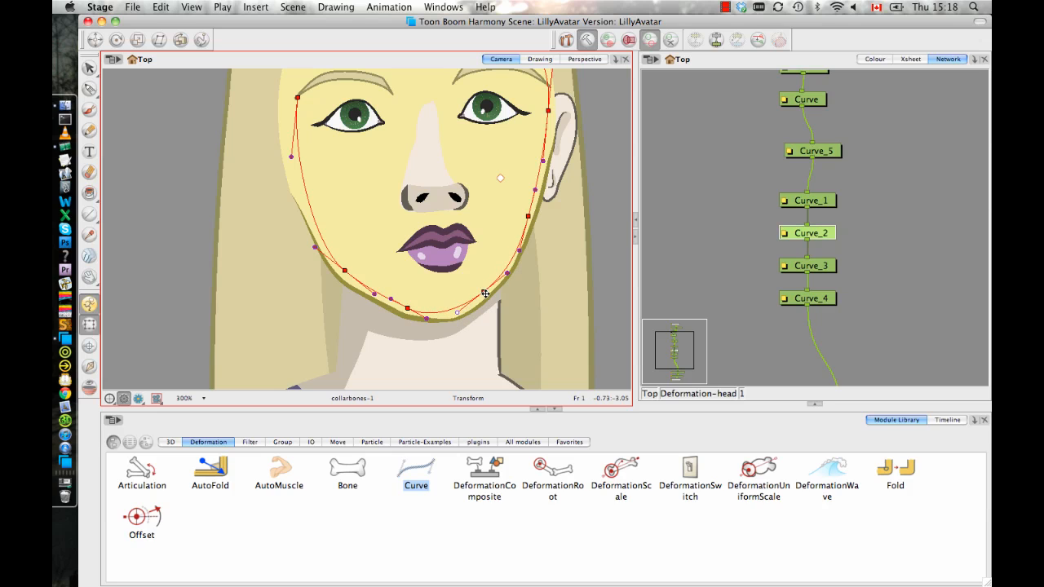
left_click_drag(485, 294, 484, 298)
Move the end point of the head's curve chain (Curve_4) outward to the temple edge of the face.
key("space")
left_click_drag(528, 287, 518, 371)
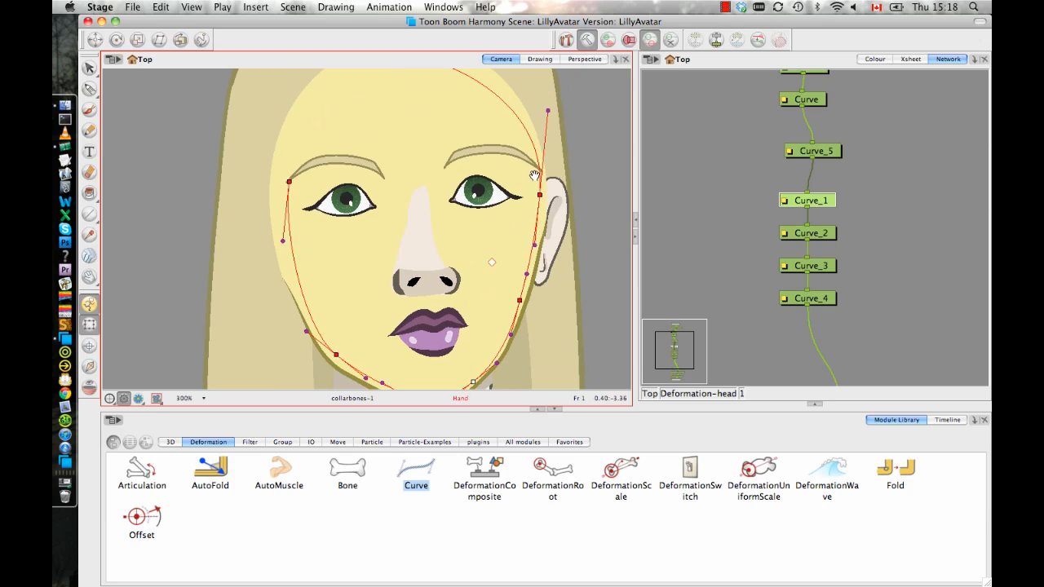
left_click_drag(282, 187, 271, 190)
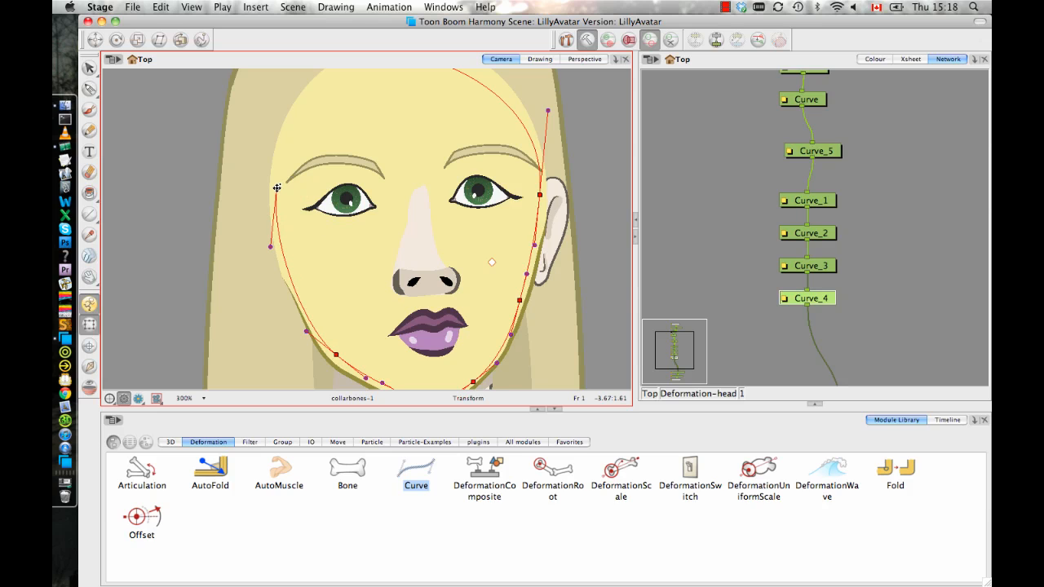
mouse_move(405, 120)
left_mouse_down()
mouse_move(418, 190)
mouse_move(455, 121)
mouse_move(411, 173)
mouse_move(443, 175)
mouse_move(395, 117)
left_mouse_up()
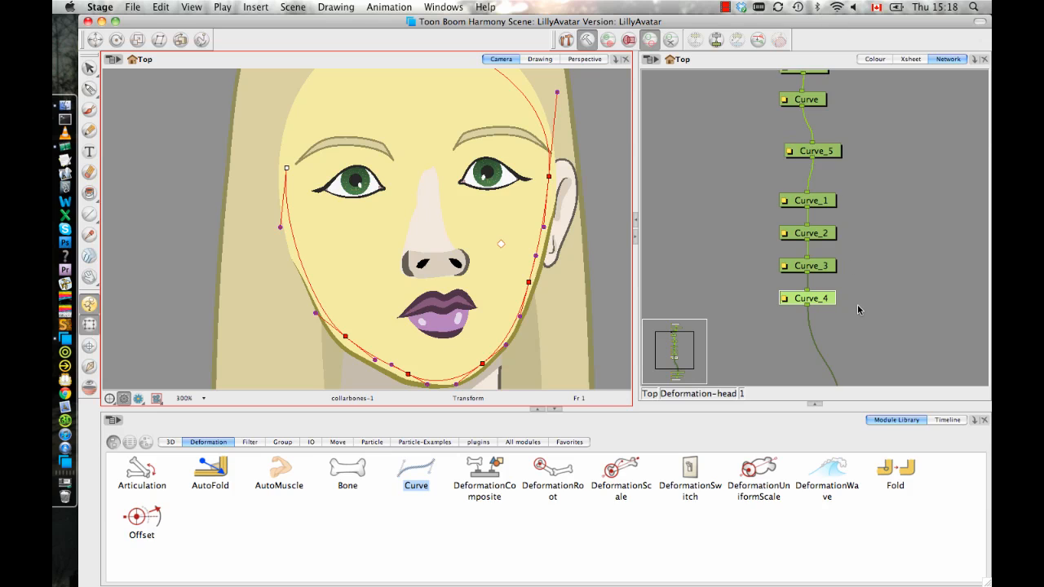
Insert a Curve deformation module into the head chain between Curve_4 and Deformation-Composite.
left_click_drag(863, 274, 853, 213)
left_click_drag(414, 467, 837, 305)
key("space")
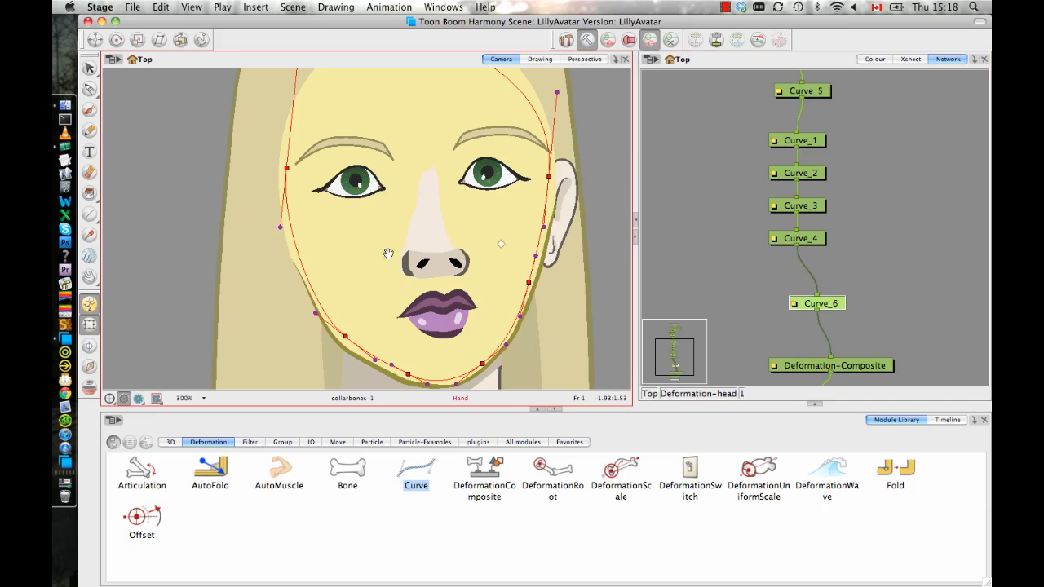
Move the new curve's end point to the top of the forehead and align its handles with the hairline to close the face outline.
left_click_drag(388, 254, 387, 335)
key("1")
left_click_drag(362, 112, 363, 210)
key("space")
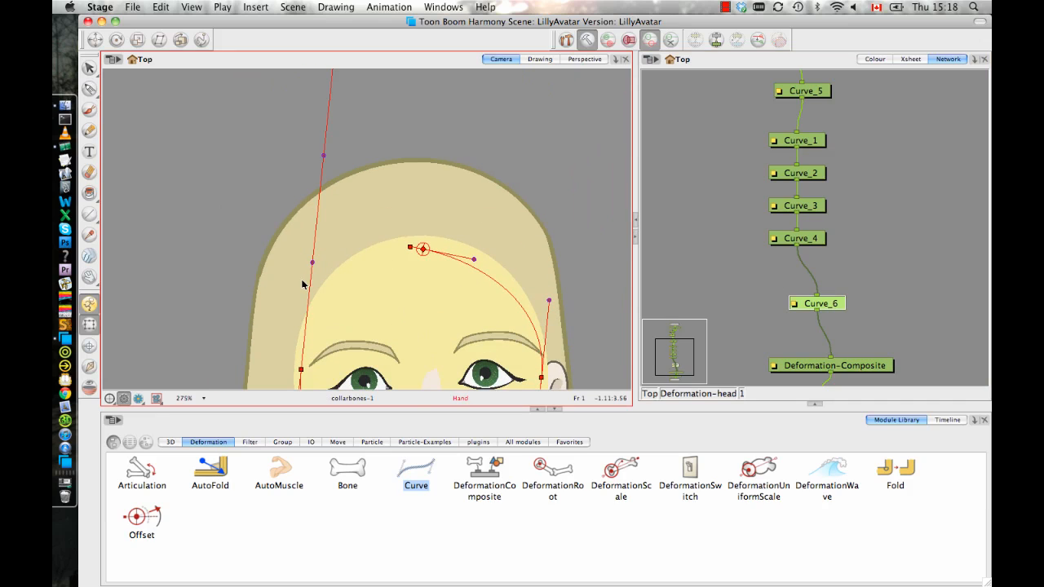
left_click_drag(312, 263, 324, 292)
key("space")
key("1")
key("1")
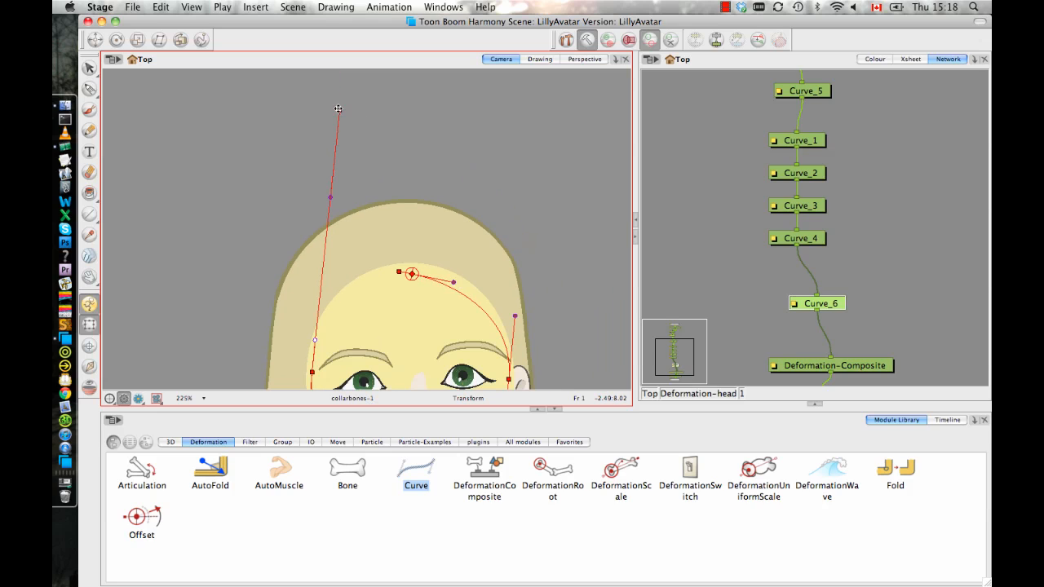
left_click_drag(340, 108, 402, 283)
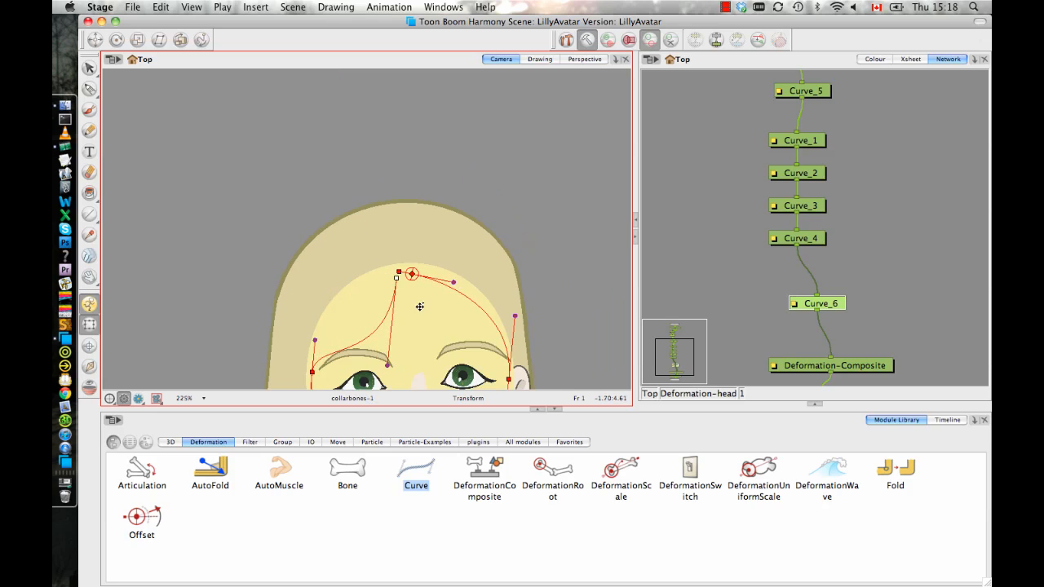
left_click_drag(388, 366, 351, 280)
left_click_drag(470, 272, 482, 105)
left_click_drag(503, 233, 479, 240)
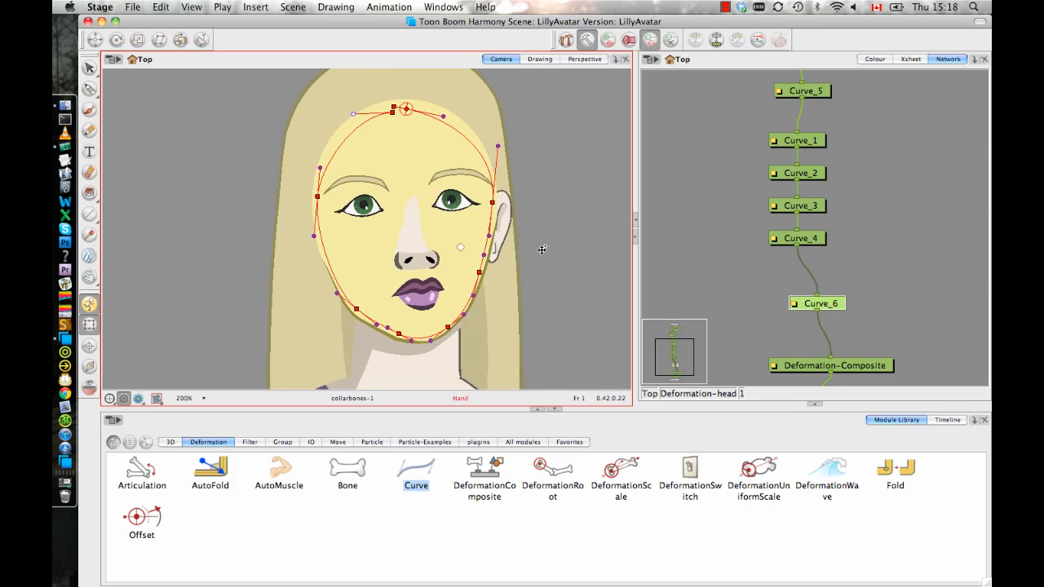
Save the scene with the completed head deformation chain.
left_click_drag(543, 247, 497, 296)
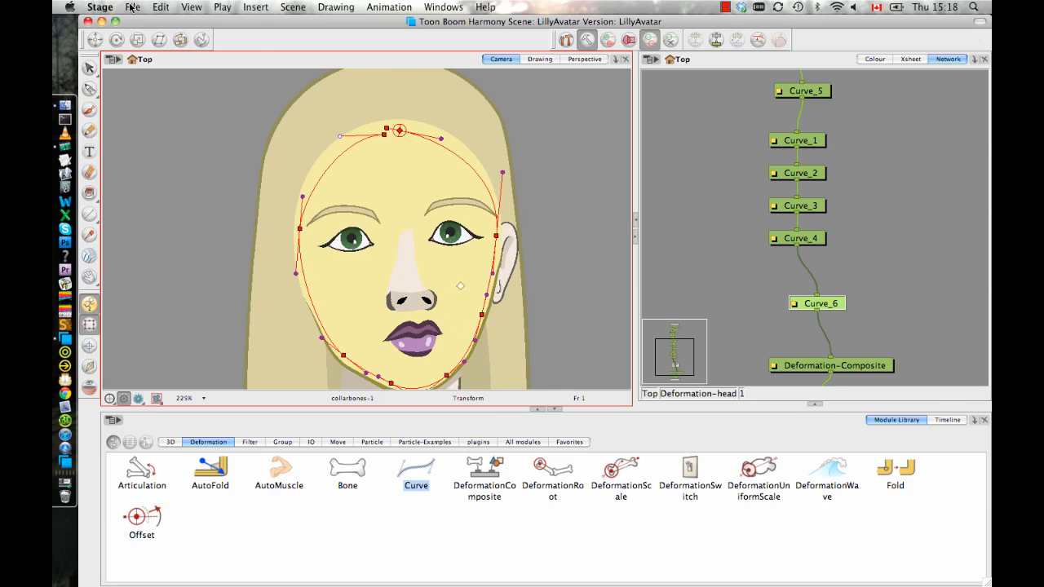
left_click(130, 7)
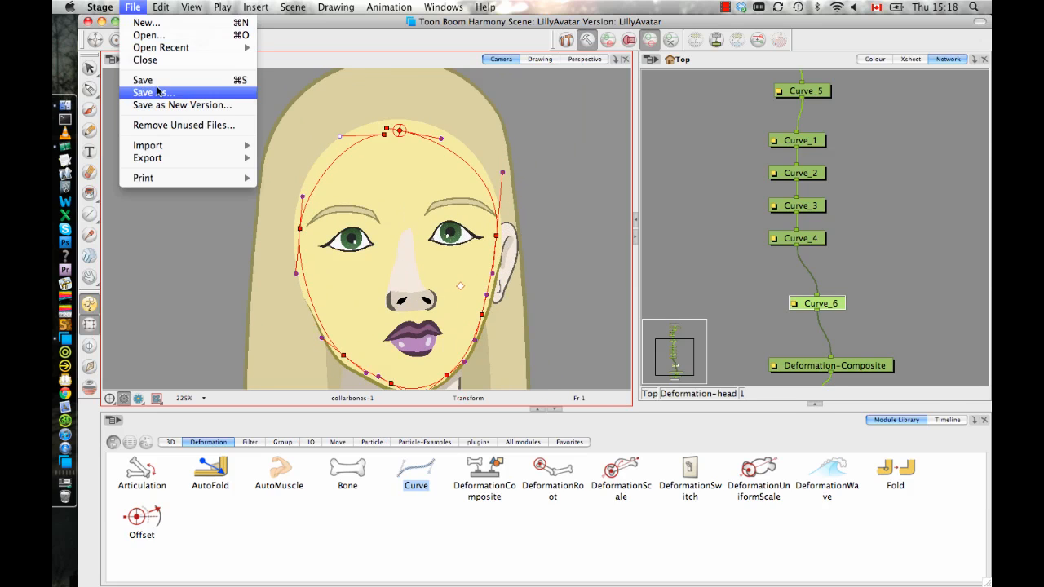
left_click(161, 79)
key("space")
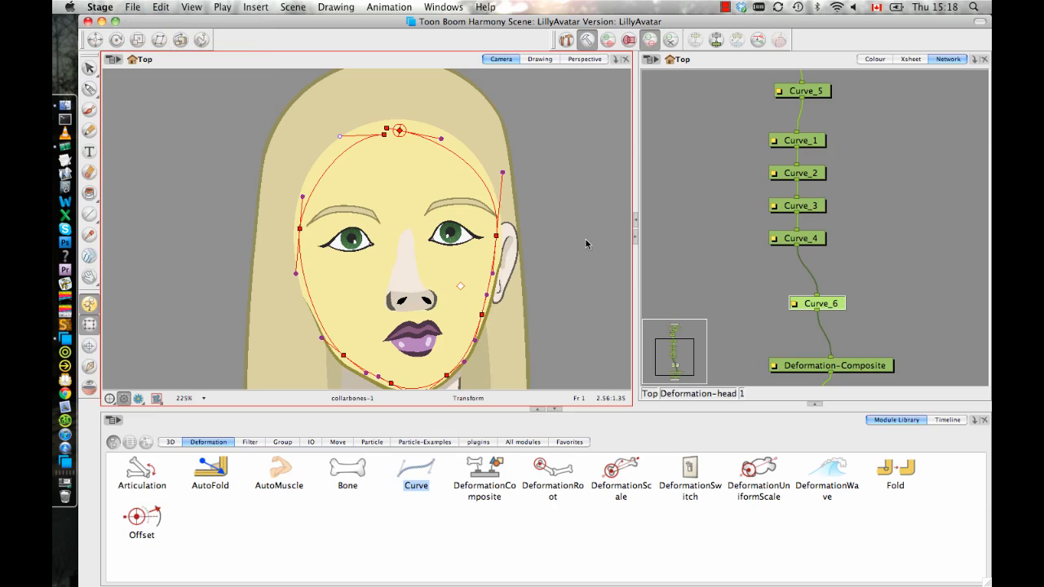
left_click_drag(869, 223, 880, 219)
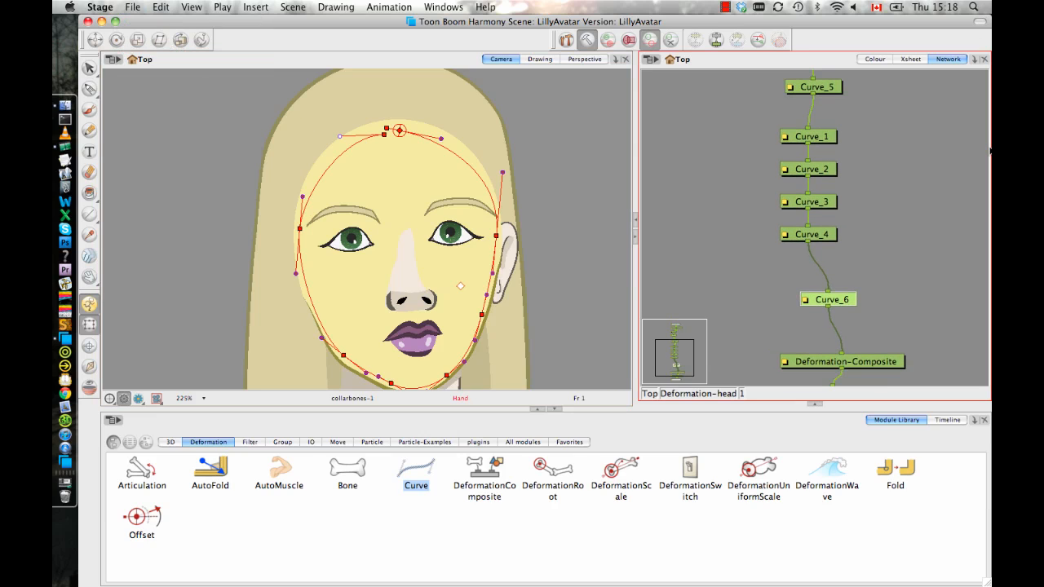
left_click_drag(511, 234, 512, 222)
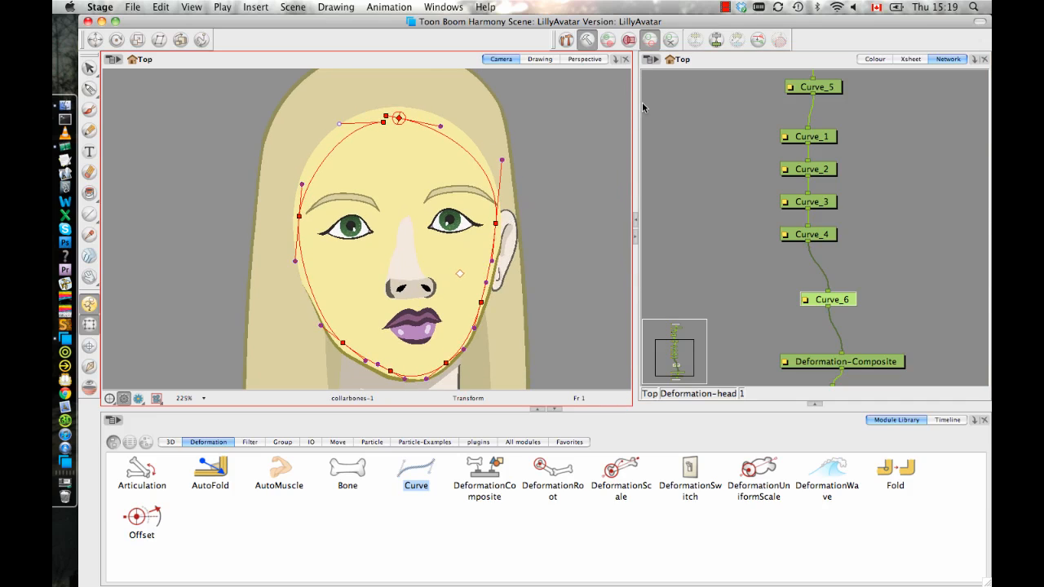
Inspect the head's current deformation outside rigging mode, with the whole character in view, and return to rigging mode.
left_click(585, 40)
left_click_drag(515, 213, 525, 179)
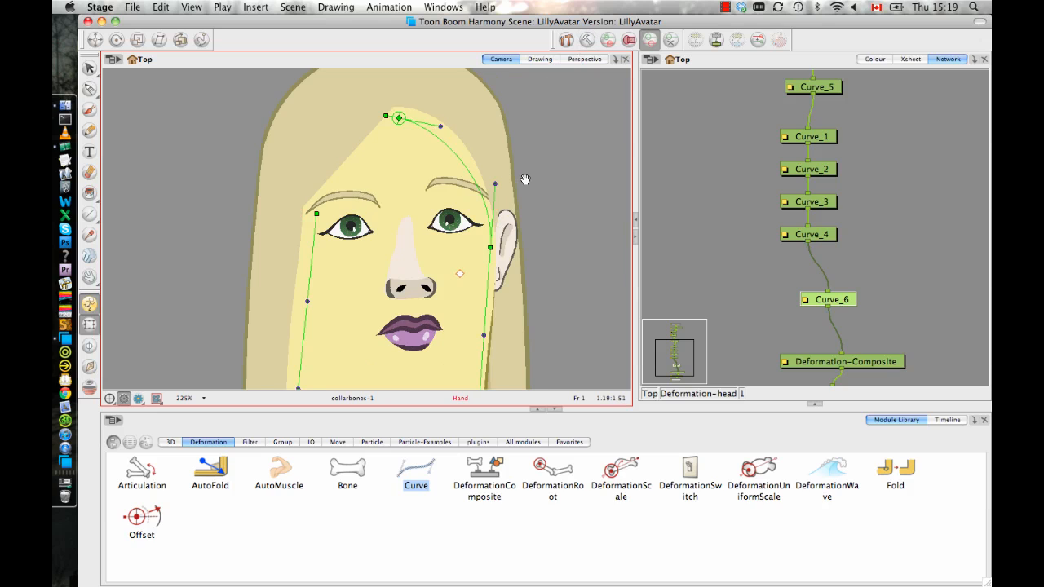
key("1")
key("2")
key("2")
key("2")
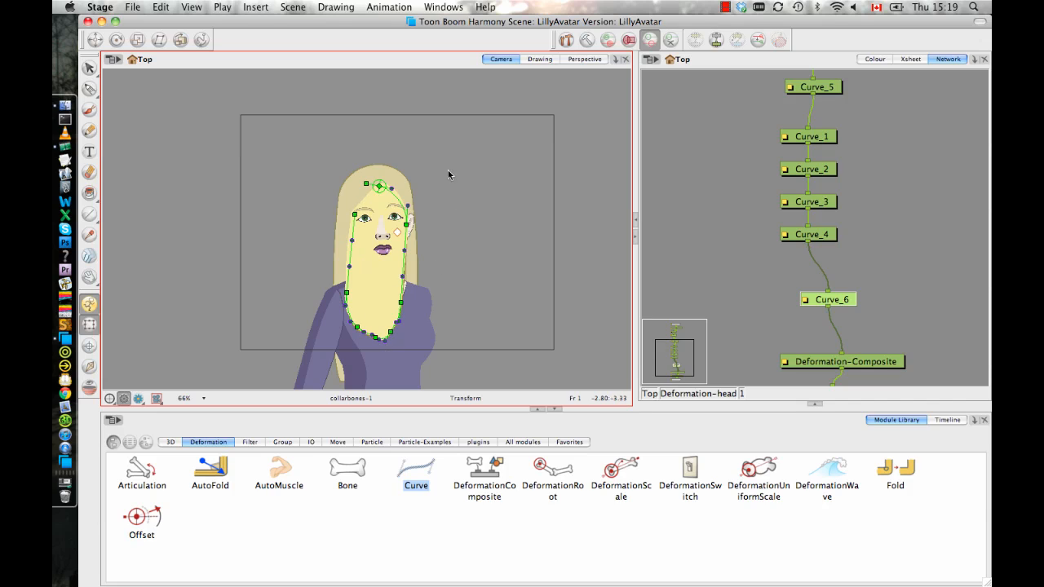
left_click(587, 40)
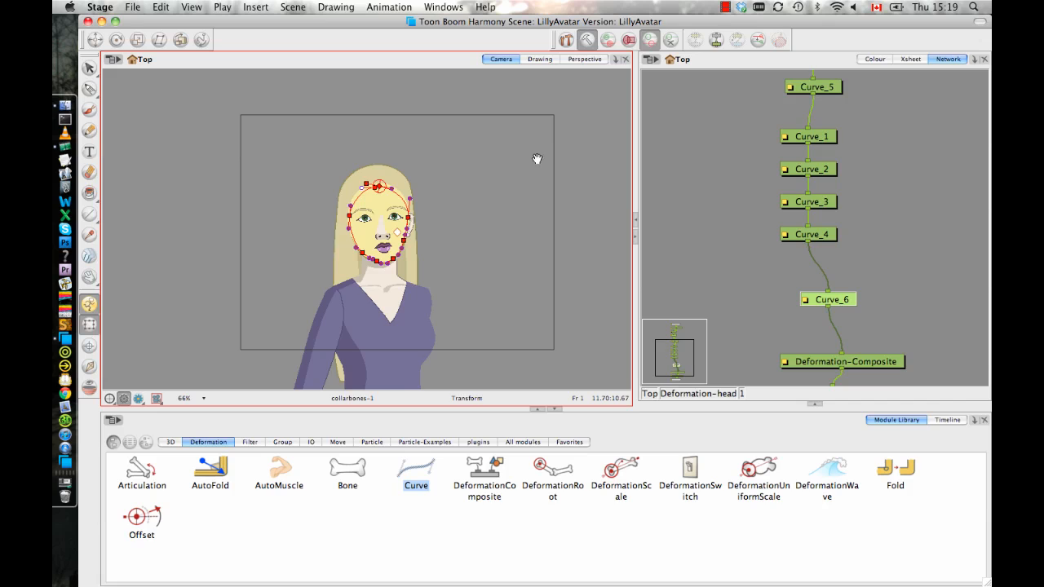
Reset the Deformation-head group in the top-level network to its resting position and leave rigging mode.
left_click(707, 394)
left_click(653, 394)
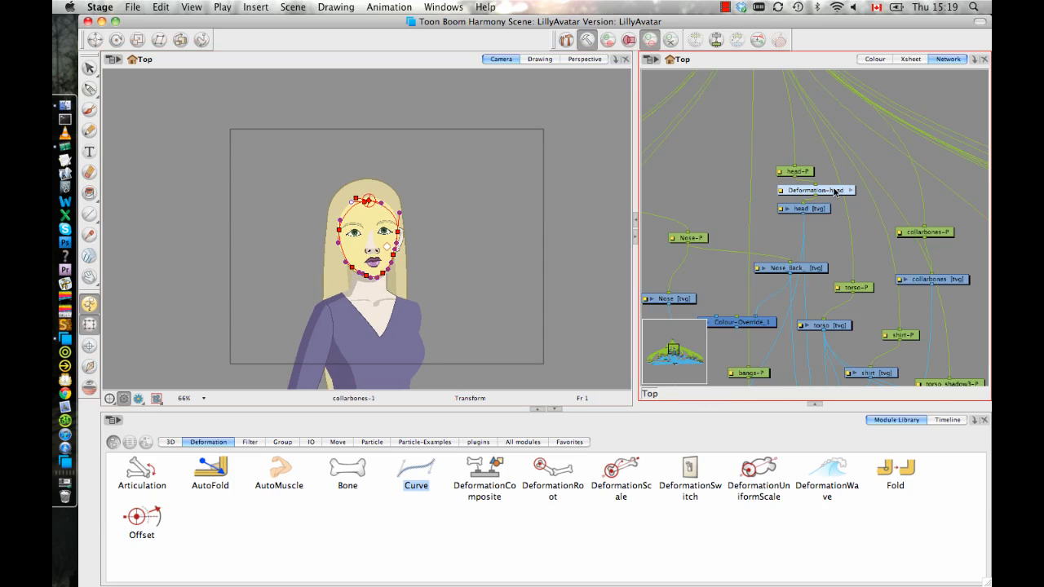
left_click(835, 191)
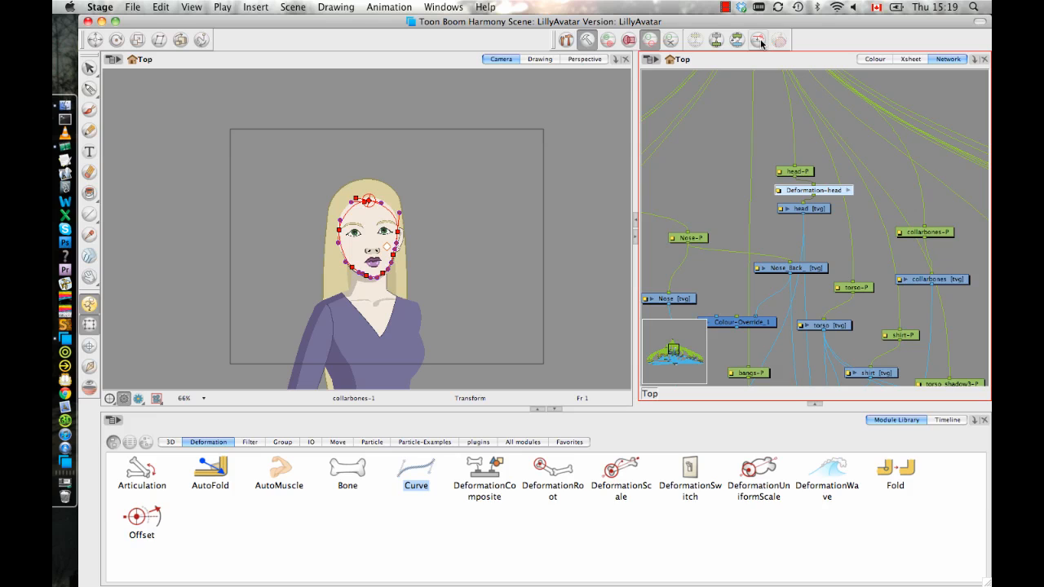
left_click(587, 40)
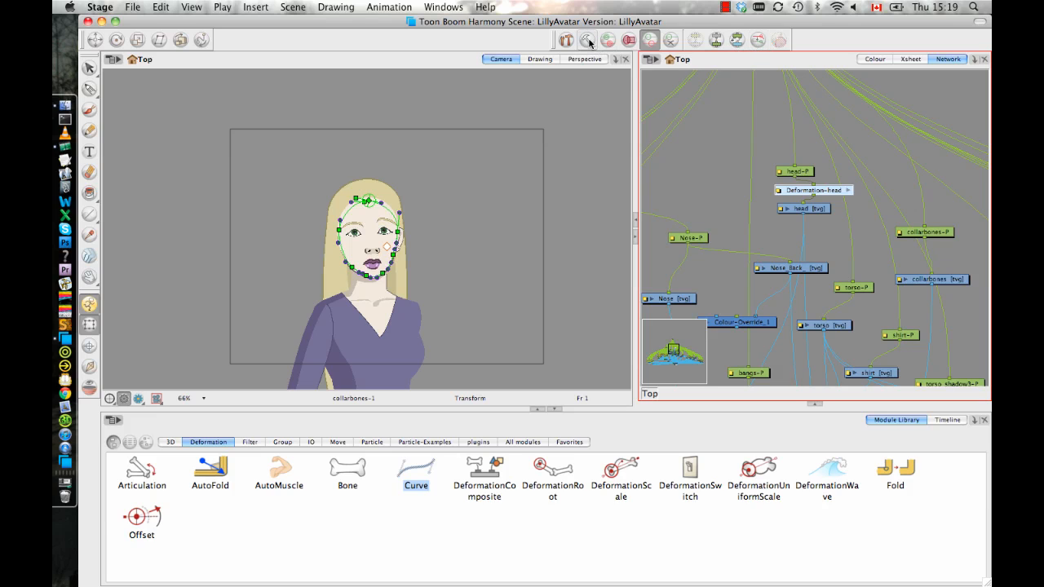
Try moving the jaw and cheek points on the visible-ear side slightly inward, and undo the change.
left_click_drag(435, 219, 443, 212)
key("2")
key("2")
key("2")
key("2")
key("2")
key("2")
key("2")
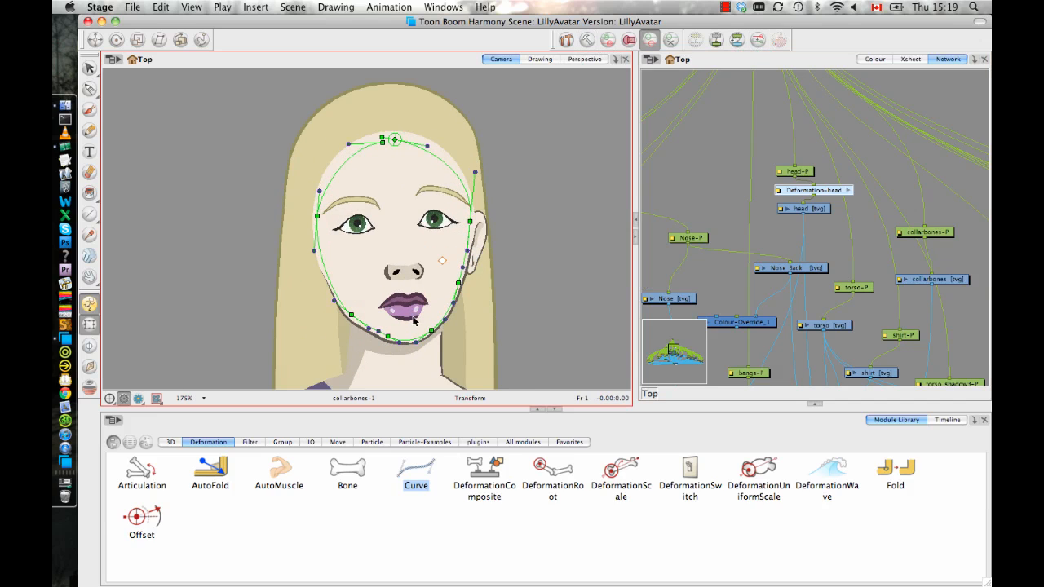
key("2")
key("2")
key("2")
key("2")
left_click_drag(456, 288, 456, 252)
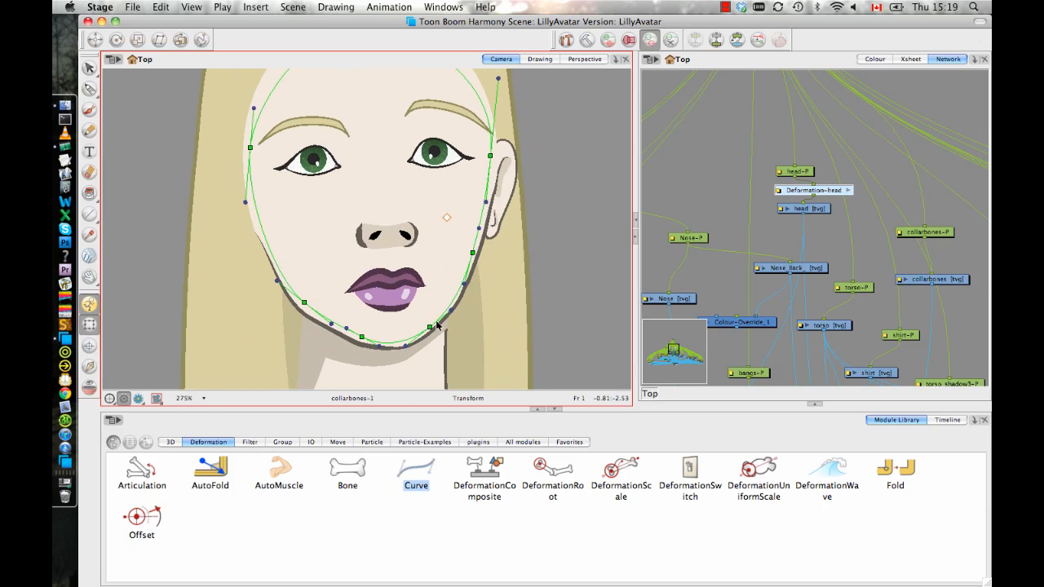
mouse_move(473, 254)
left_mouse_down()
mouse_move(482, 256)
mouse_move(469, 252)
left_mouse_up()
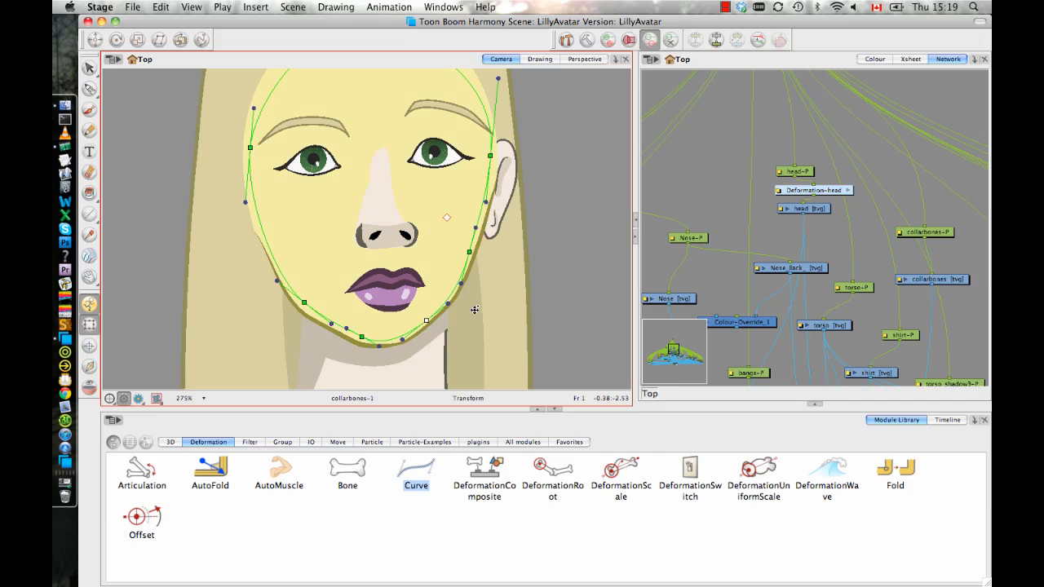
key("super+z")
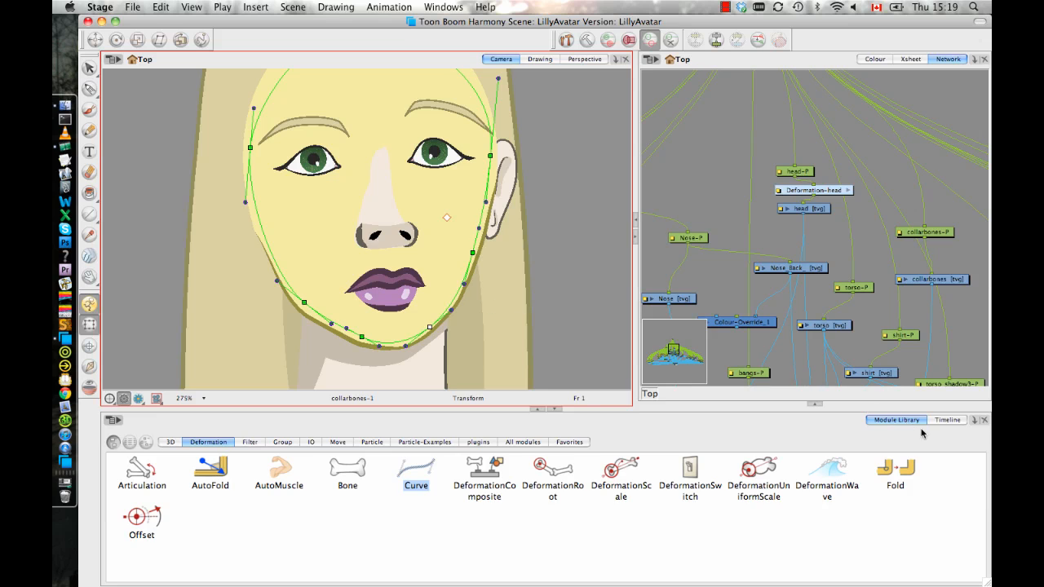
Go to frame 11 in the timeline and show the ear_F and bangs layers.
left_click(947, 420)
left_click_drag(300, 439, 352, 437)
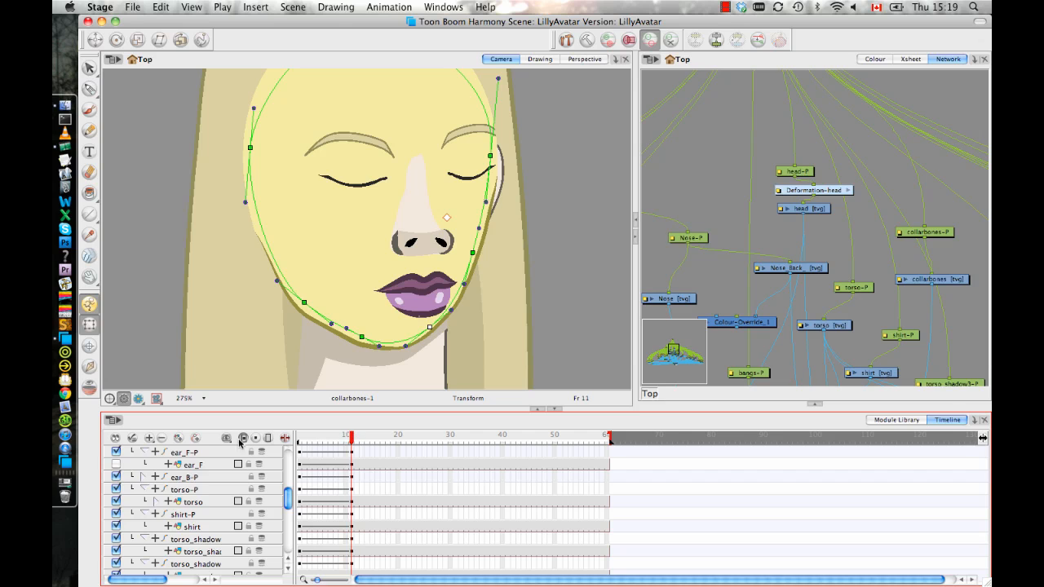
left_click(115, 464)
left_click_drag(289, 498, 296, 451)
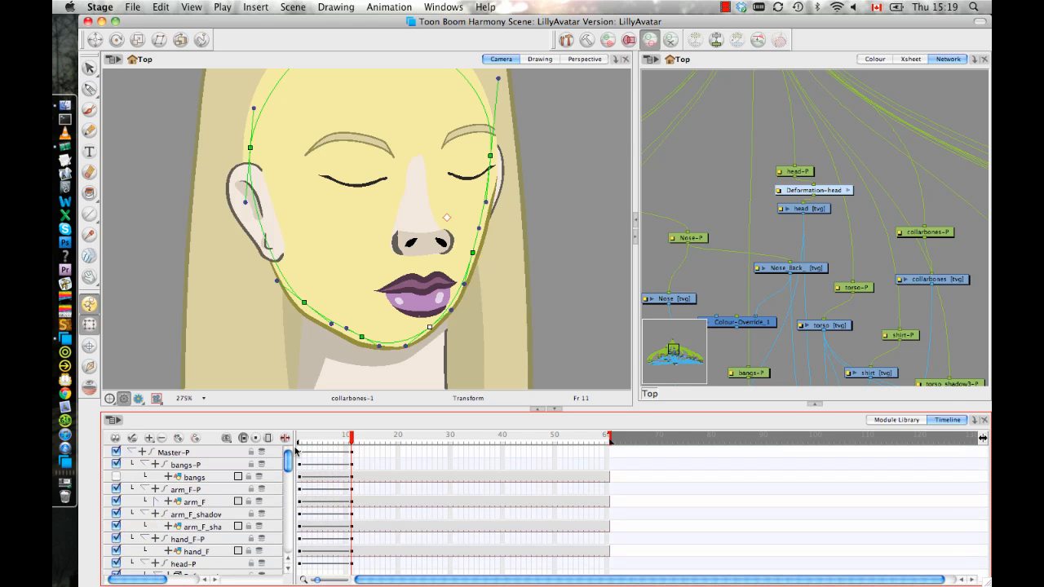
left_click(115, 476)
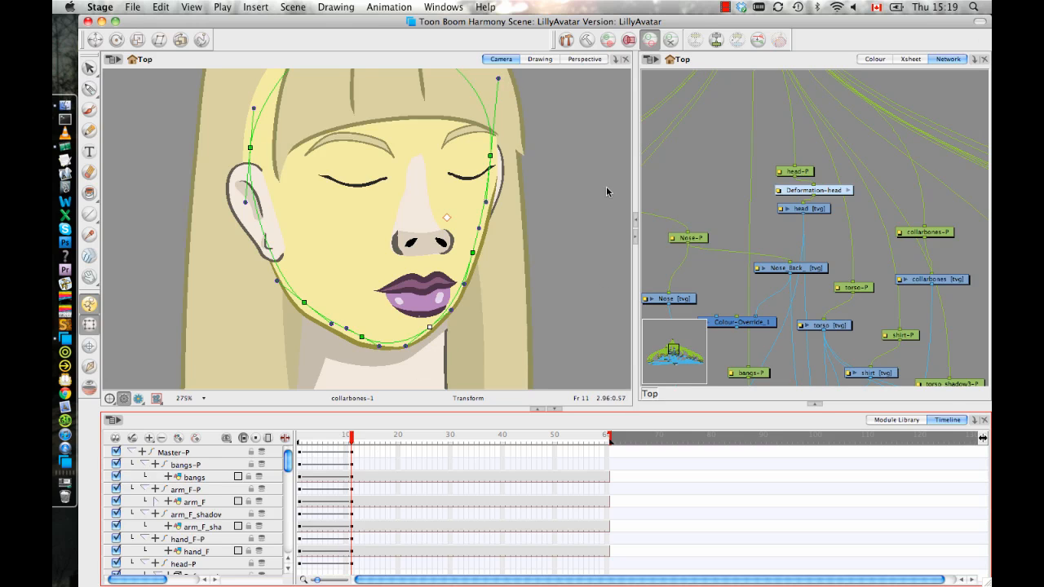
Shift the chin points toward the turned side at frame 11 and pull the near-ear jaw point inward.
left_click_drag(556, 183, 528, 193)
left_click_drag(462, 324, 436, 292)
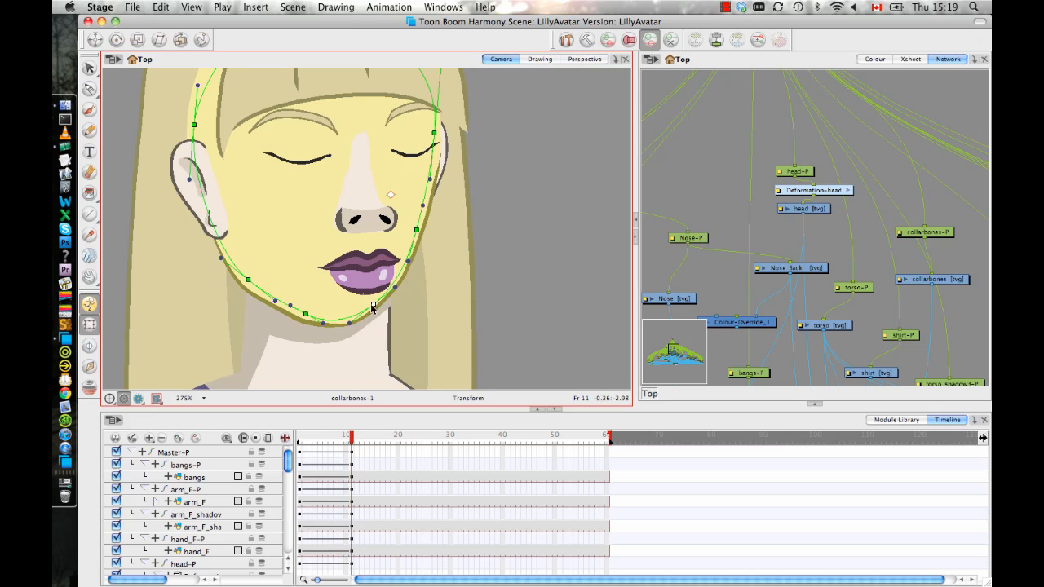
left_click_drag(375, 305, 392, 310)
left_click_drag(307, 316, 333, 318)
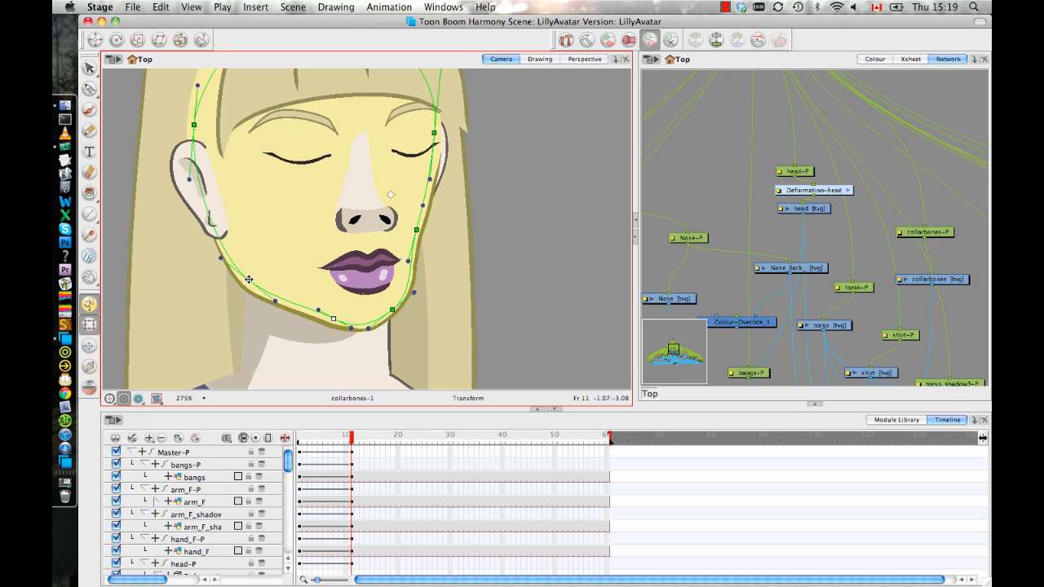
left_click_drag(249, 279, 261, 275)
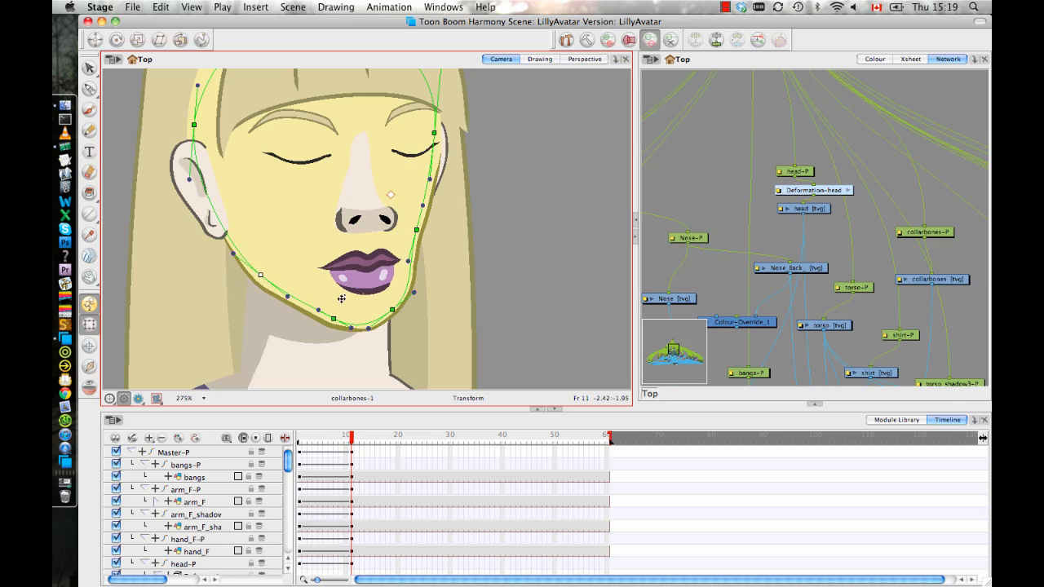
Push the far cheek point outward at frame 11 and refine the far chin point to round the turned face's jawline.
left_click_drag(456, 217, 398, 265)
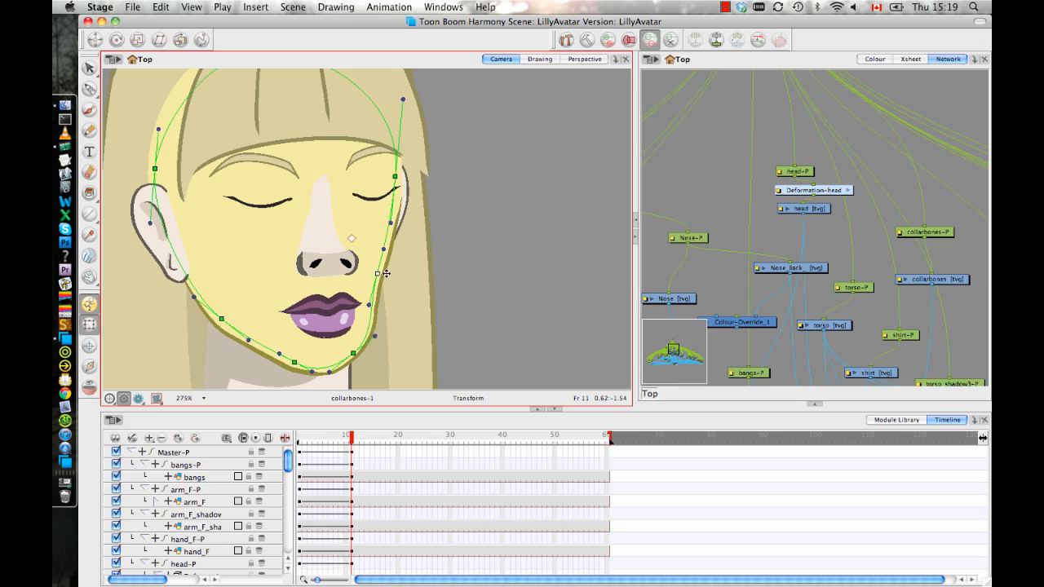
scroll(409, 184, "up", 2)
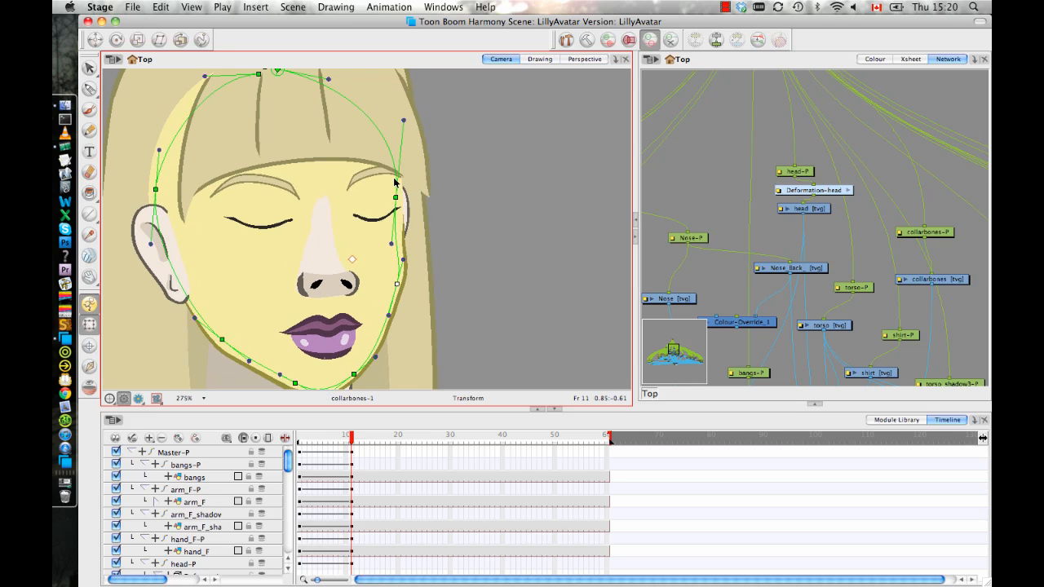
scroll(402, 300, "down", 4)
scroll(402, 300, "left", 2)
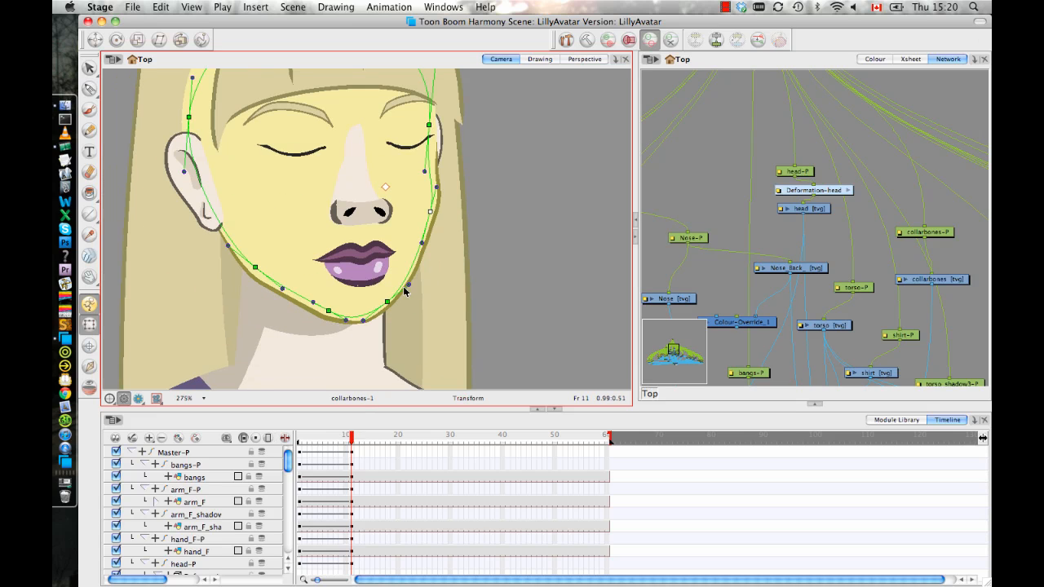
left_click_drag(410, 284, 388, 293)
key("space")
left_click_drag(428, 252, 442, 249)
key("2")
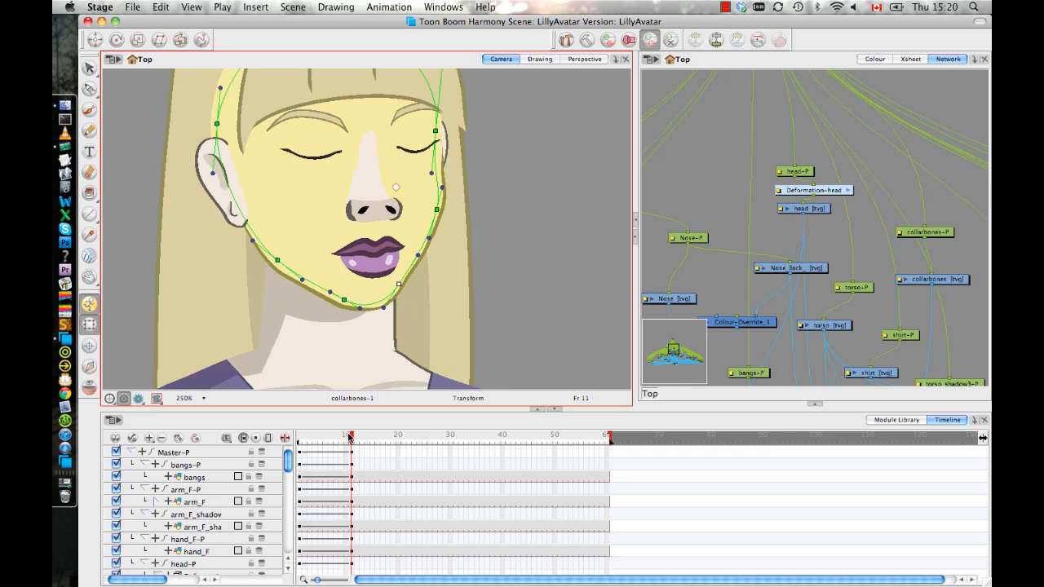
Return to frame 1 and raise the chin point and both side jaw points to shorten the front-facing jawline.
left_click_drag(349, 438, 270, 426)
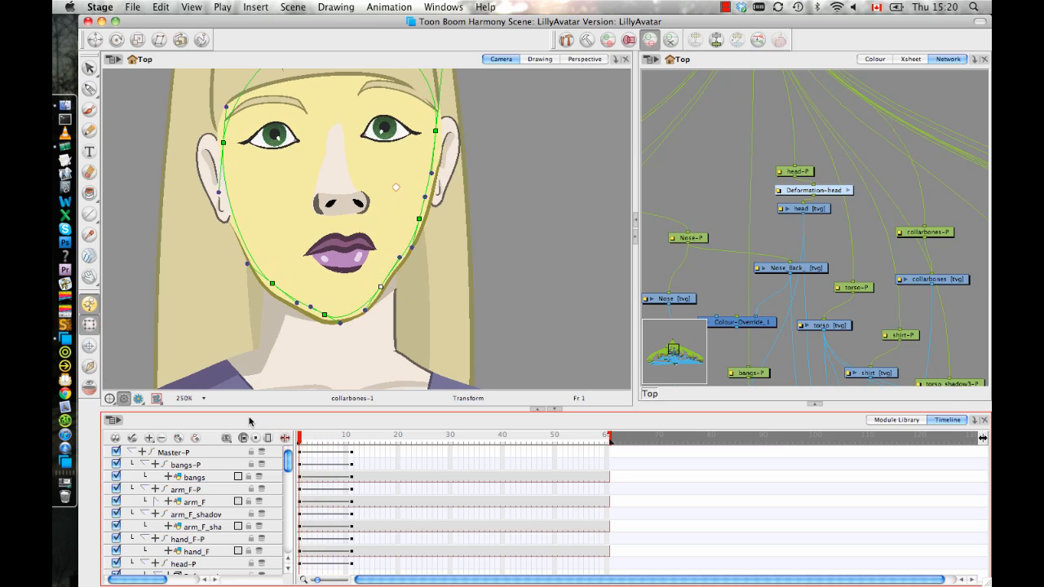
key("period")
left_click(274, 283)
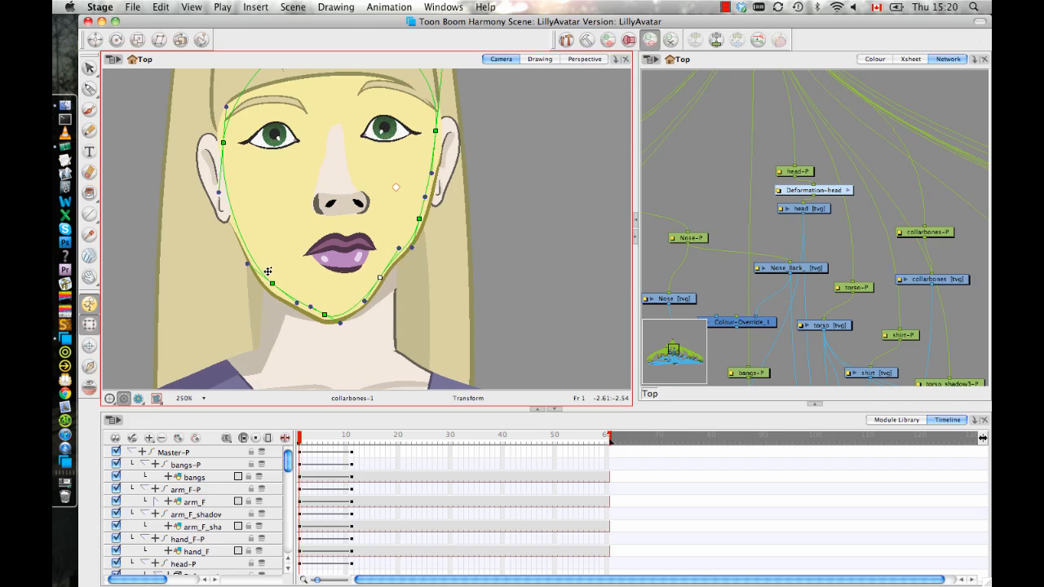
left_click(481, 289)
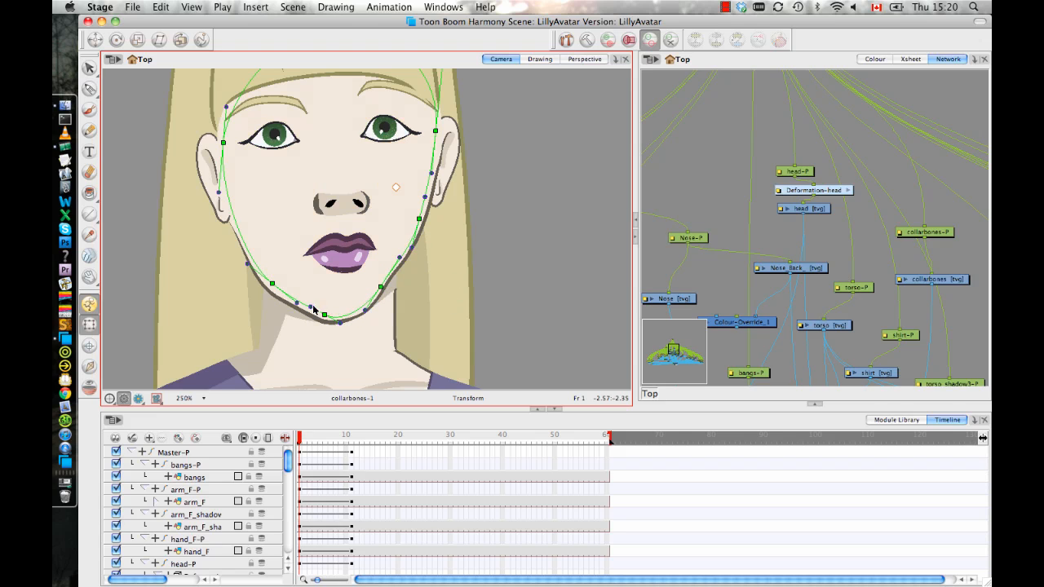
left_click_drag(271, 282, 262, 265)
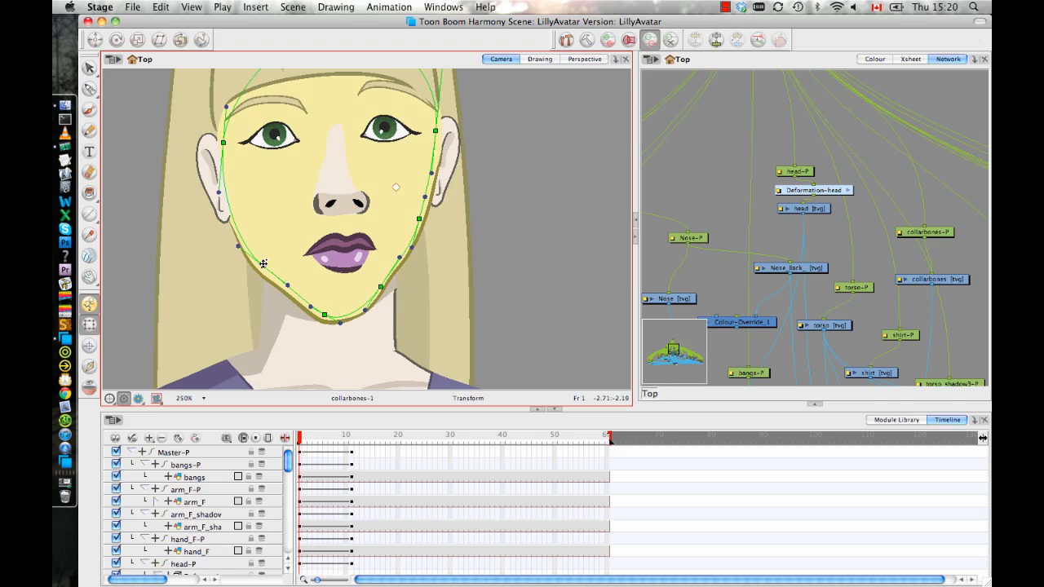
left_click_drag(323, 315, 323, 301)
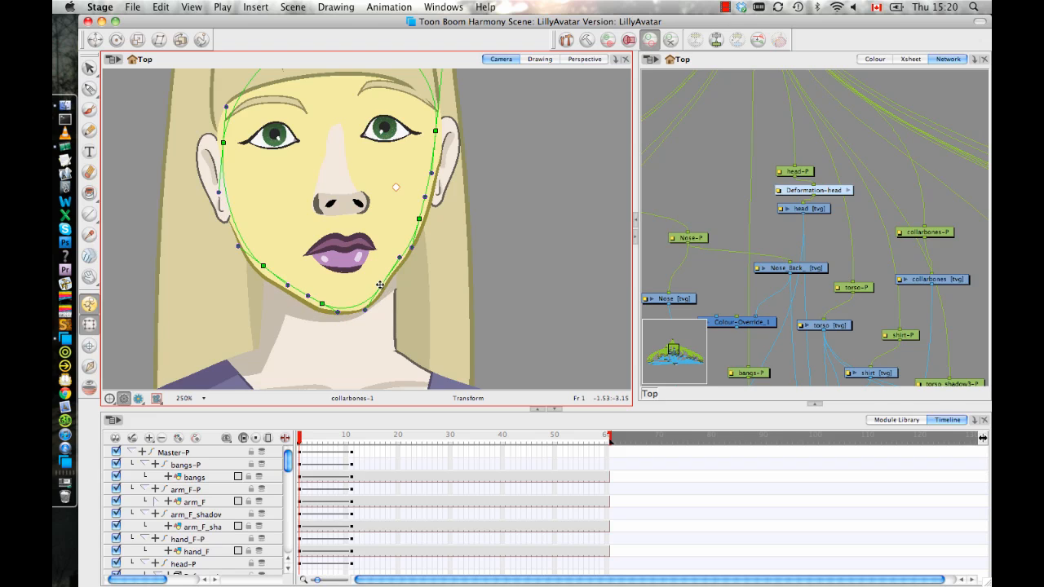
left_click_drag(379, 284, 380, 280)
left_click(485, 321)
Scrub from frame 1 to frame 14 and pull the head curve's near-side temple point inward toward the bangs.
key("space")
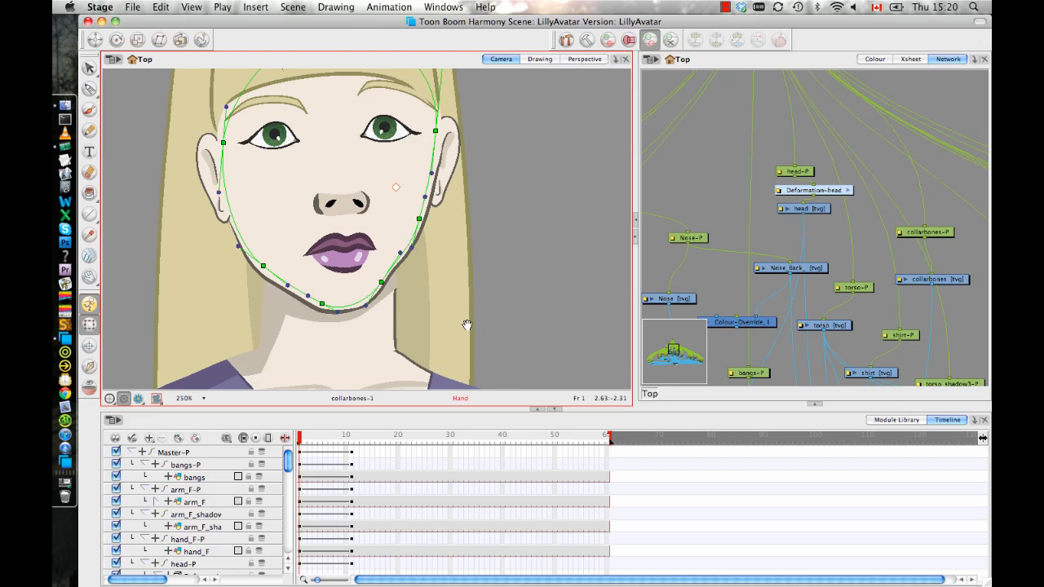
scroll(467, 325, "down", 5)
left_click(314, 443)
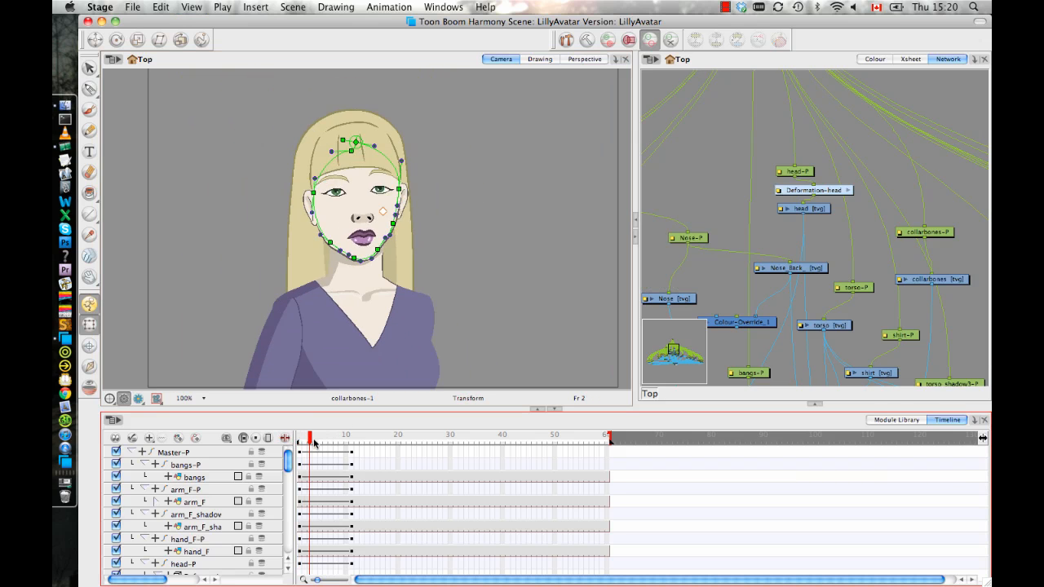
left_click_drag(314, 443, 369, 426)
key("space")
scroll(415, 289, "up", 3)
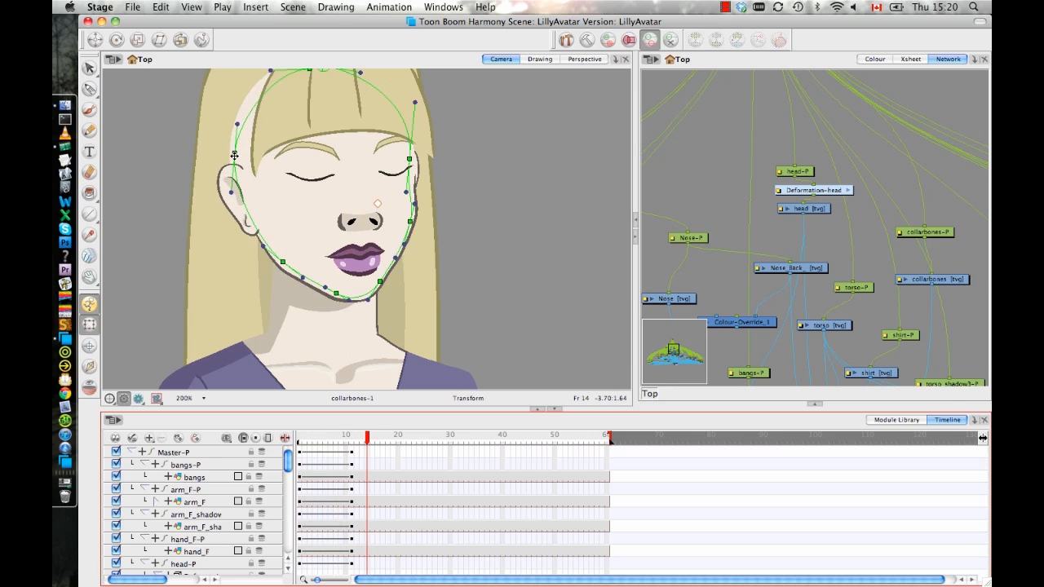
left_click_drag(234, 155, 262, 133)
left_click_drag(462, 131, 449, 176)
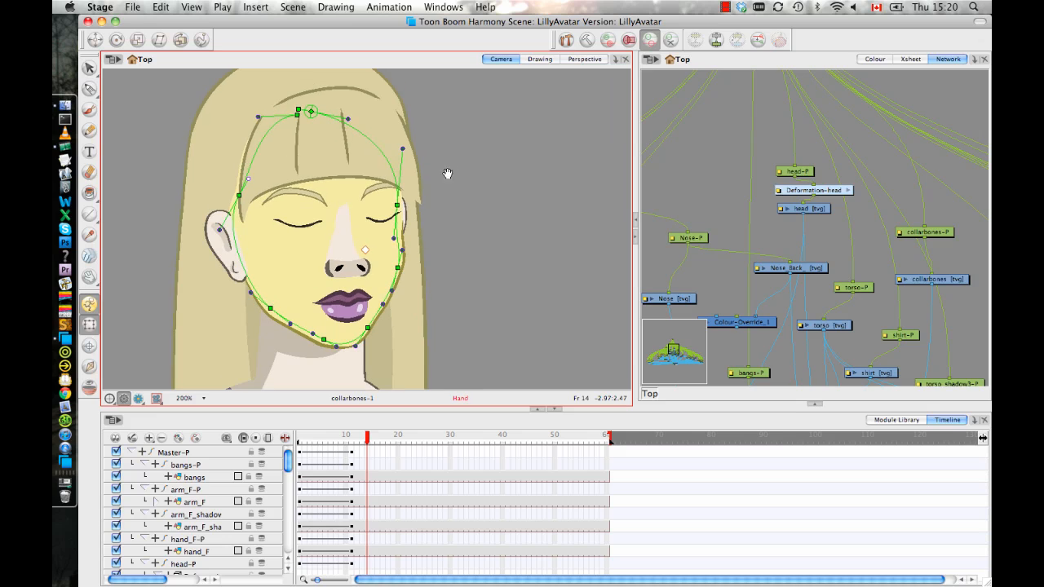
left_click(461, 166)
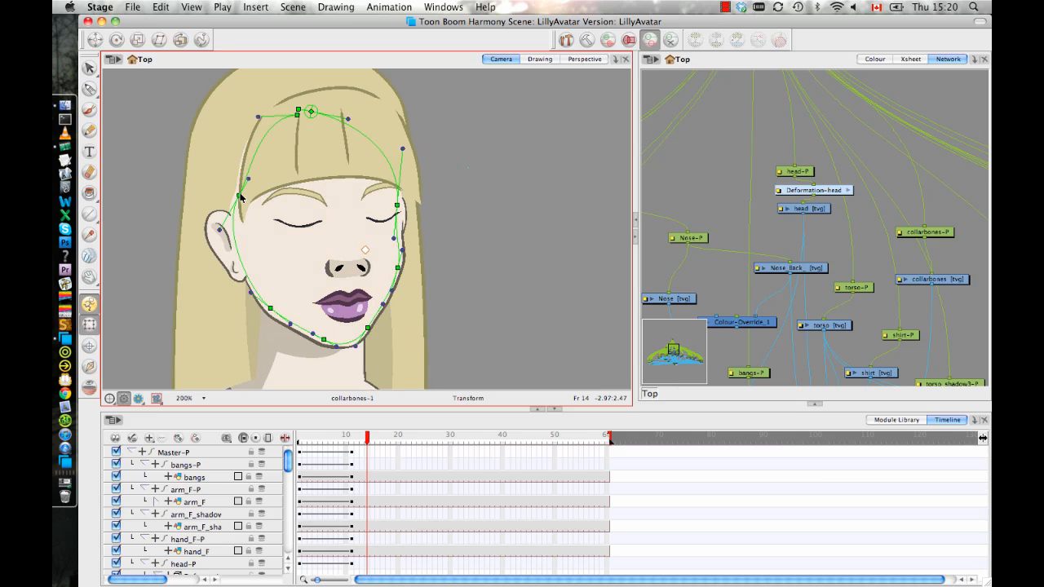
Adjust the near-side temple point at frame 14 and bring its upper handle inward to tuck the forehead under the bangs.
left_click_drag(240, 196, 259, 176)
left_click_drag(496, 213, 506, 210)
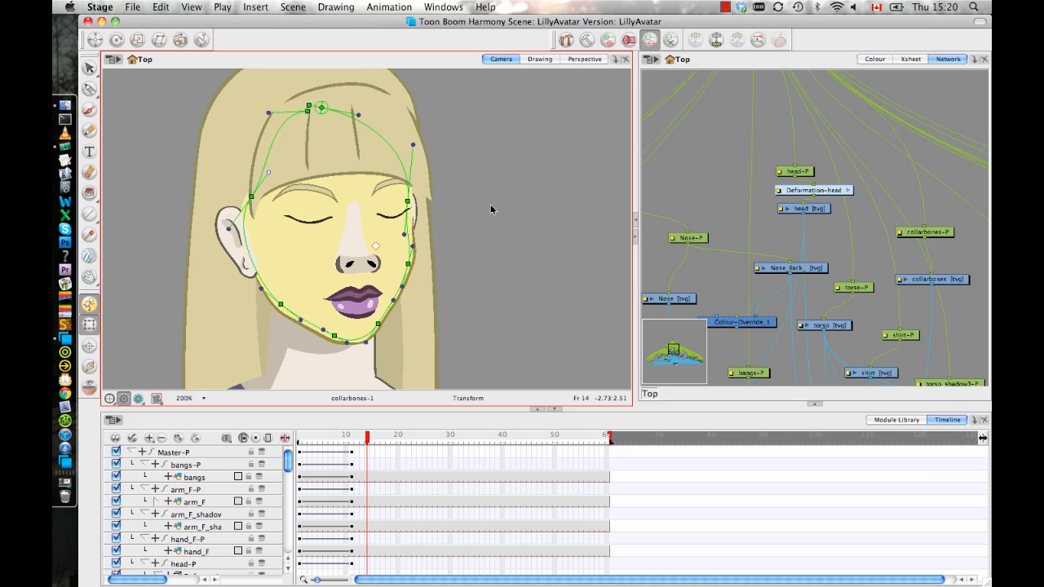
left_click(491, 230)
key("1")
left_click_drag(439, 240, 447, 229)
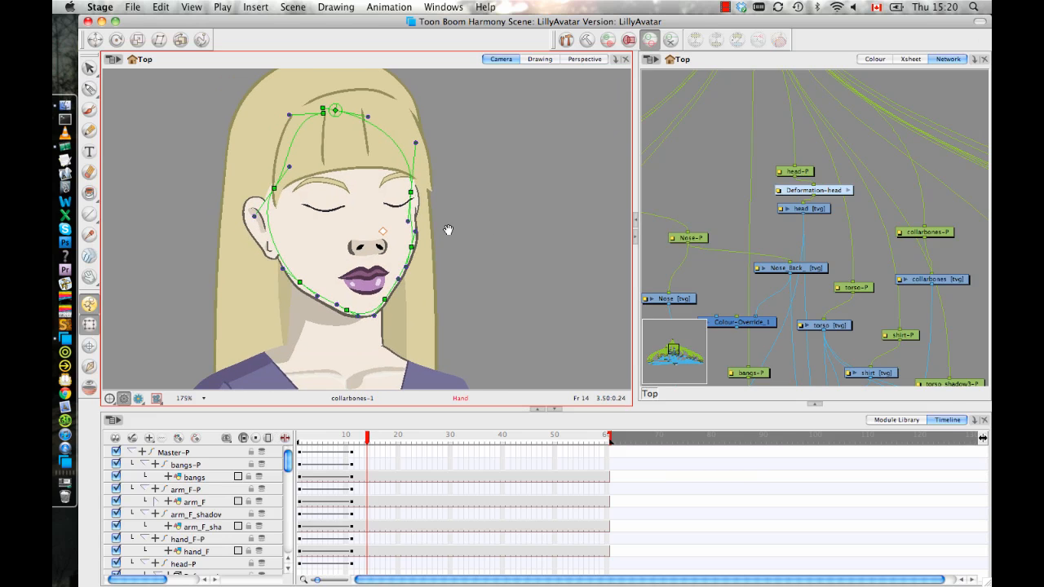
Collapse the Master-P hierarchy in the timeline and scrub the head turn from frame 1 to frame 11.
mouse_move(366, 441)
left_mouse_down()
mouse_move(344, 441)
mouse_move(373, 436)
left_mouse_up()
left_click_drag(438, 318, 446, 247)
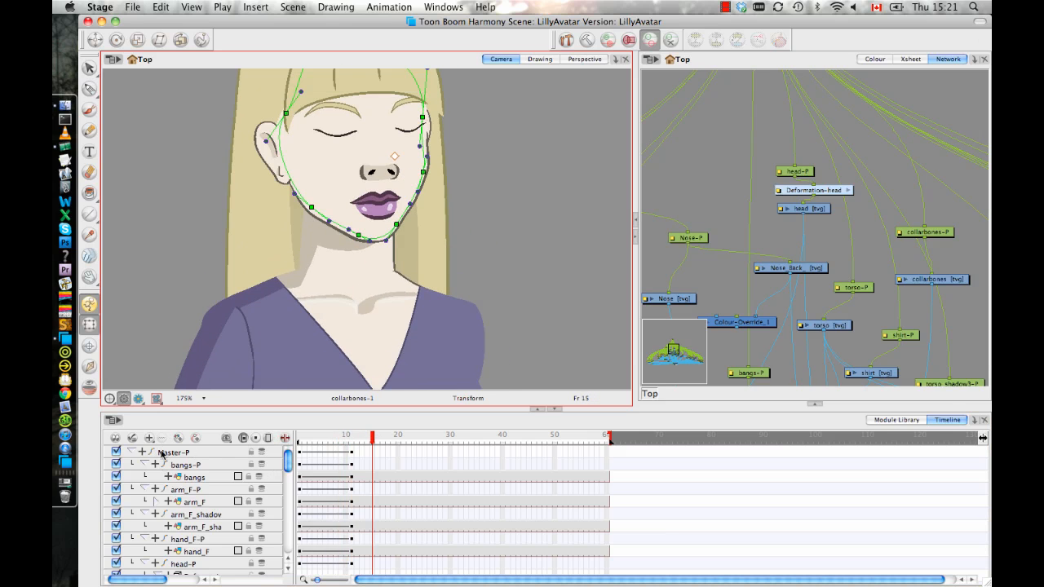
left_click(131, 452)
left_click(363, 453)
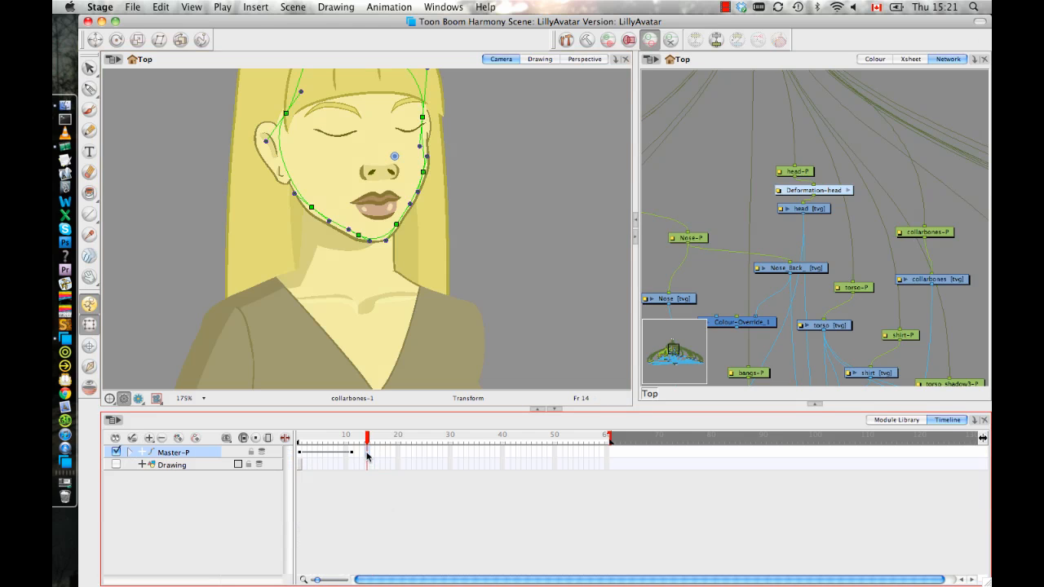
left_click(354, 454)
left_click_drag(350, 434, 271, 427)
left_click_drag(477, 220, 432, 312)
key("1")
left_click(455, 305)
left_click_drag(300, 440, 353, 441)
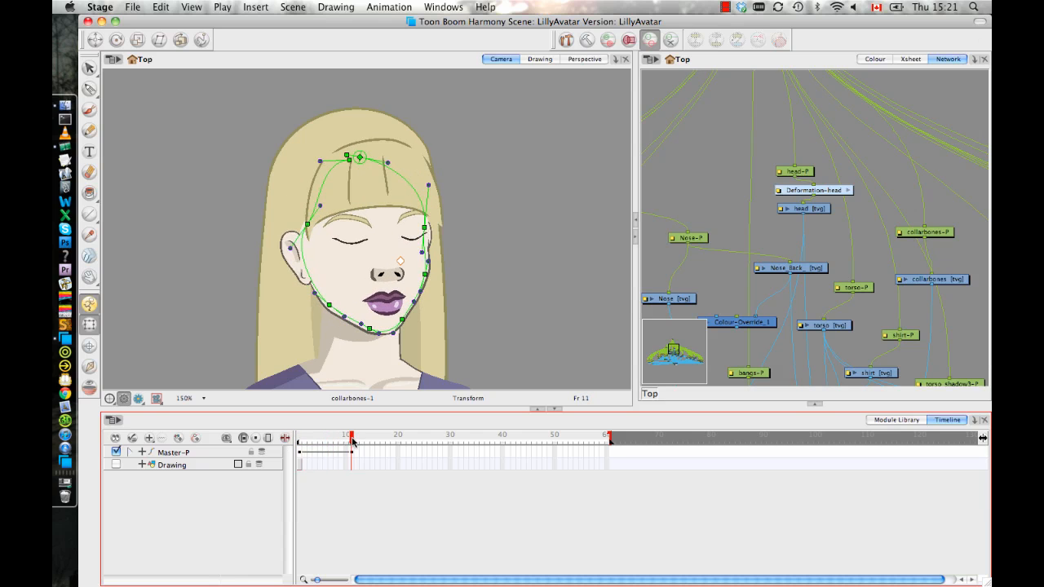
Shrink the timeline's height to enlarge the camera view and frame the turned head at 200% zoom.
left_click_drag(490, 412, 494, 482)
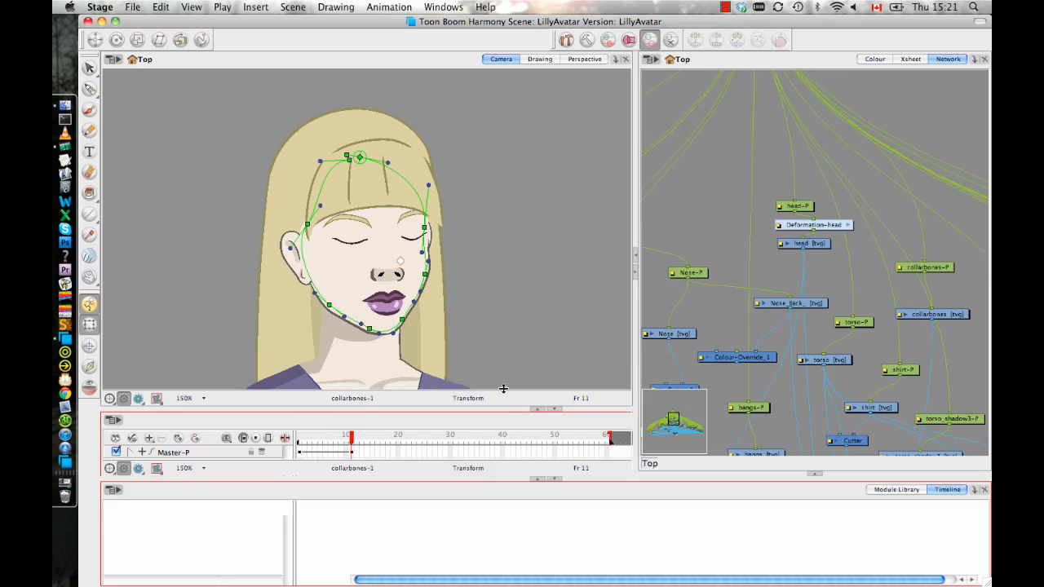
key("2")
key("2")
left_click_drag(484, 347, 522, 327)
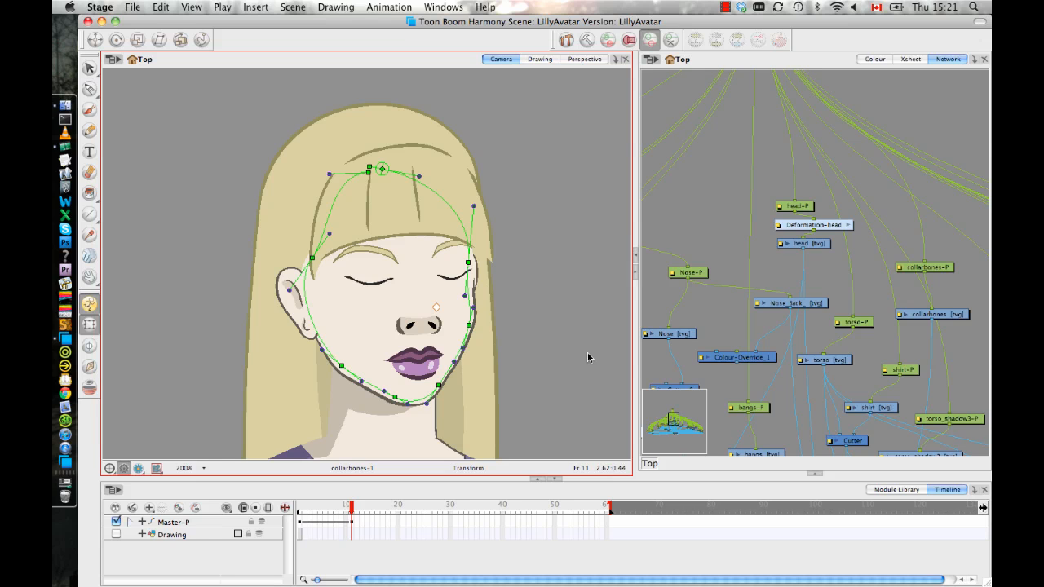
Examine the character's arm, torso and head outline in the turned pose at frame 11.
left_click_drag(561, 314, 581, 43)
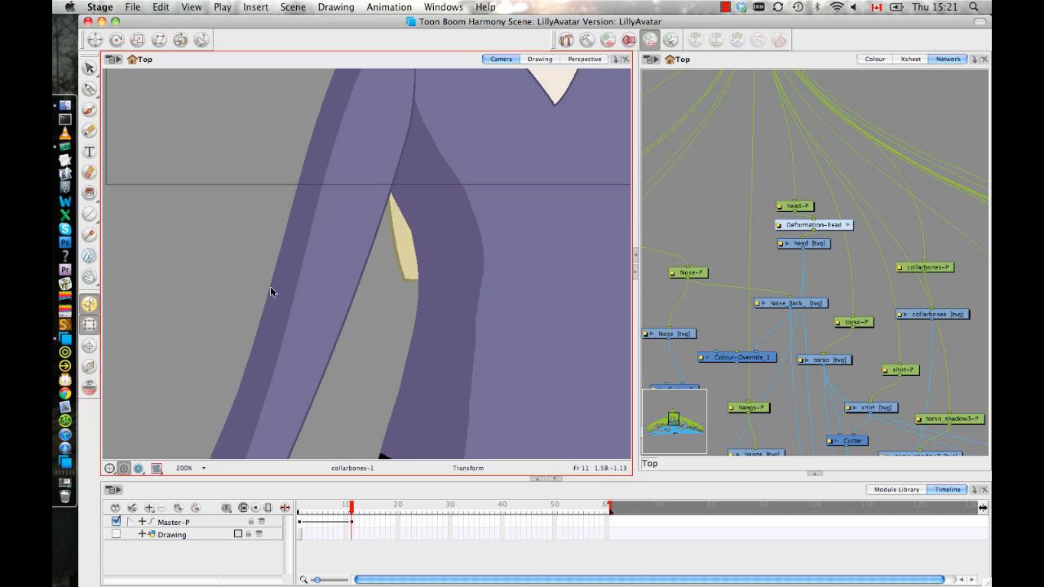
left_click_drag(340, 237, 356, 294)
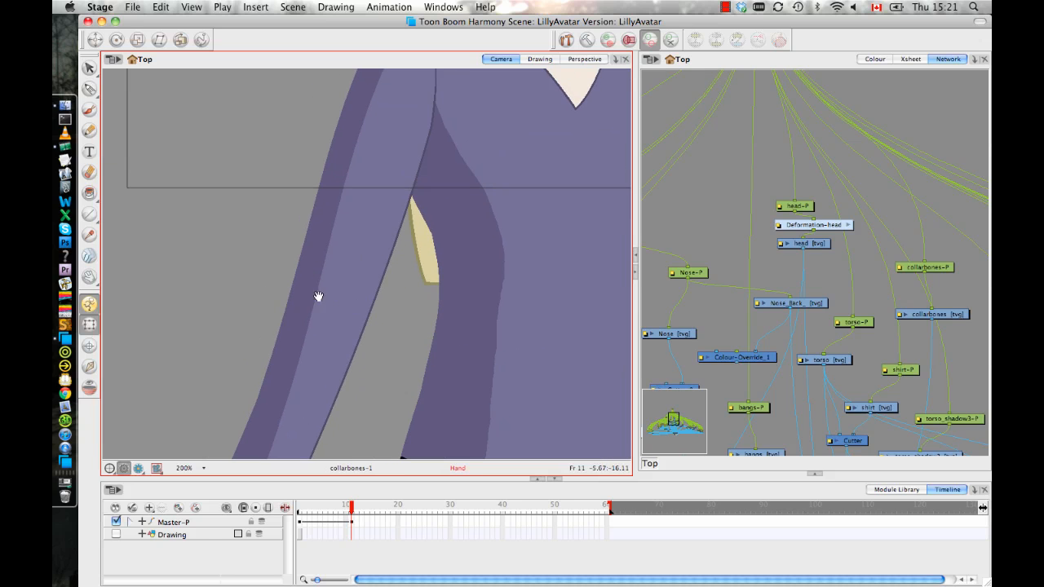
left_click_drag(396, 258, 373, 291)
key("1")
key("1")
key("1")
key("1")
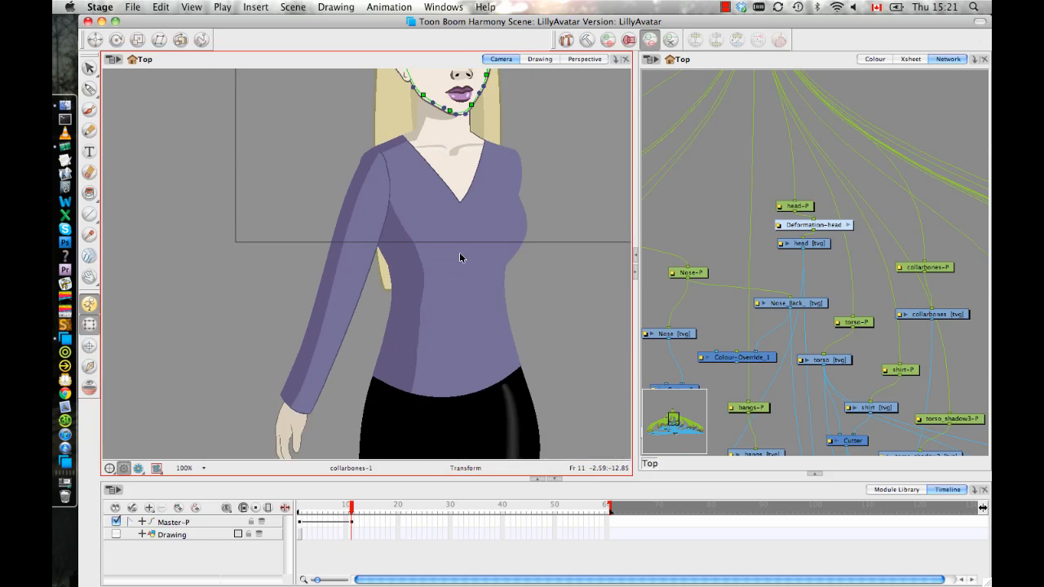
key("1")
key("1")
left_click_drag(462, 234, 438, 287)
key("2")
key("2")
key("2")
key("2")
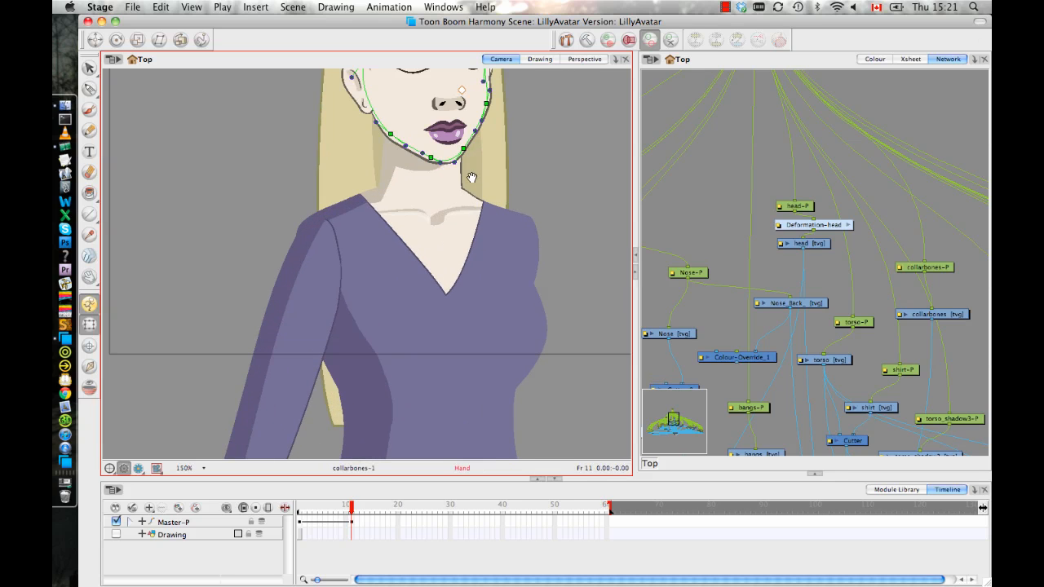
left_click_drag(472, 177, 433, 315)
key("2")
left_click_drag(475, 273, 465, 345)
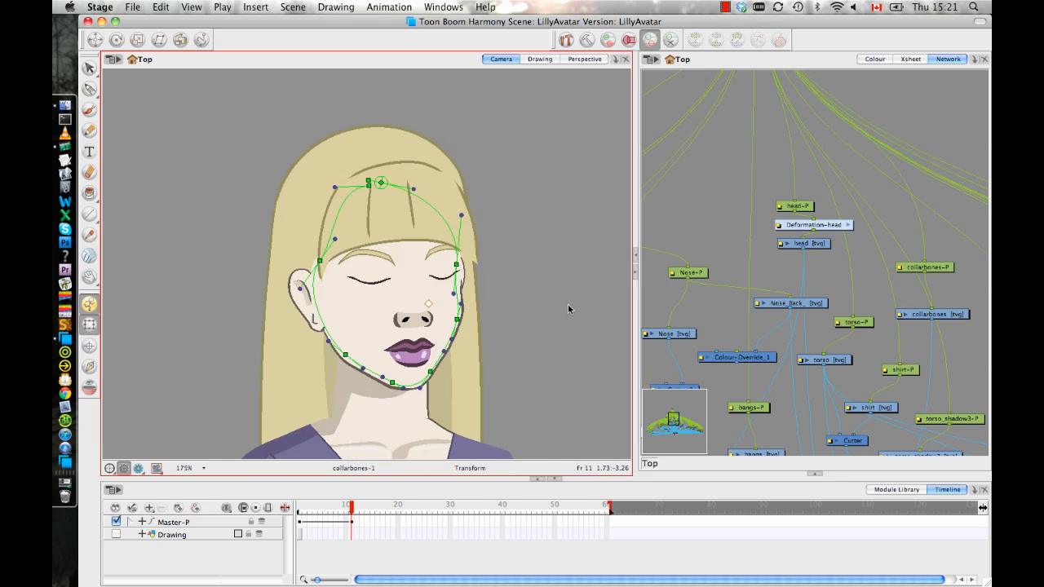